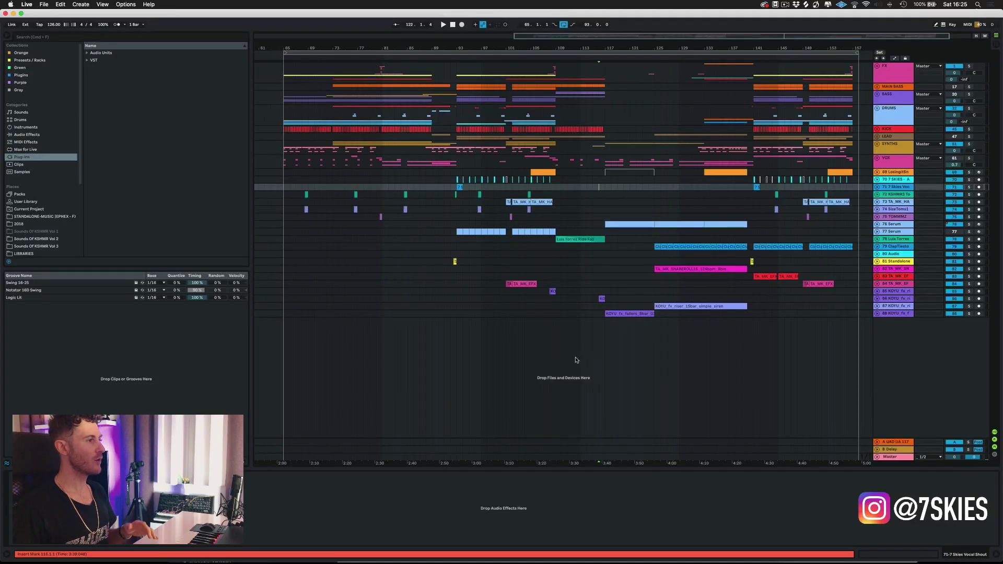
- Narrow the browser pane to give the arrangement timeline more room
drag(551, 51, 550, 50)
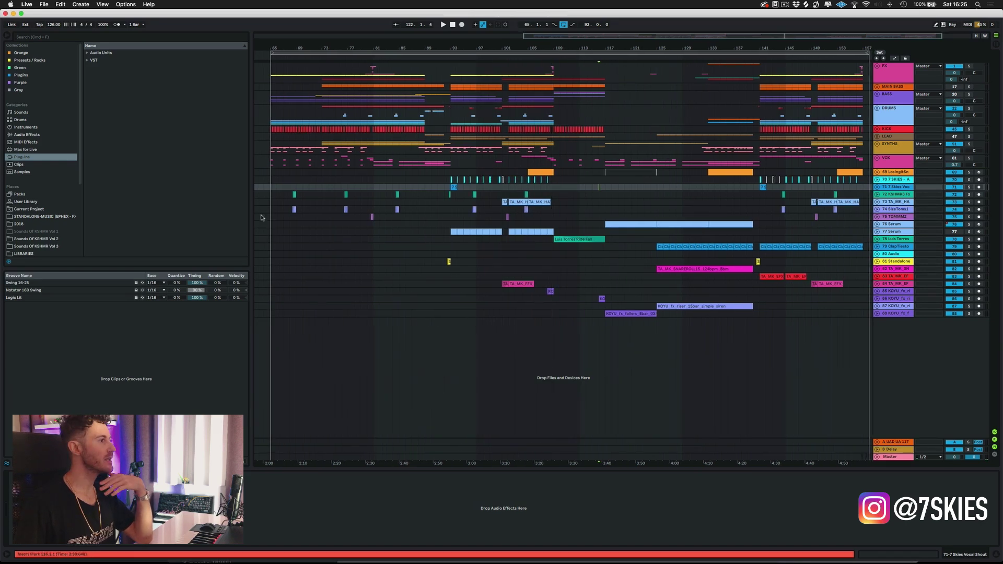
drag(250, 199, 196, 201)
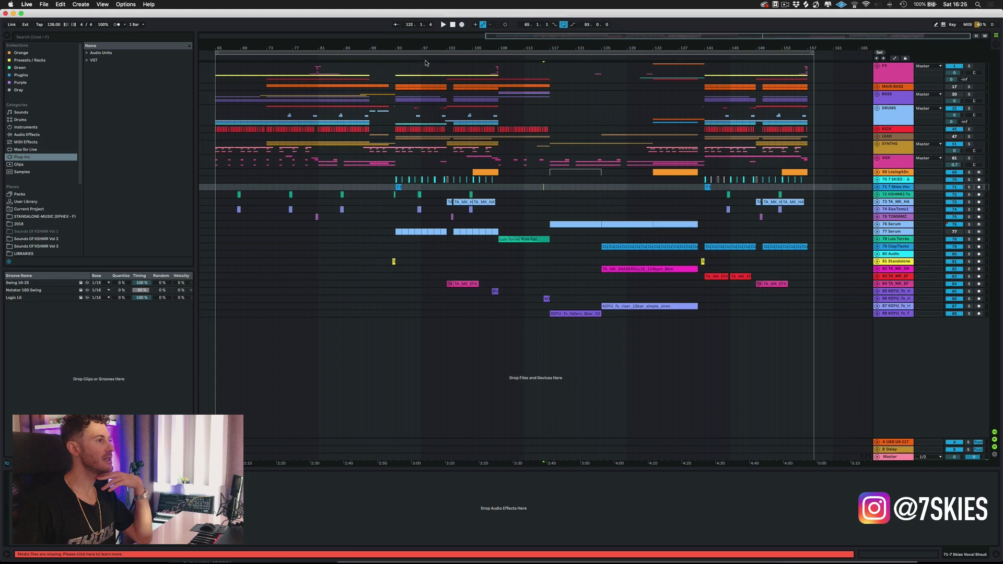
drag(431, 47, 433, 46)
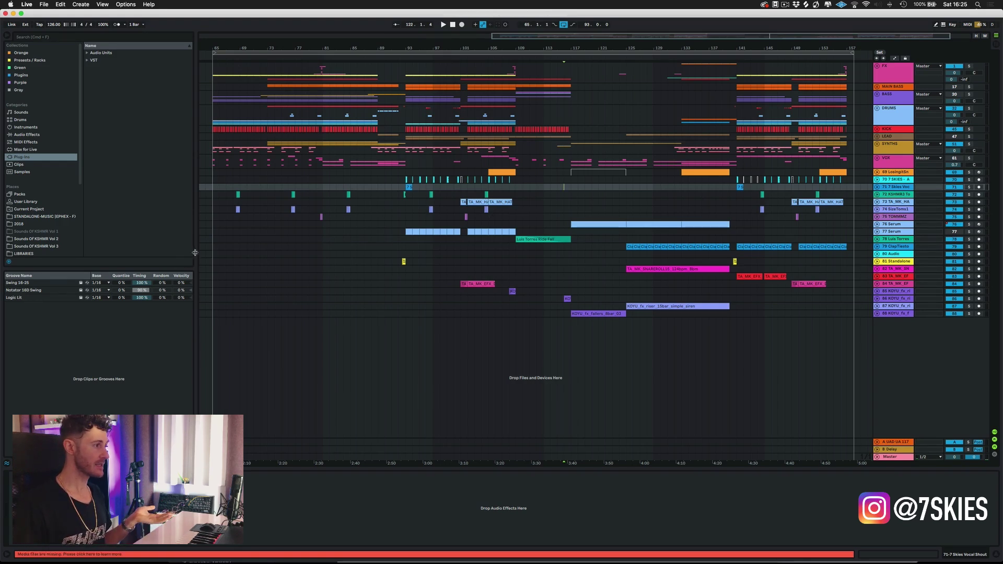
drag(194, 253, 185, 253)
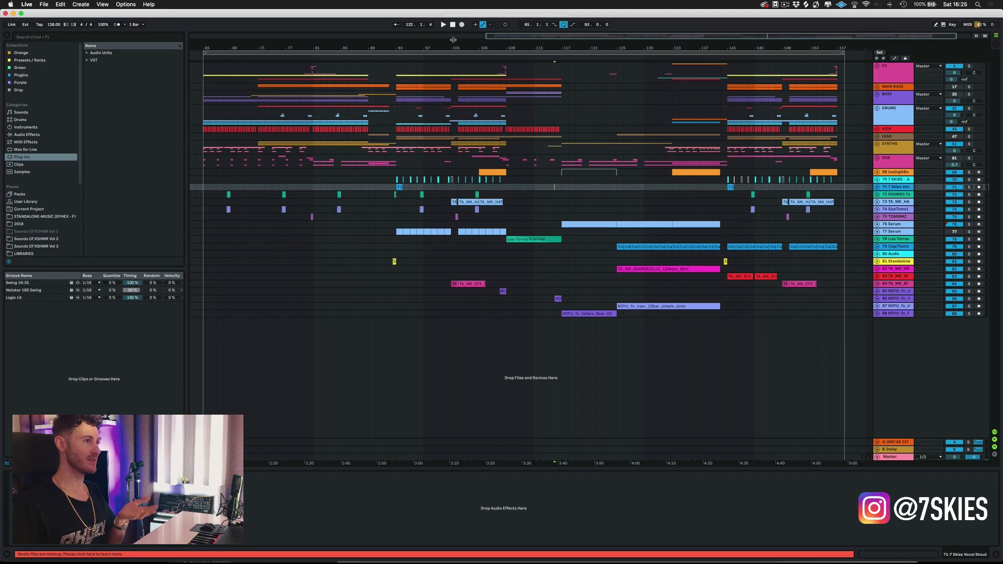
drag(454, 46, 457, 45)
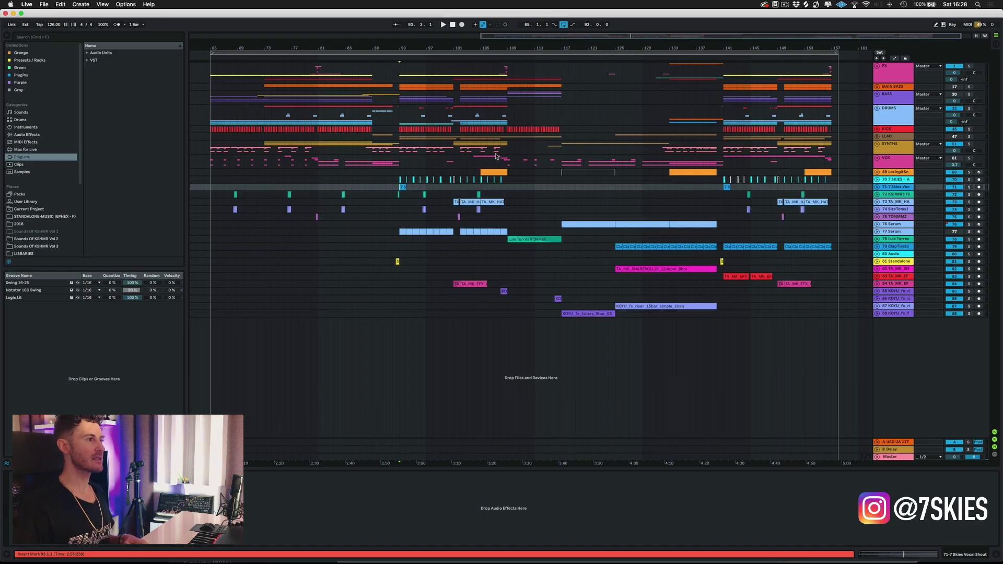
click(888, 136)
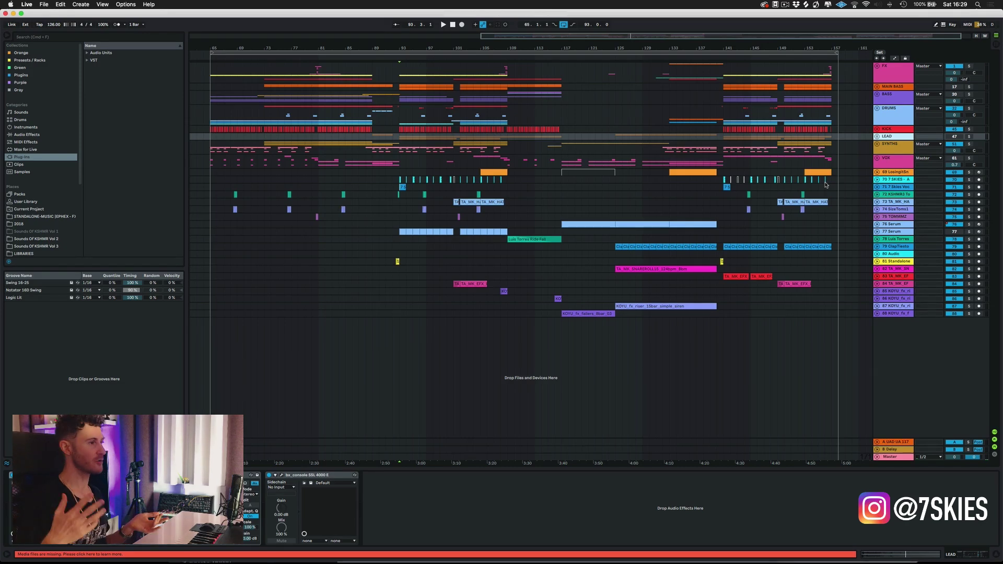
right_click(893, 137)
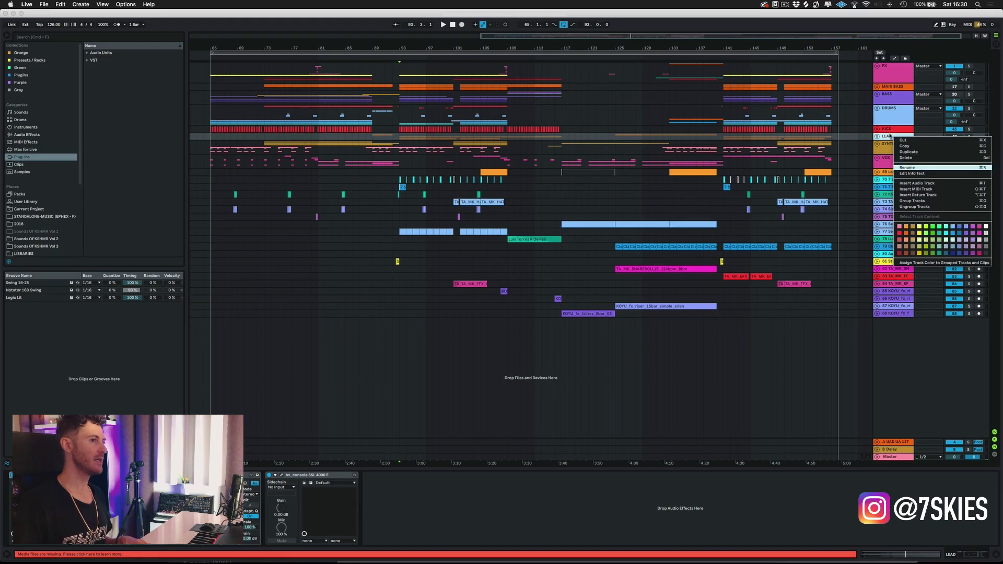
key(Return)
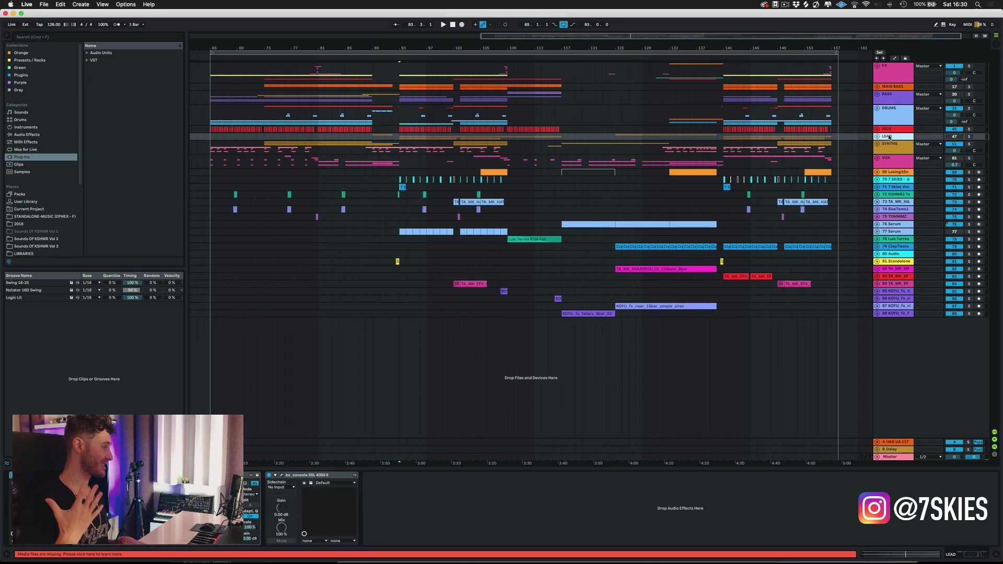
right_click(894, 164)
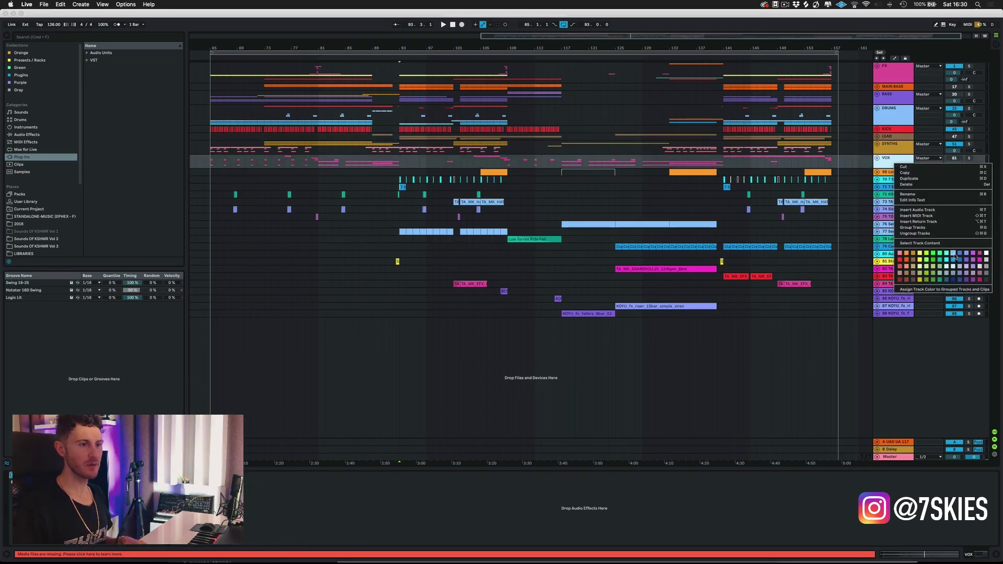
click(953, 255)
click(893, 119)
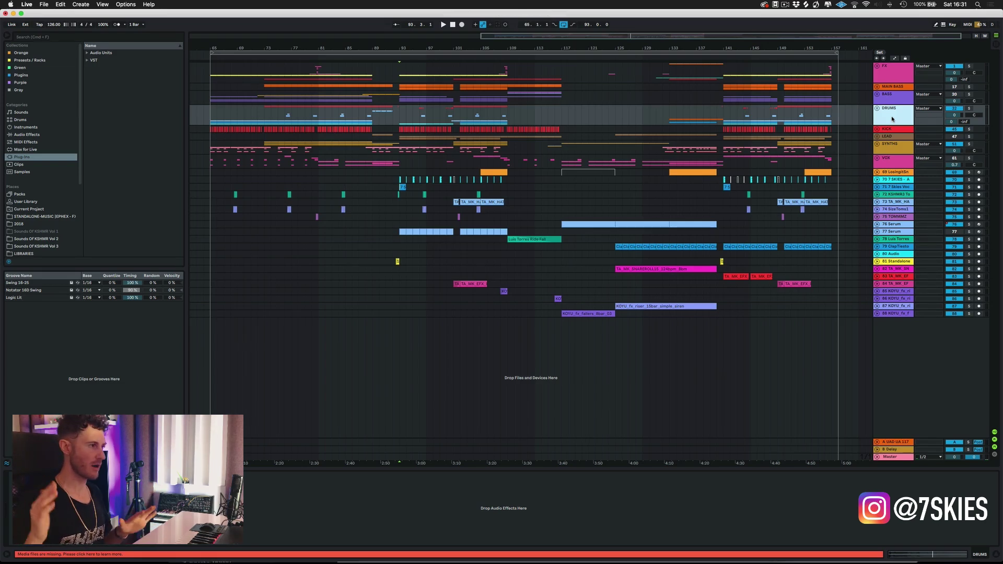
click(896, 71)
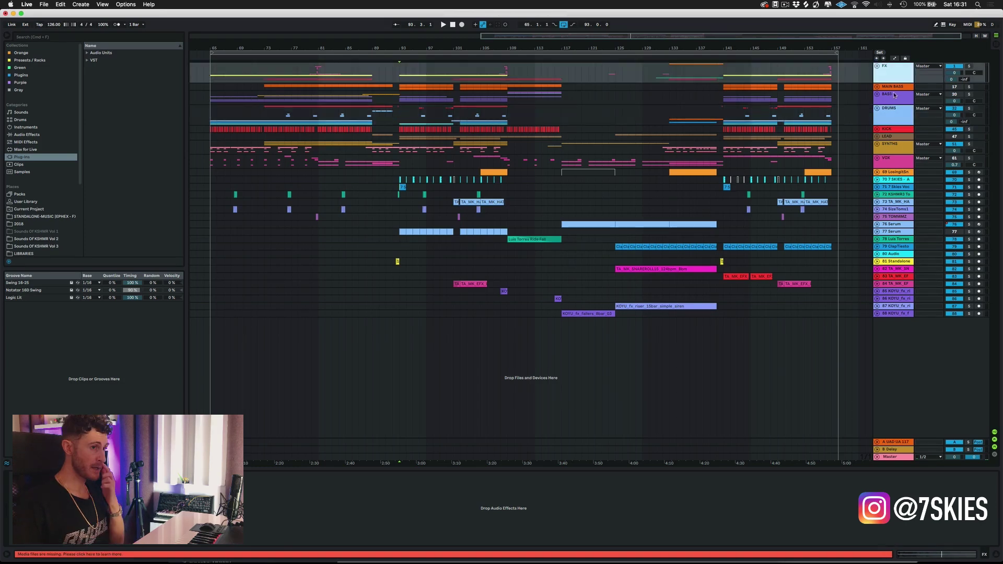
click(898, 87)
click(889, 102)
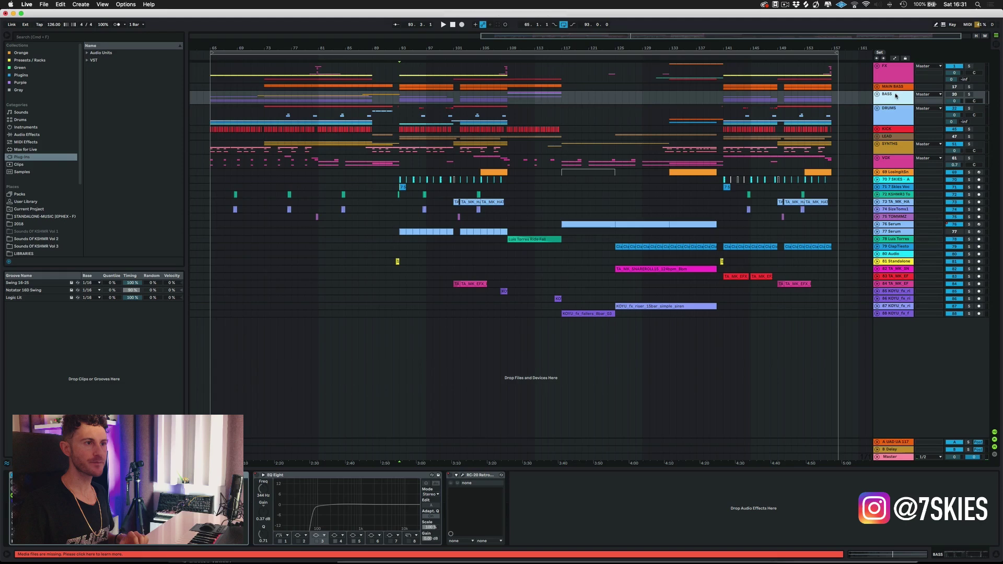
right_click(896, 96)
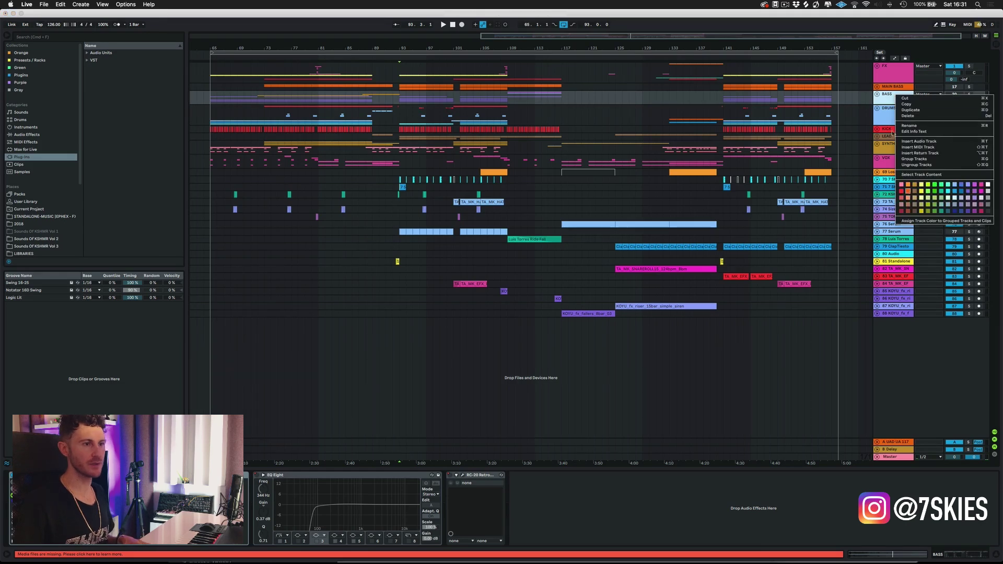
- Group the MAIN BASS and BASS tracks and name the new group BASS
click(893, 88)
click(893, 88)
click(894, 98)
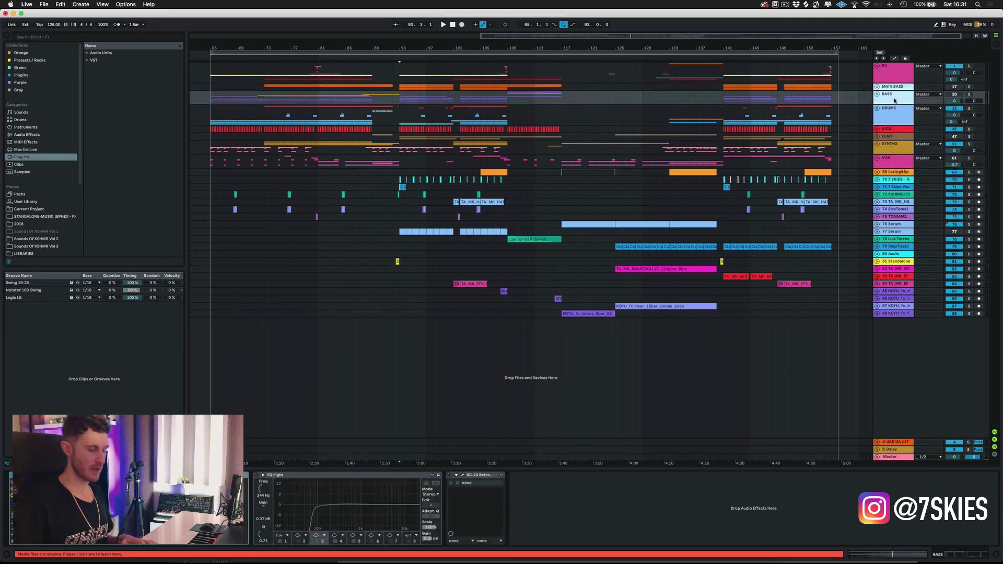
key(super+g)
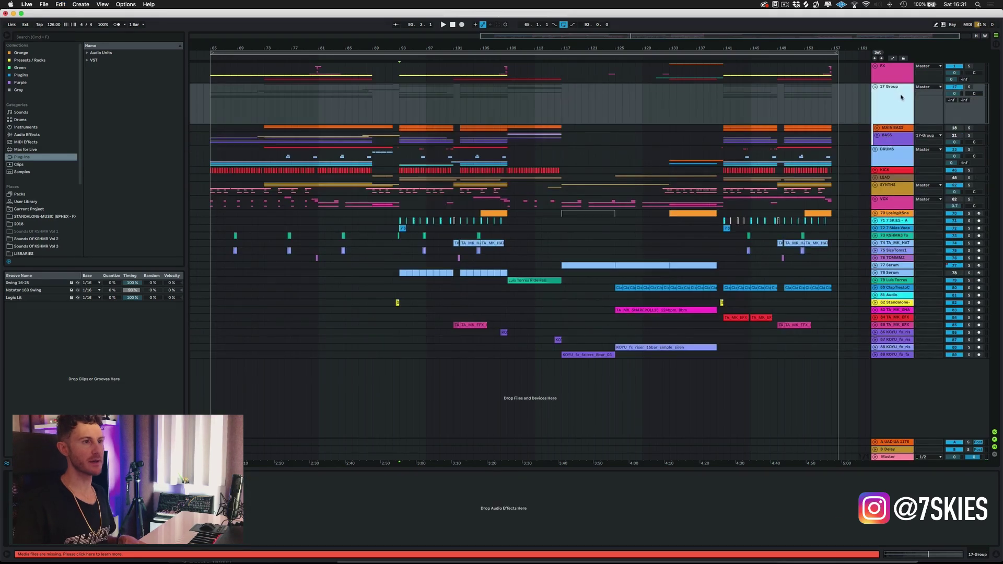
key(super+r)
text(BASS)
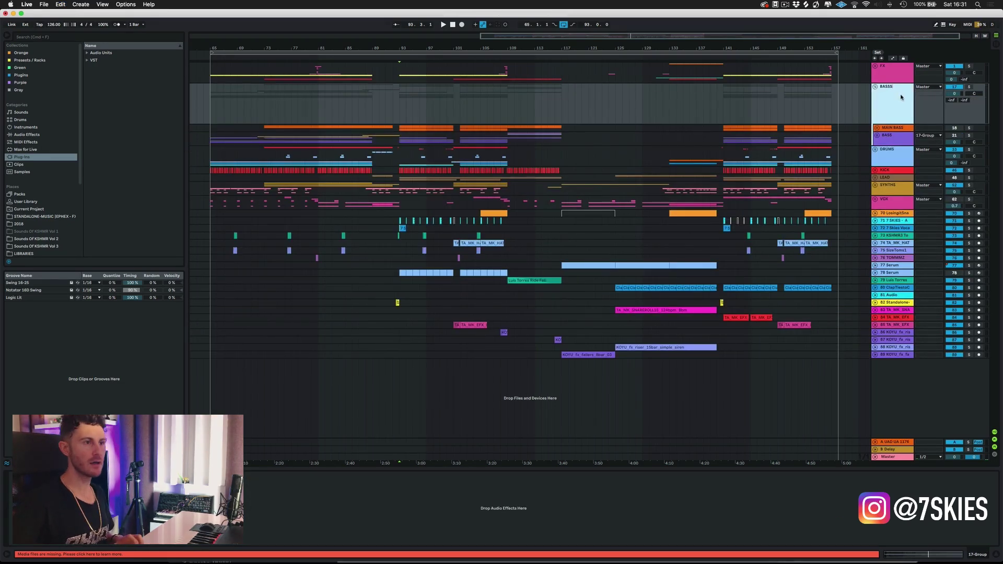
text(S)
key(BackSpace)
key(Return)
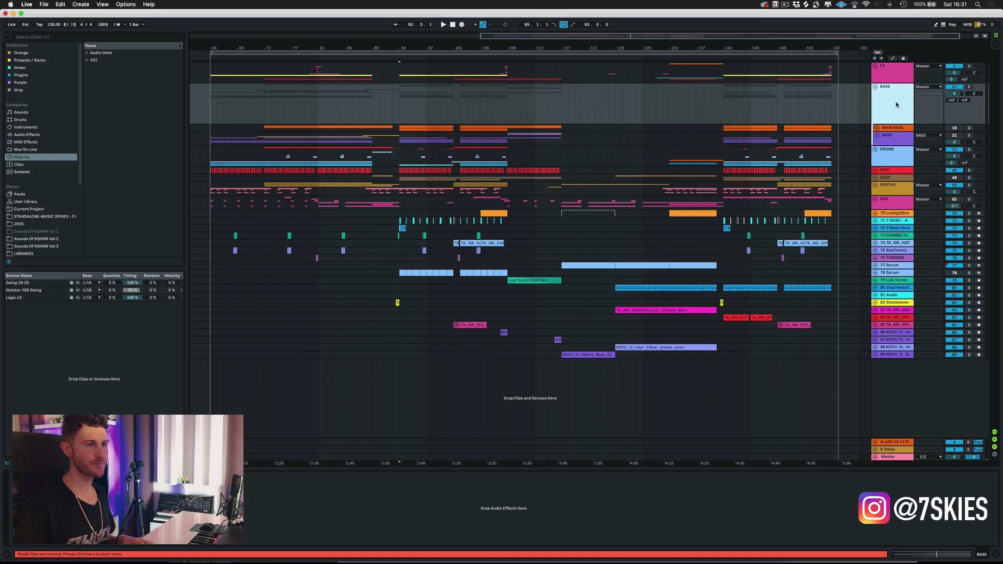
- Colour the BASS group orange, including its grouped tracks and clips, and fold the group
right_click(896, 104)
click(908, 199)
right_click(885, 115)
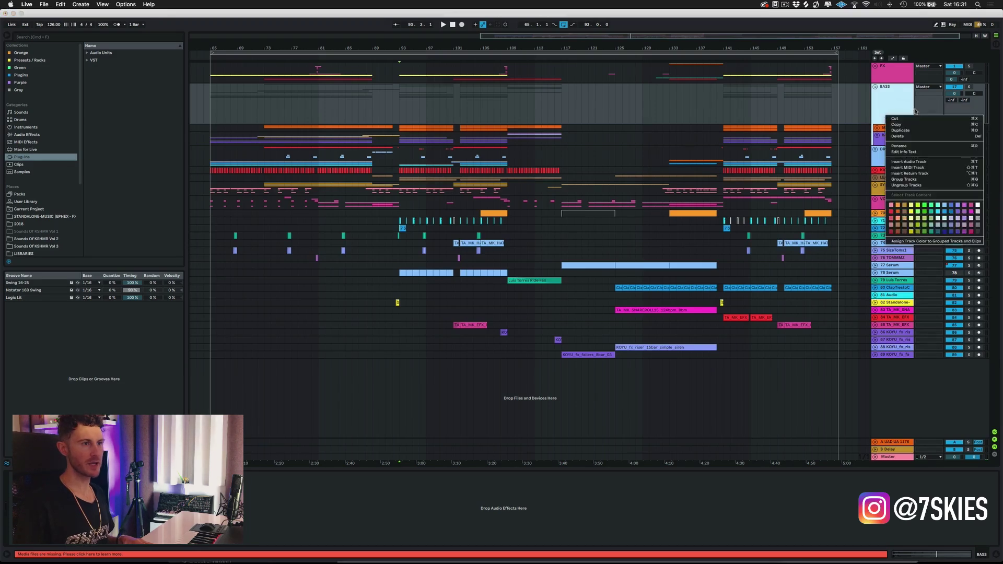
click(908, 242)
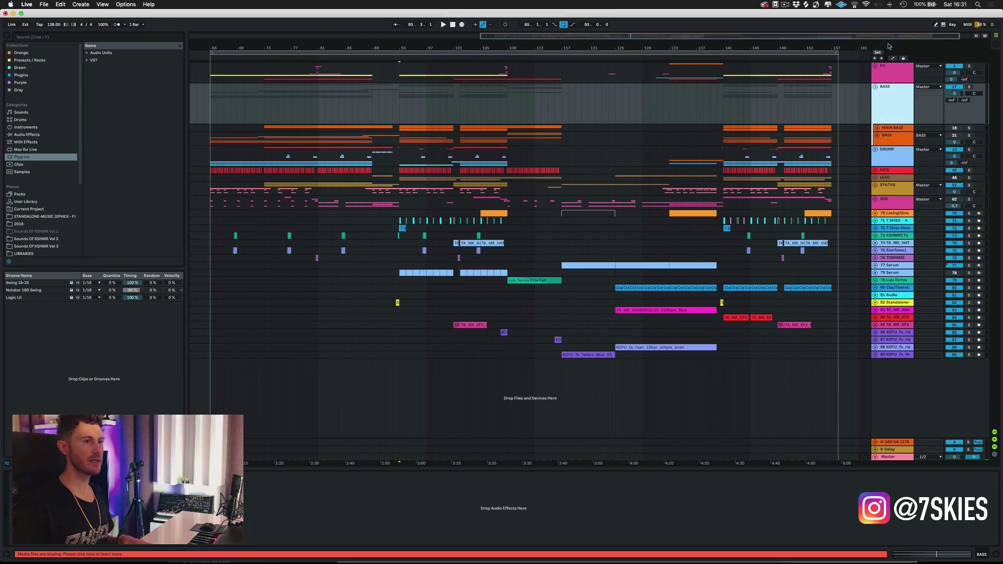
click(875, 88)
right_click(884, 93)
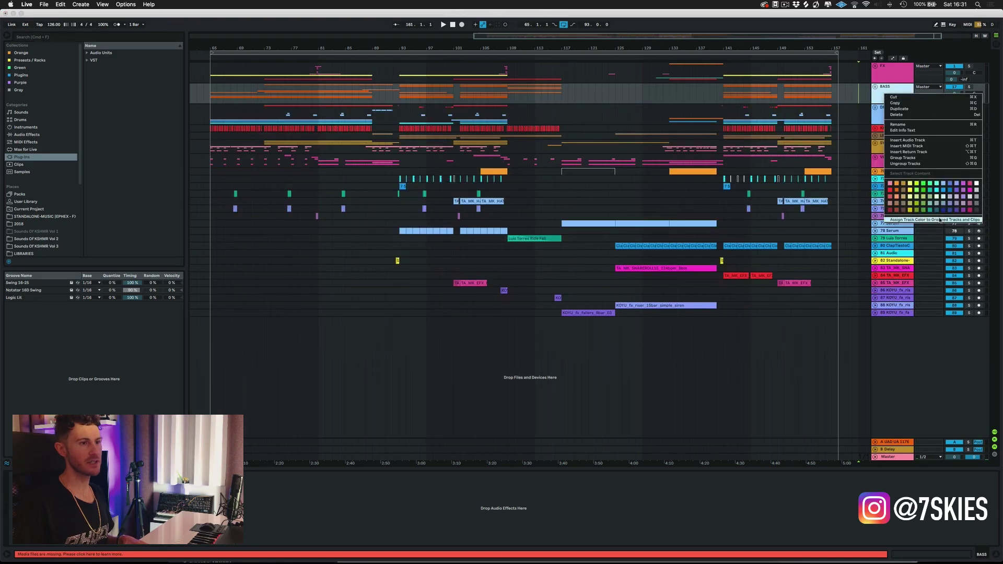
click(881, 93)
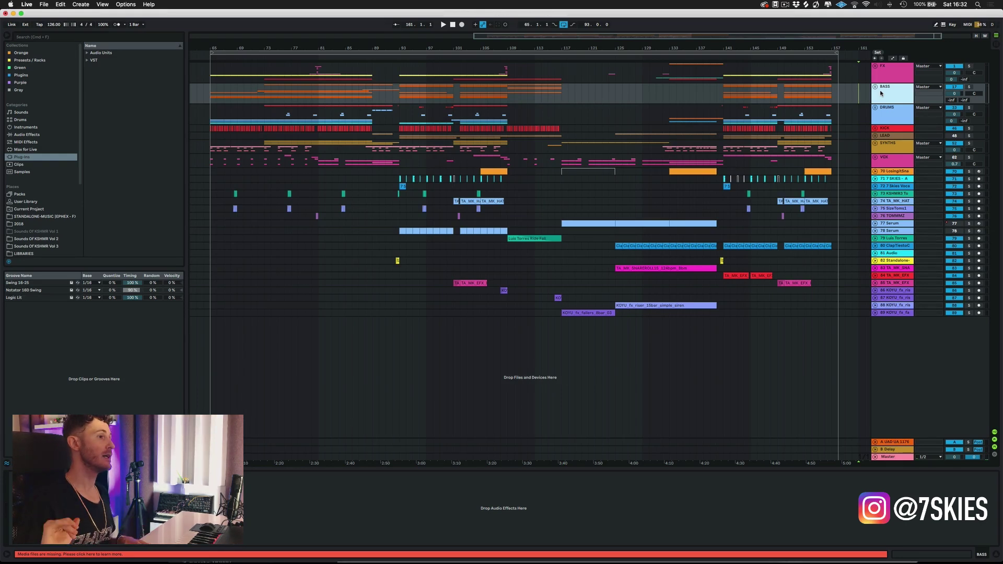
- Colour the DRUMS group green and assign that colour to its grouped tracks and clips
click(887, 113)
right_click(887, 114)
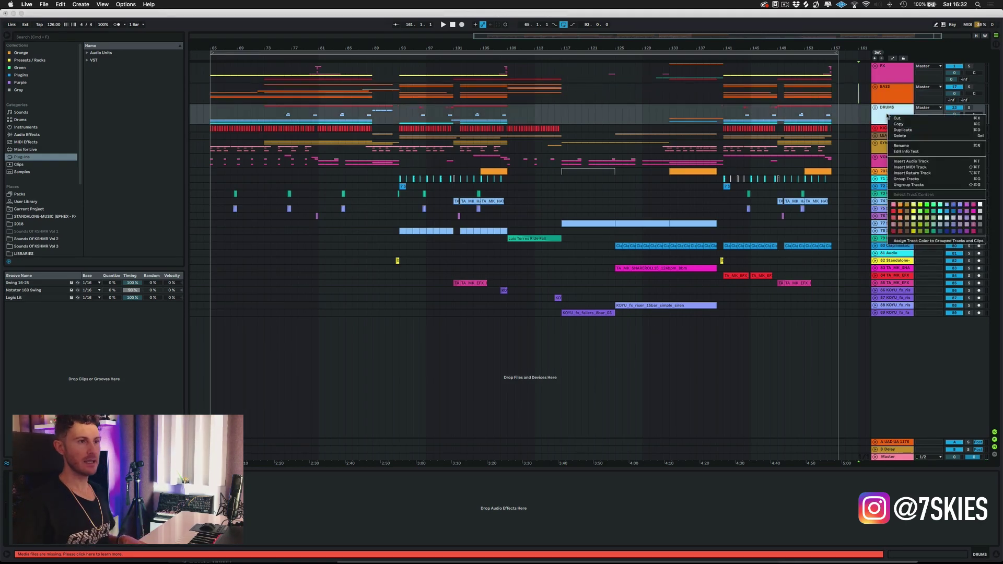
click(920, 211)
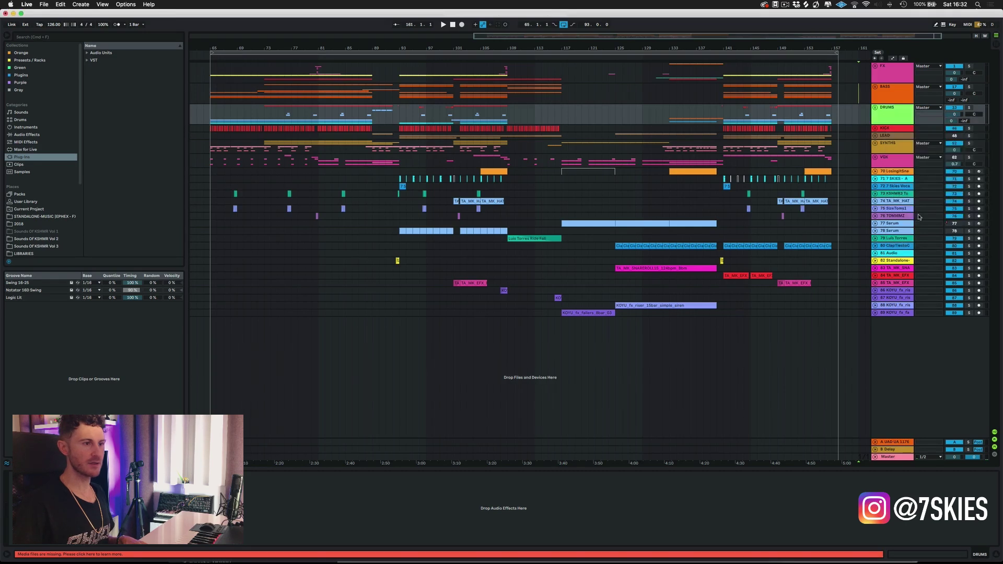
right_click(877, 109)
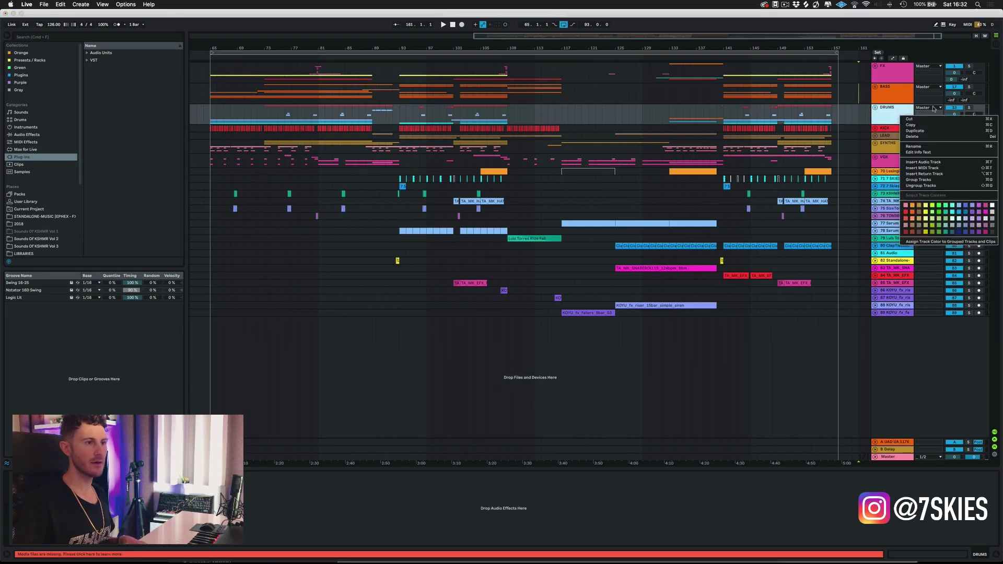
click(939, 241)
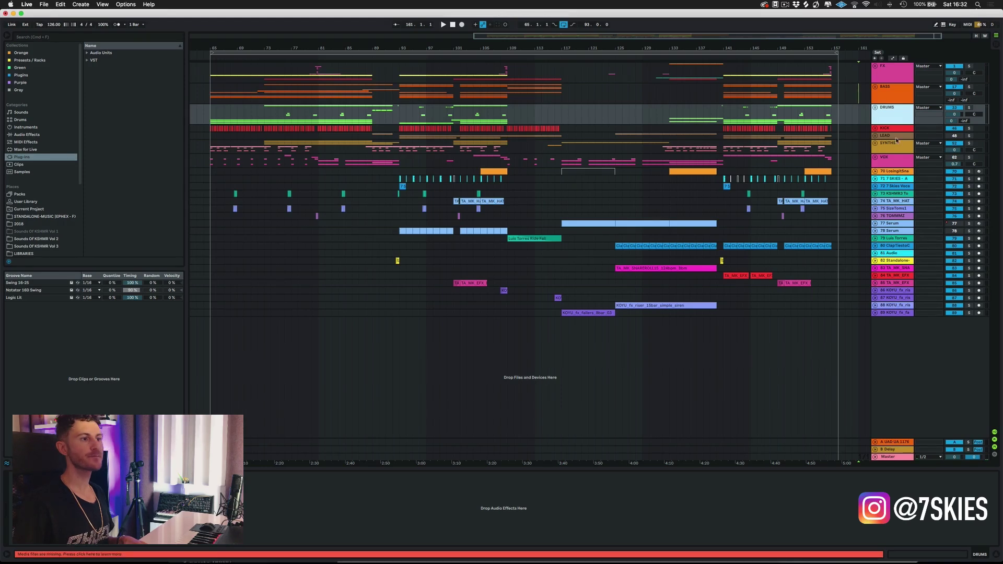
- Colour the LEAD group magenta and assign that colour to its grouped tracks and clips
click(896, 130)
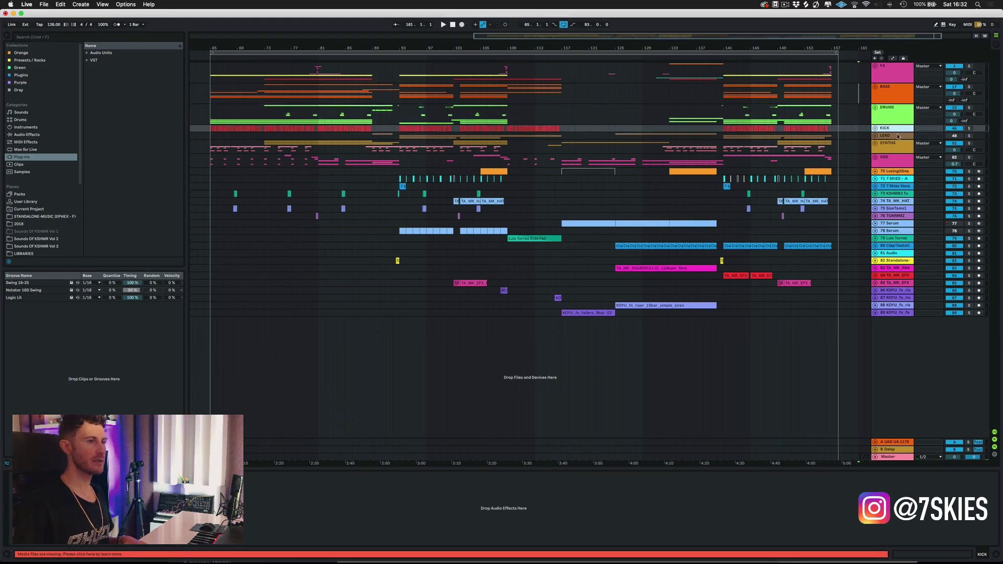
right_click(897, 136)
click(983, 230)
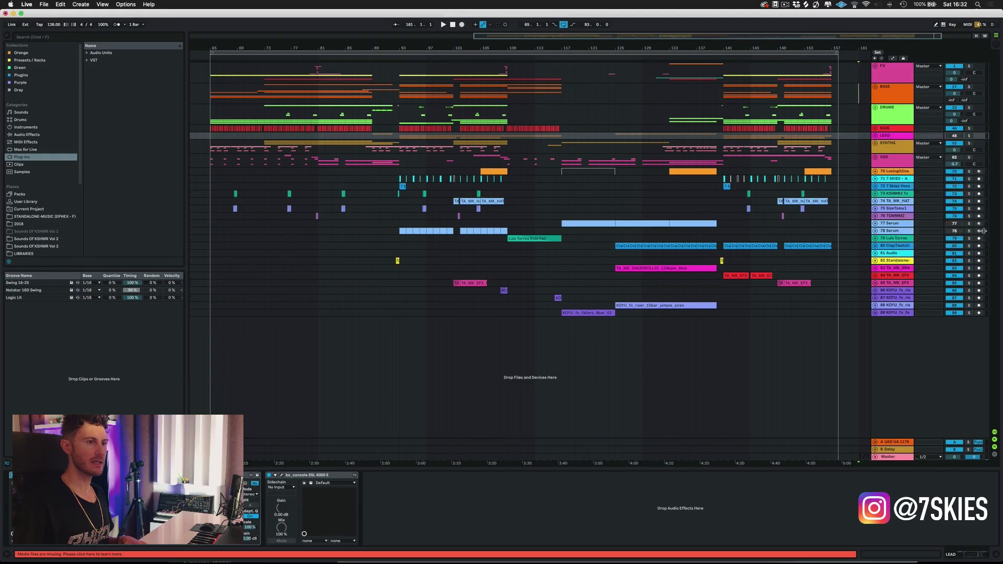
right_click(895, 138)
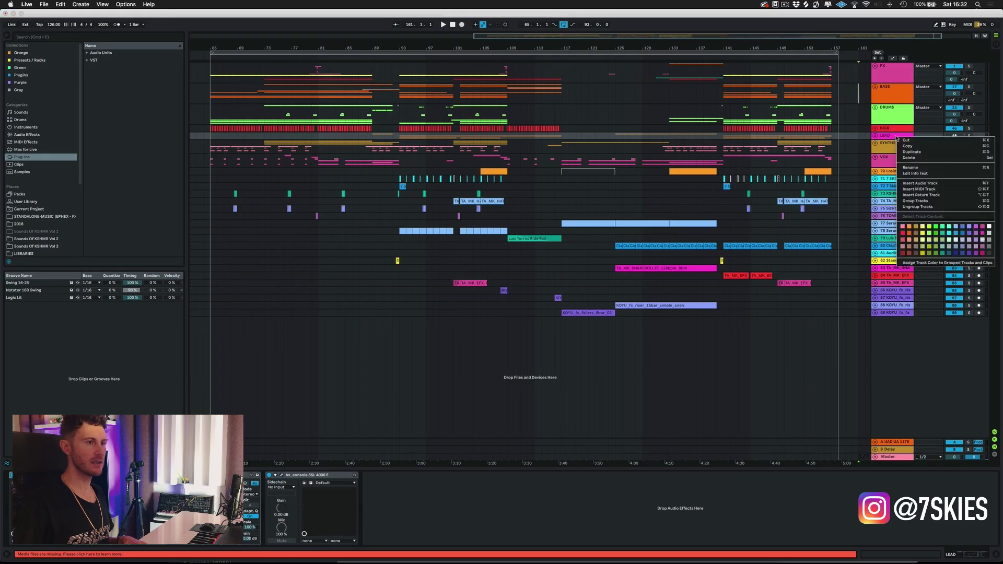
click(935, 263)
click(893, 138)
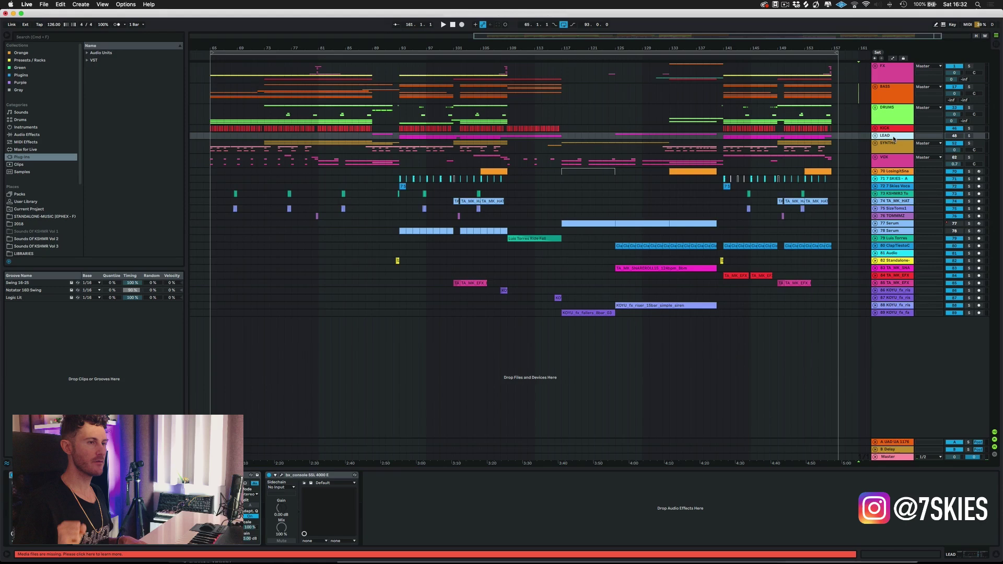
- Colour the SYNTHS group purple and the VOX group light orange, including their grouped tracks and clips
click(881, 141)
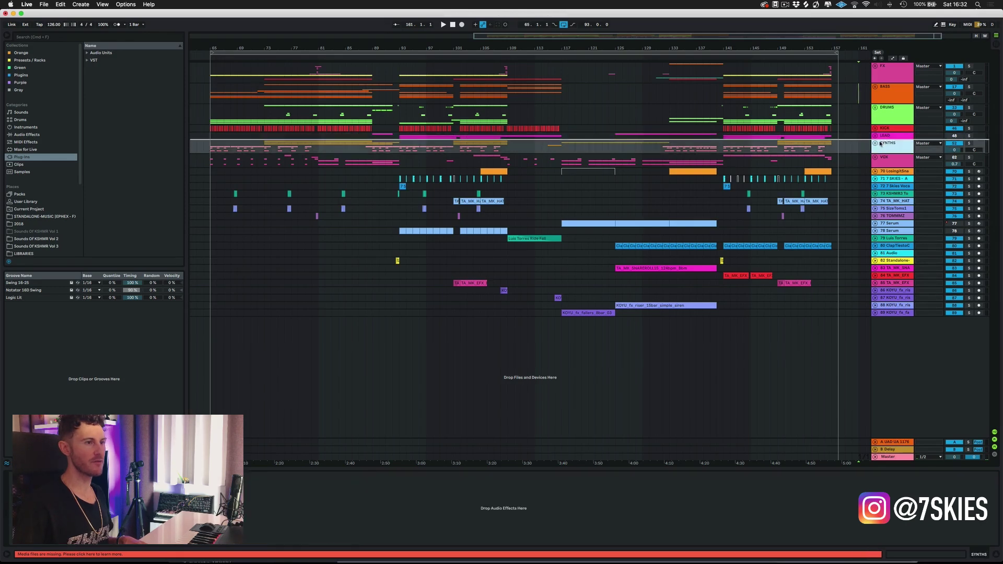
click(898, 138)
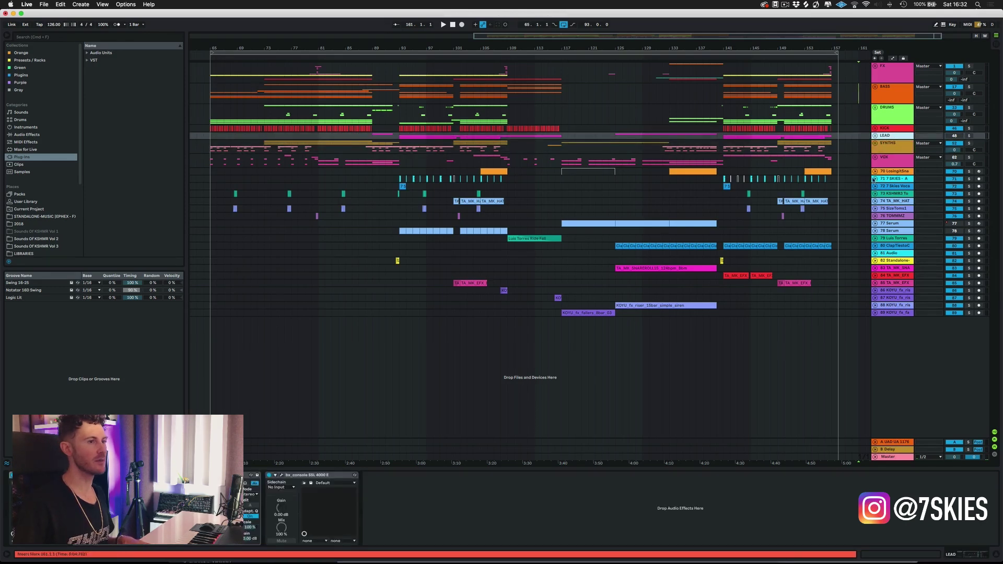
- Solo the 7 SKIES - AwesomNoise track, unfold it, and play it from its first clip at bar 93
click(968, 180)
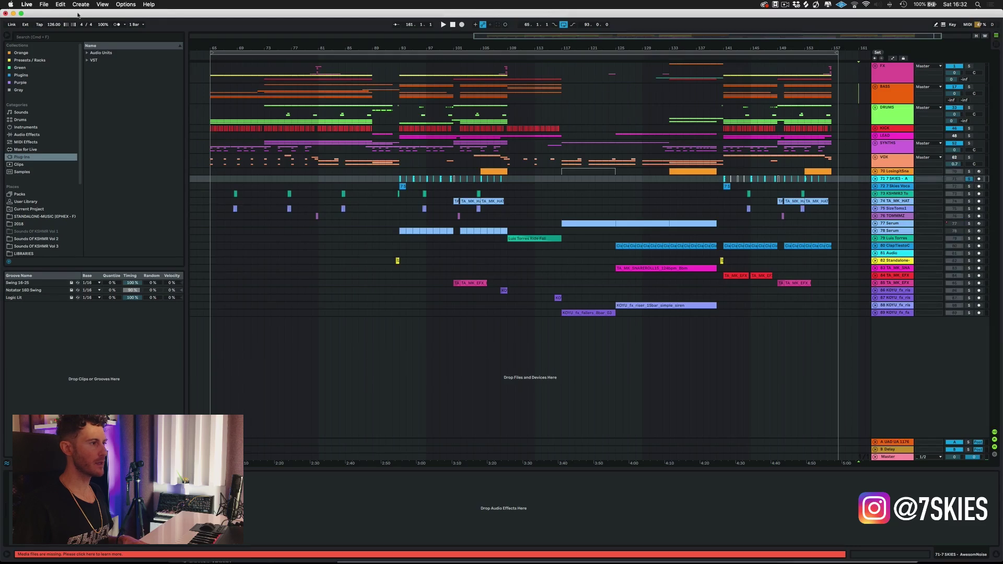
drag(398, 45, 401, 227)
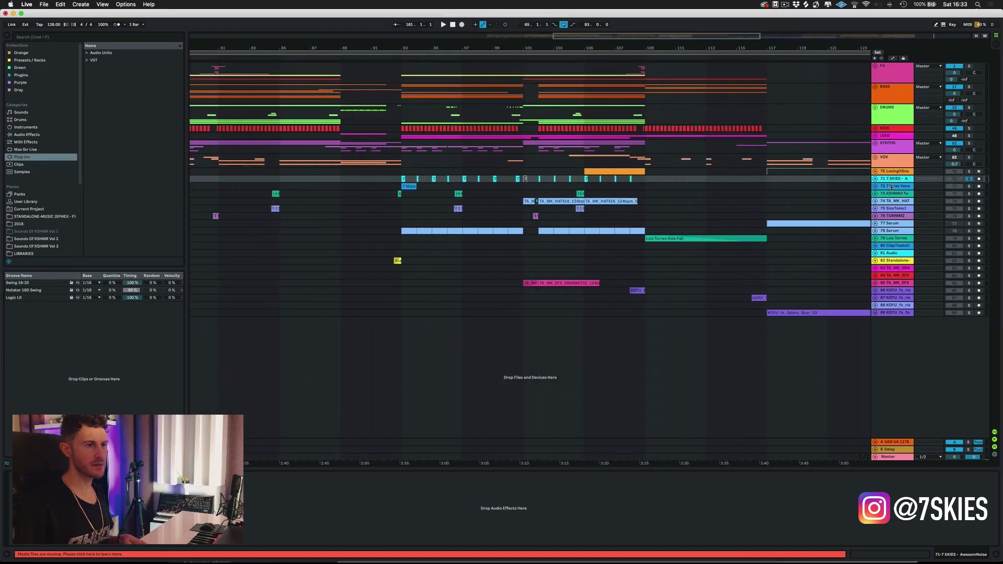
alt+click(876, 179)
click(400, 180)
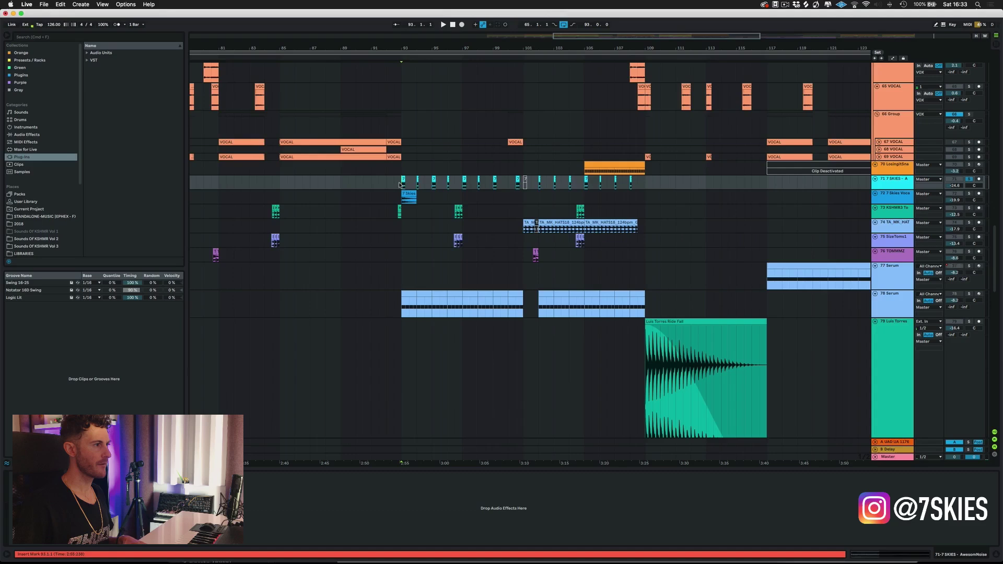
key(space)
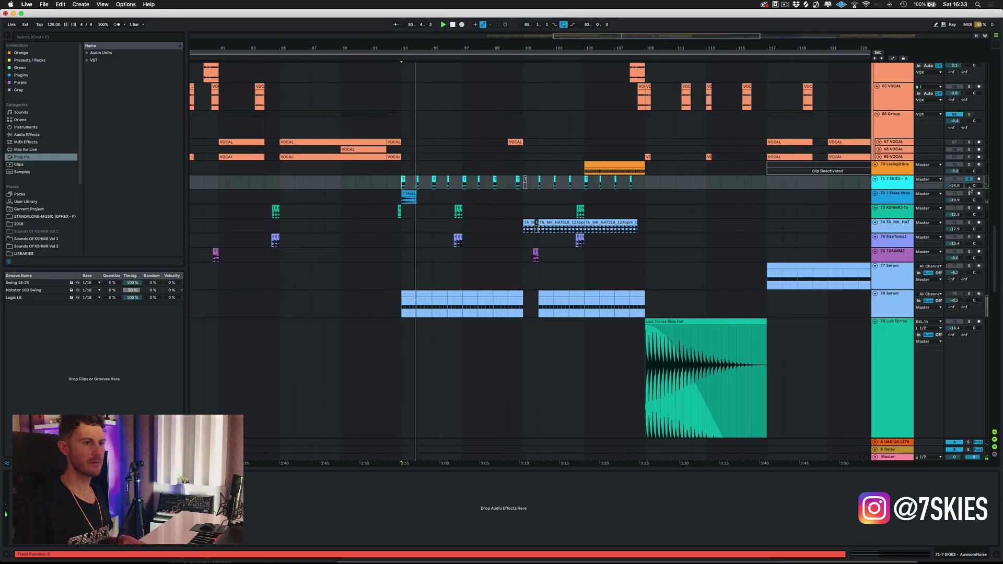
- Colour the 7 SKIES - AwesomNoise track white
key(h)
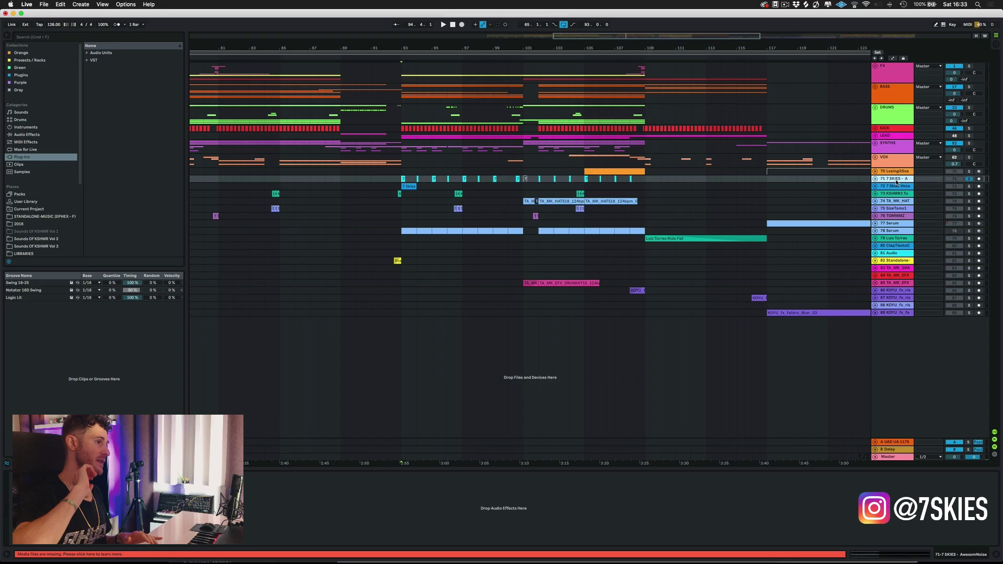
click(667, 180)
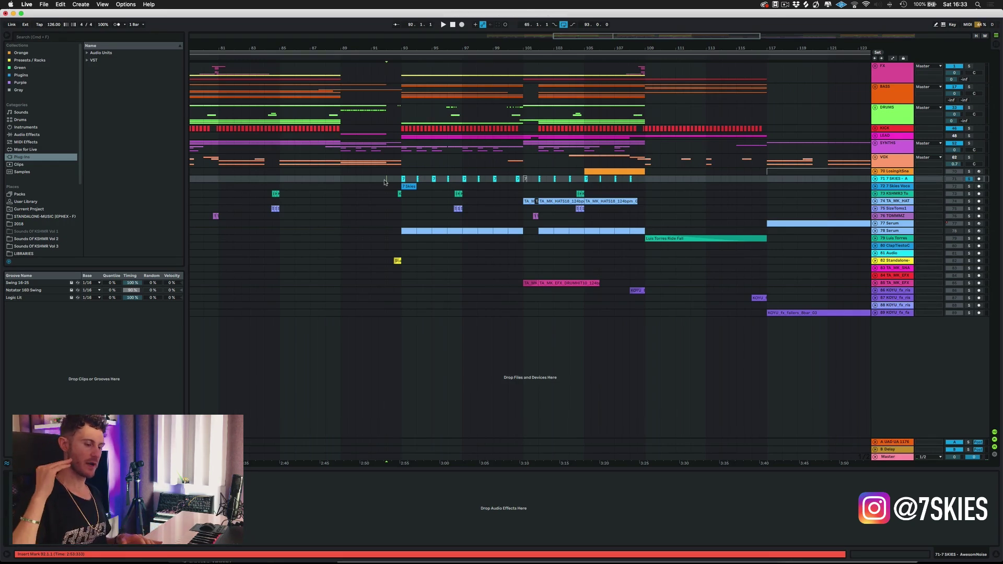
right_click(897, 179)
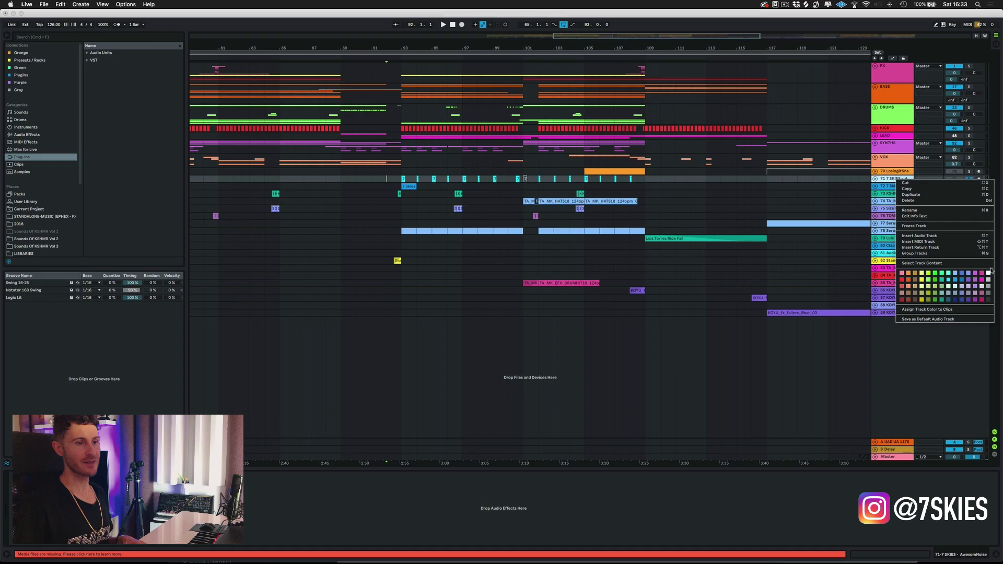
click(898, 178)
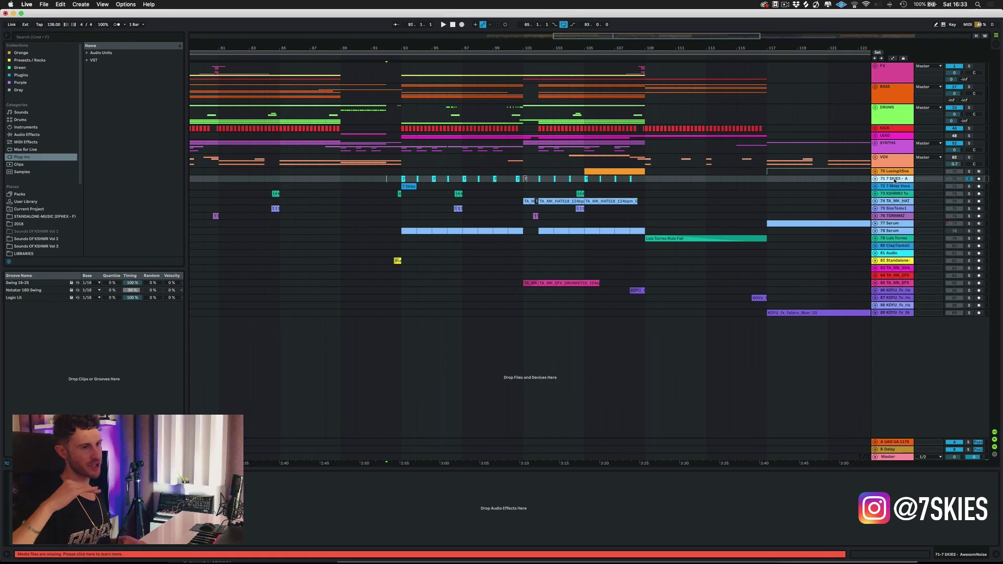
right_click(894, 180)
click(917, 134)
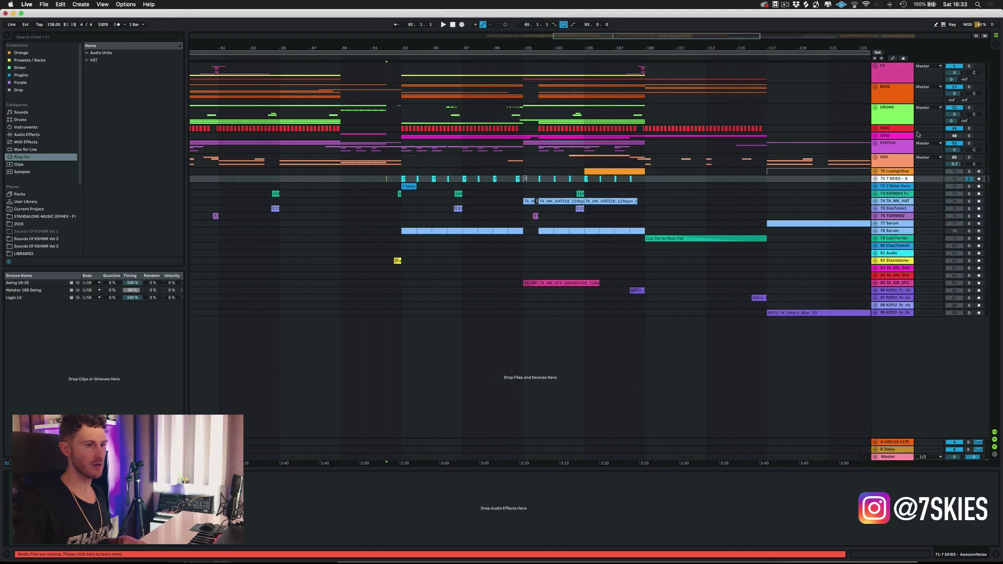
right_click(890, 180)
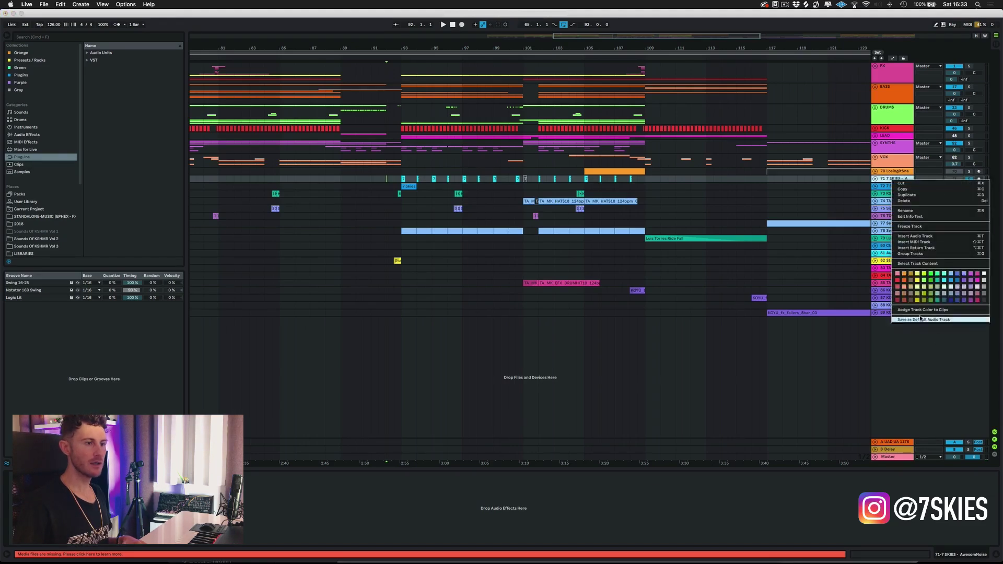
click(860, 194)
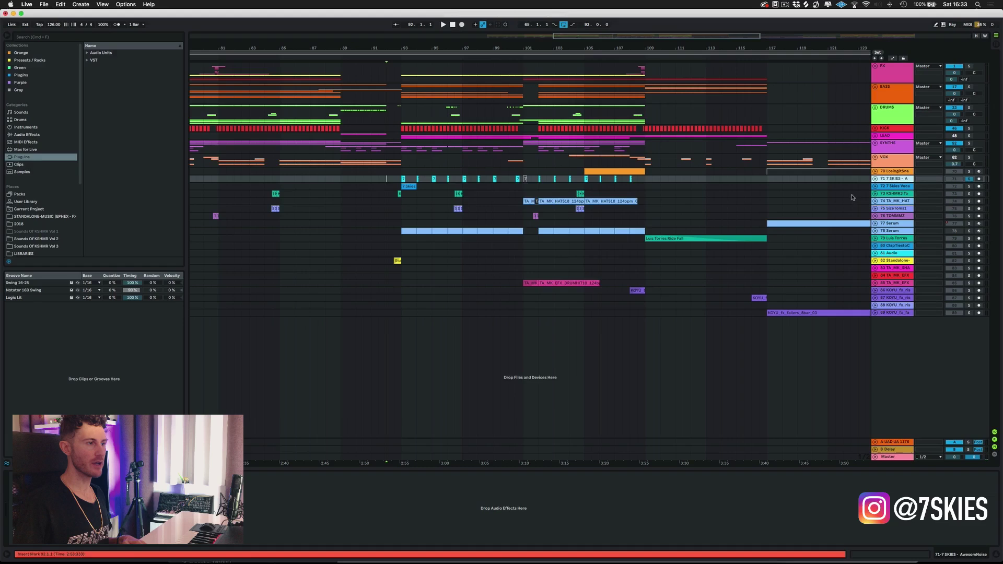
- Move the ungrouped ride fall track into the DRUMS group
alt+click(875, 186)
scroll(658, 209, down, 3)
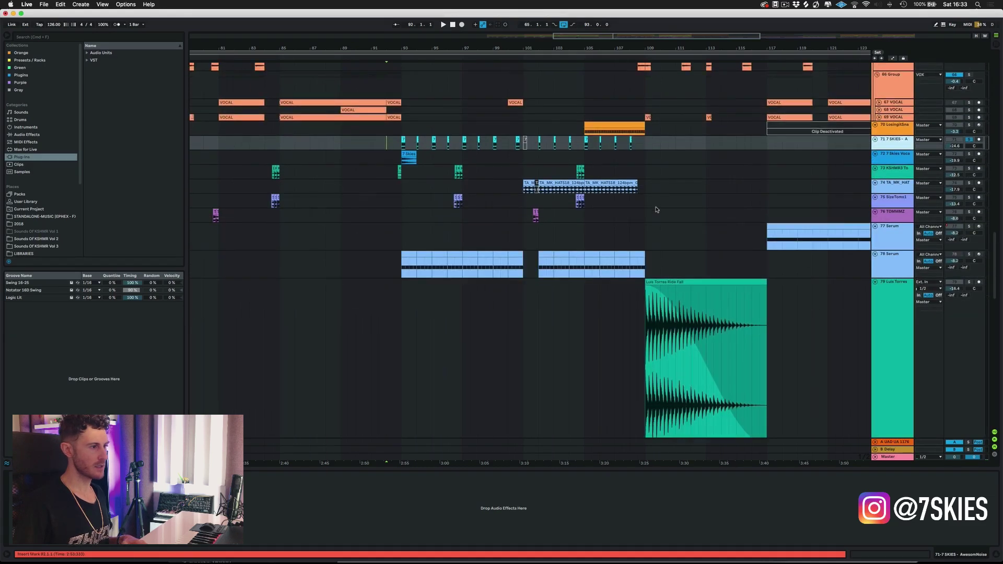
click(673, 242)
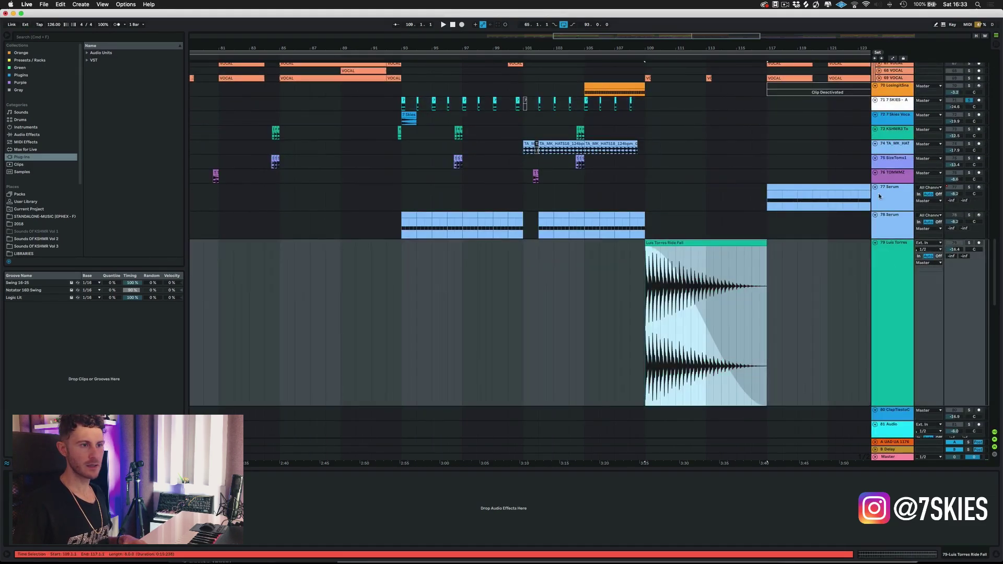
scroll(862, 321, up, 1)
scroll(862, 321, up, 2)
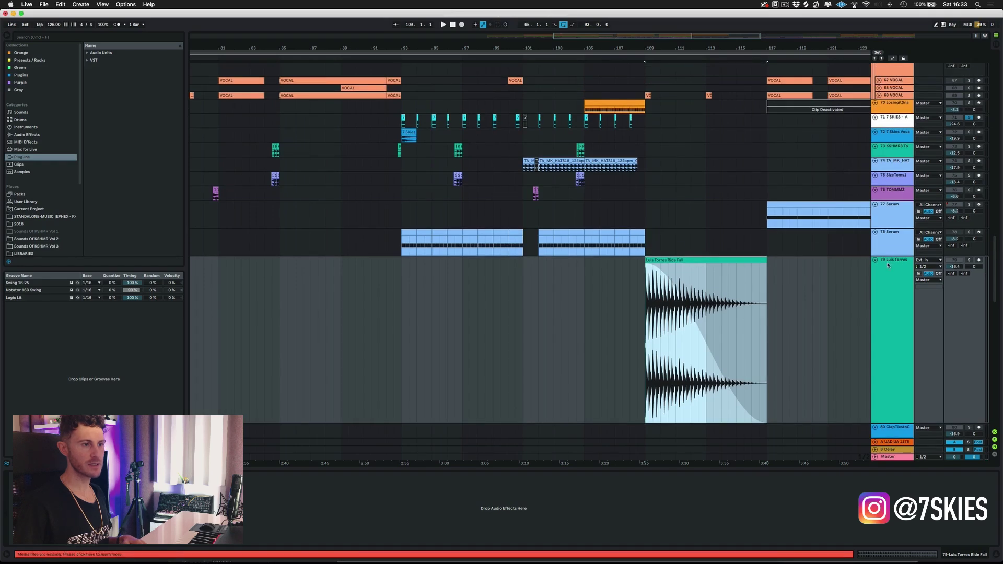
alt+click(876, 260)
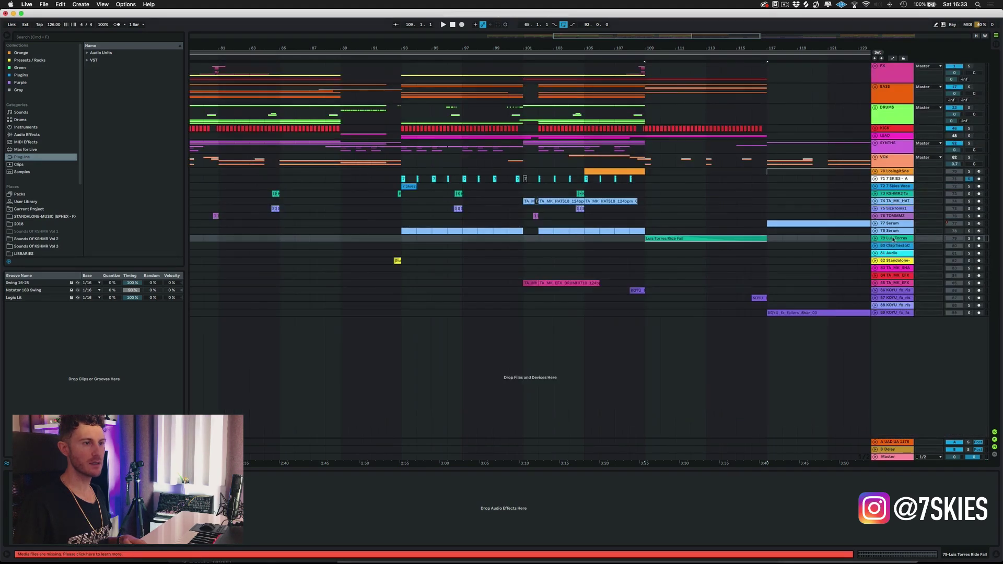
click(887, 238)
click(886, 118)
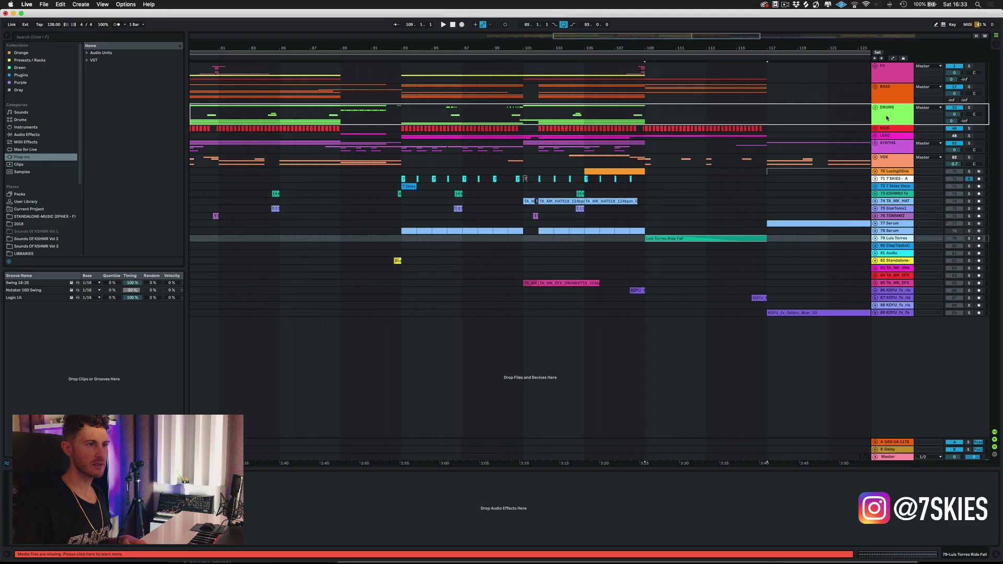
drag(887, 115, 886, 115)
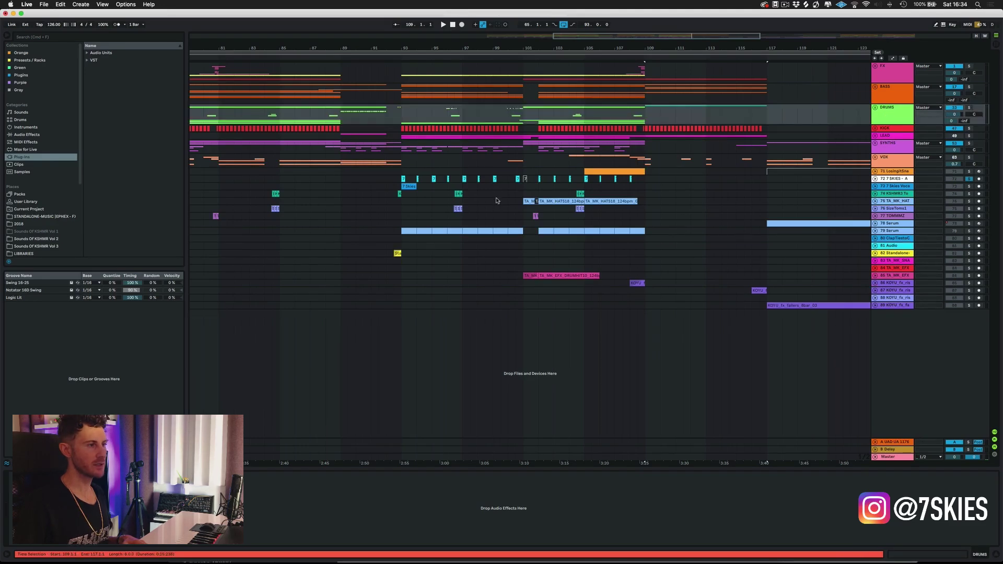
- Solo the 7 Skies Vocal Shout track, enlarge it, and play its clip at bar 93
click(409, 186)
click(968, 187)
click(875, 187)
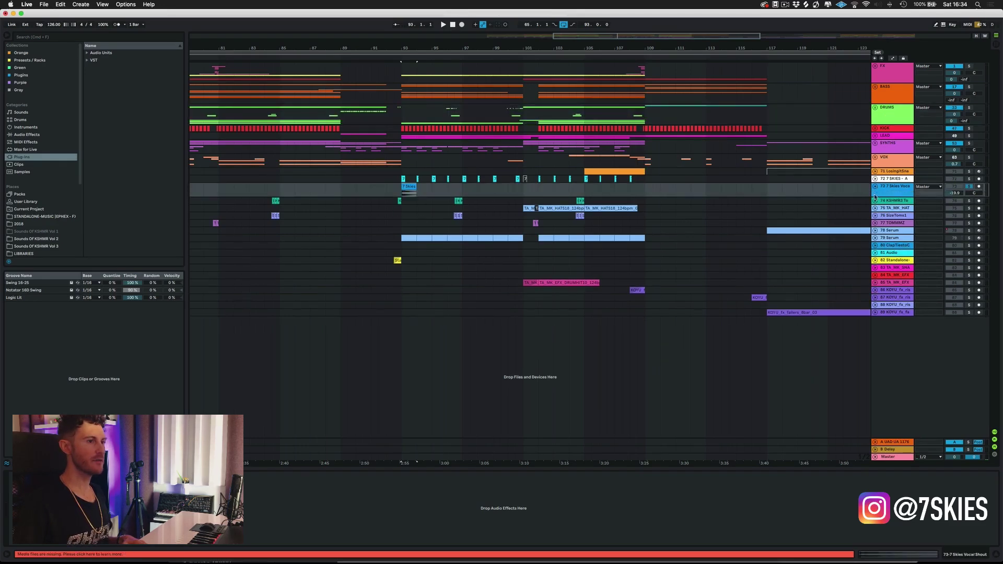
drag(410, 52, 410, 73)
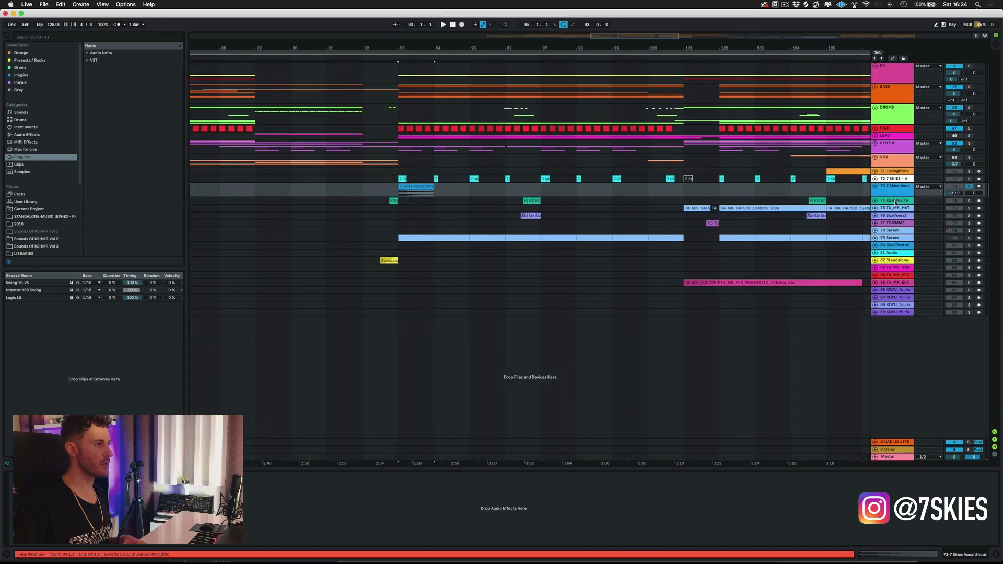
drag(888, 196, 888, 243)
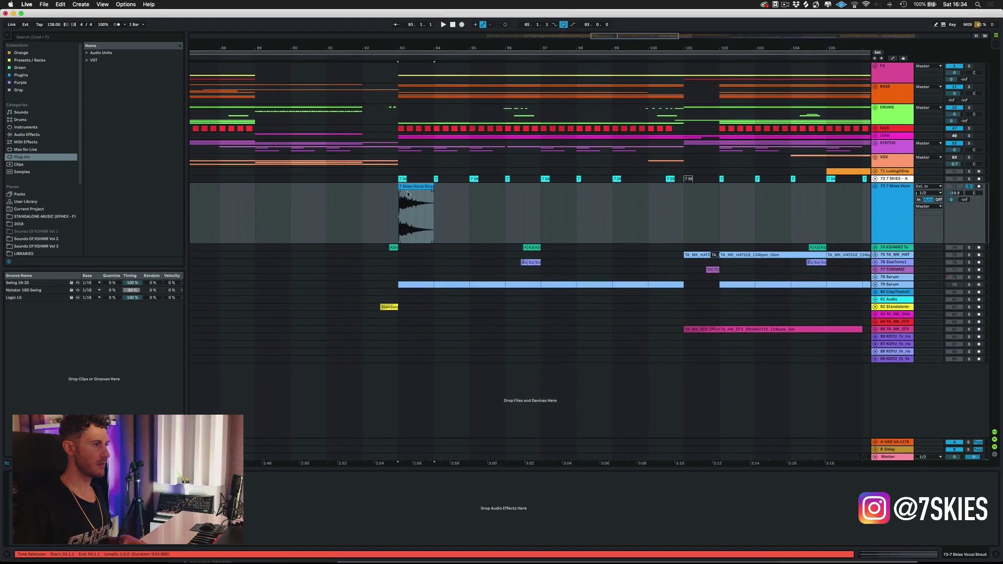
click(409, 185)
key(space)
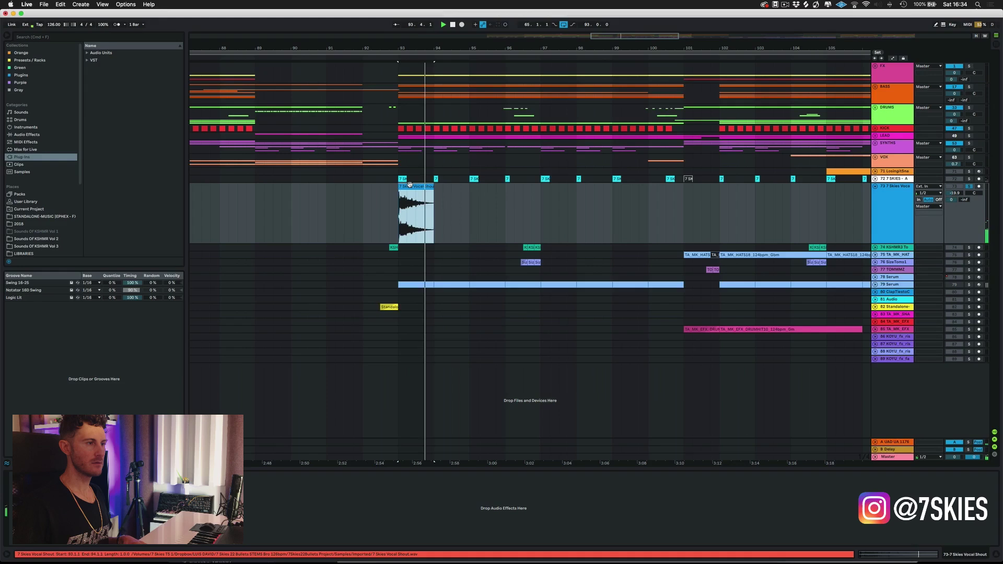
- Try mid grey and dark grey as the colour of the 7 Skies Vocal Shout track
right_click(881, 200)
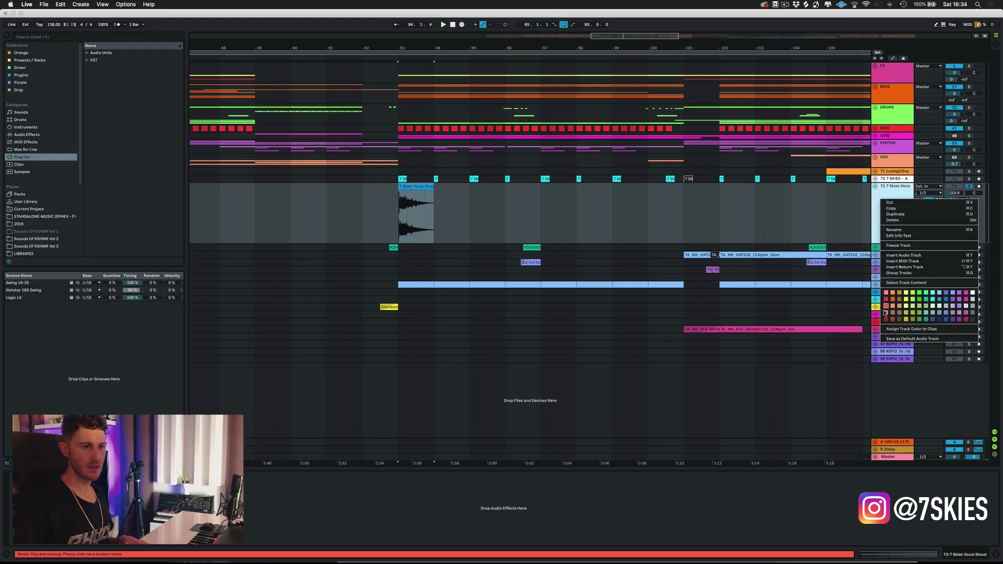
click(972, 310)
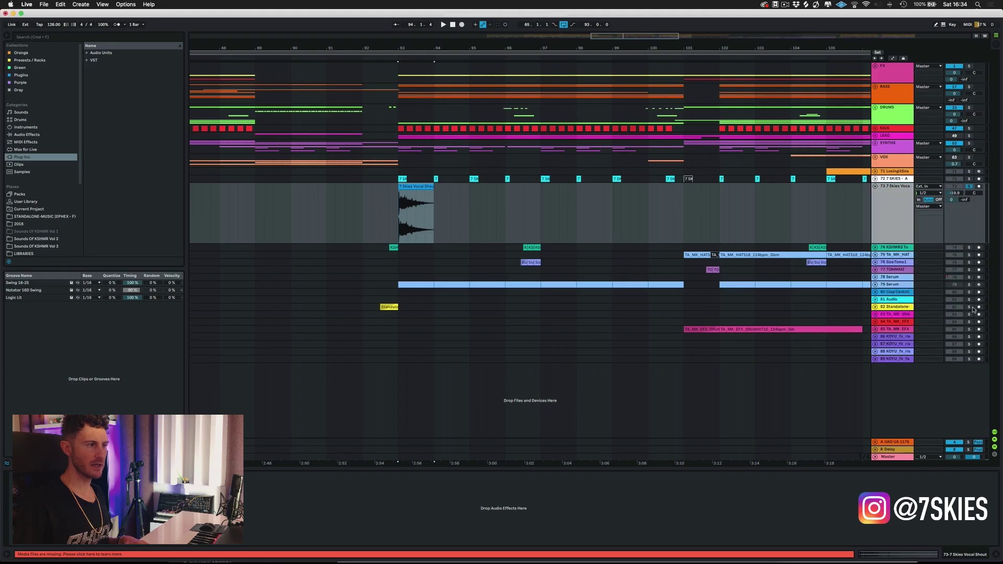
right_click(892, 212)
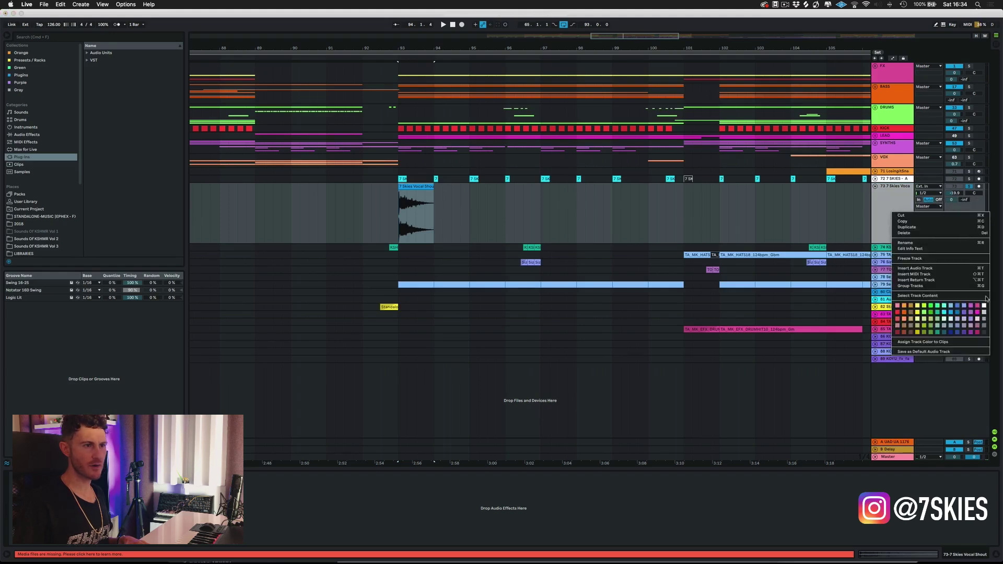
click(983, 332)
- Colour the 7 Skies Vocal Shout track light grey and fold it
right_click(889, 207)
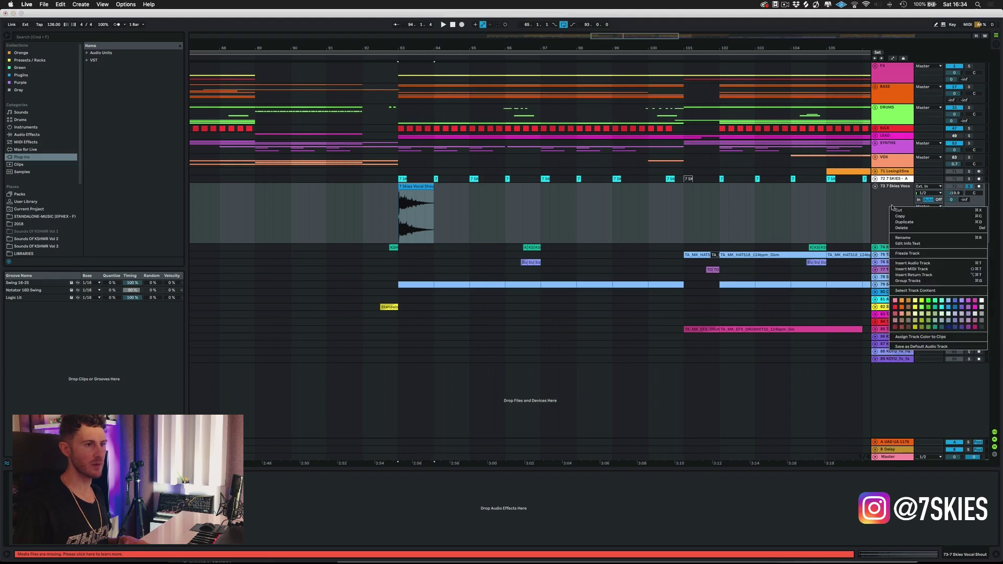
click(980, 308)
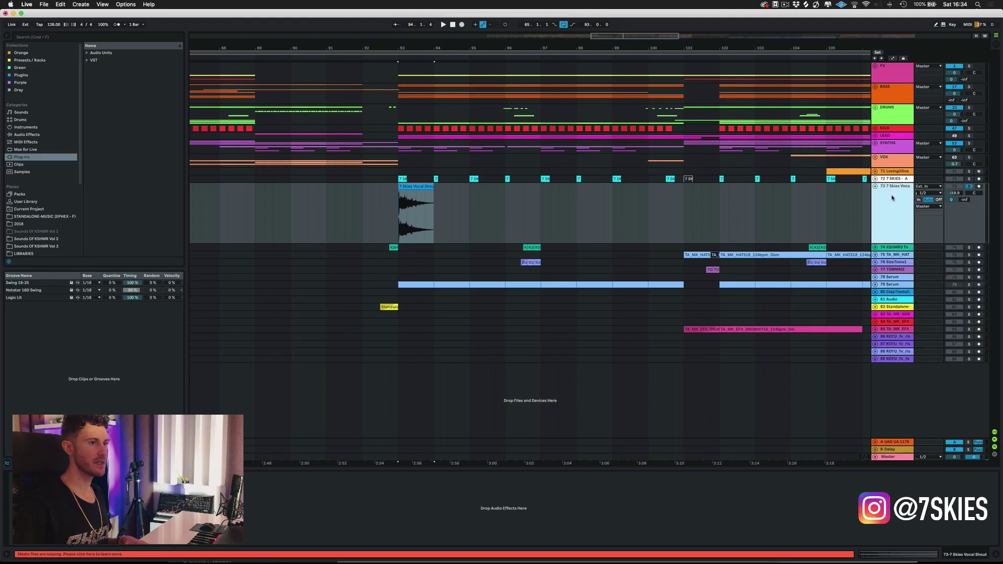
click(848, 191)
click(875, 186)
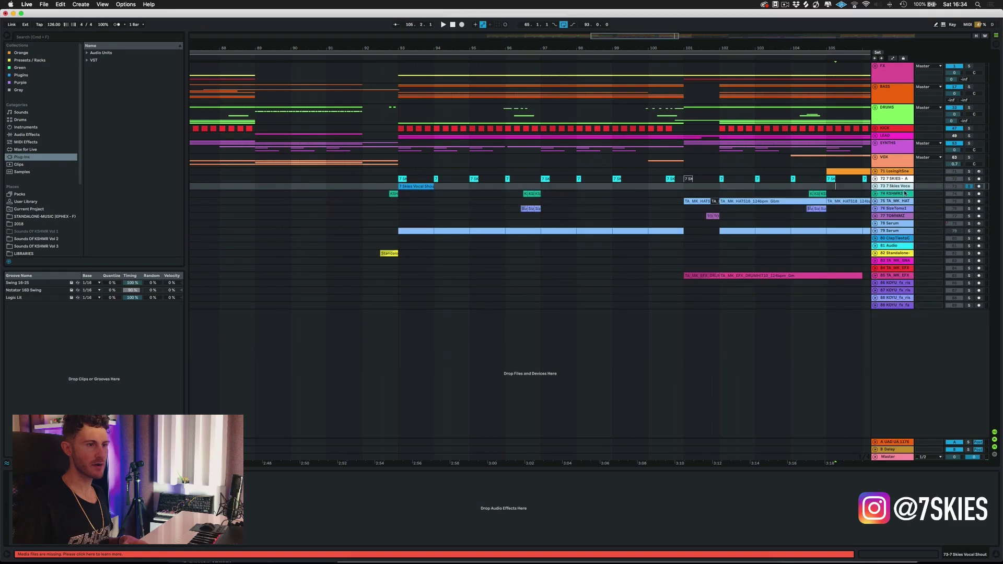
- Unfold the KSHMR Tom Kit track, play it soloed from its clips at bar 96, and turn its solo off
click(876, 195)
click(525, 194)
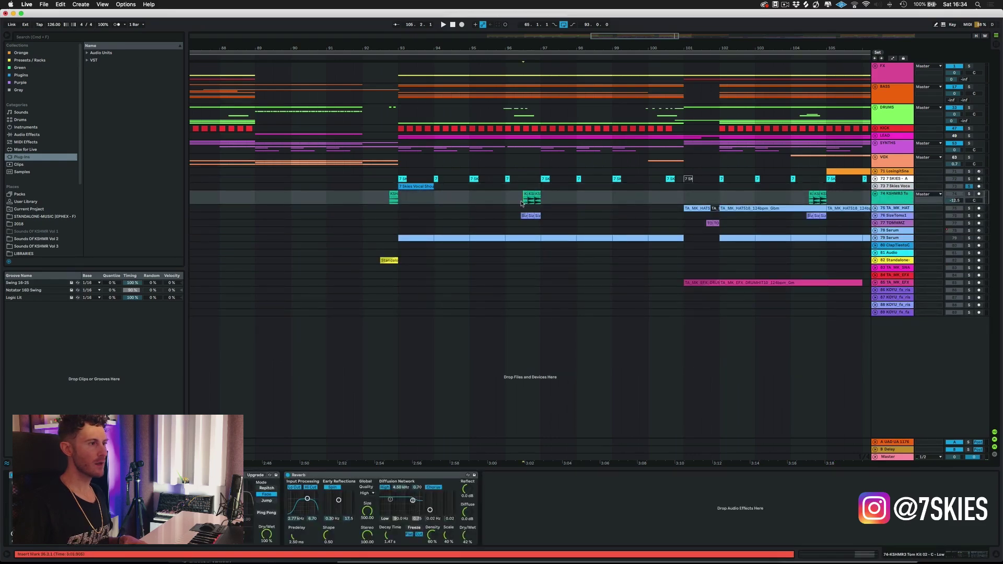
click(968, 195)
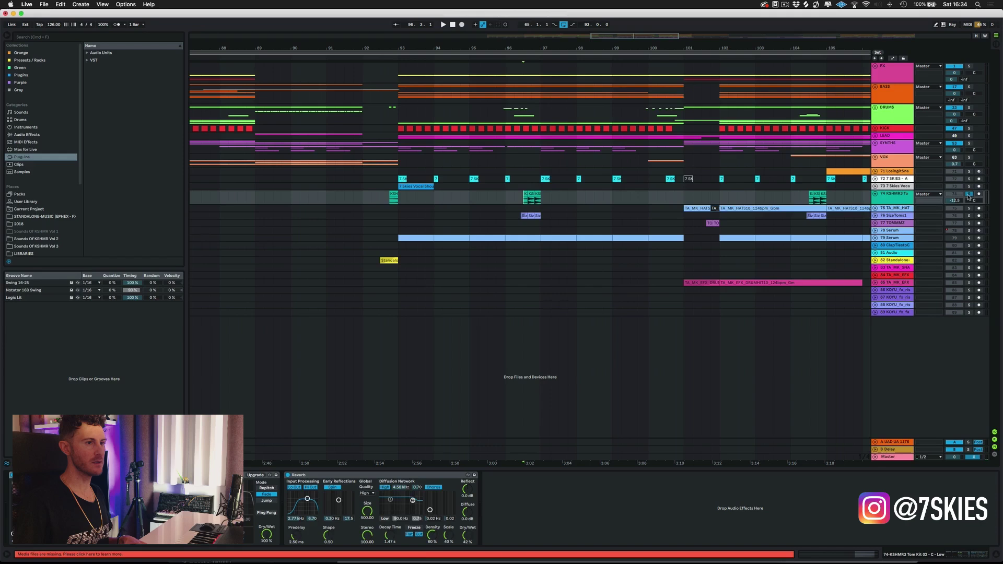
key(space)
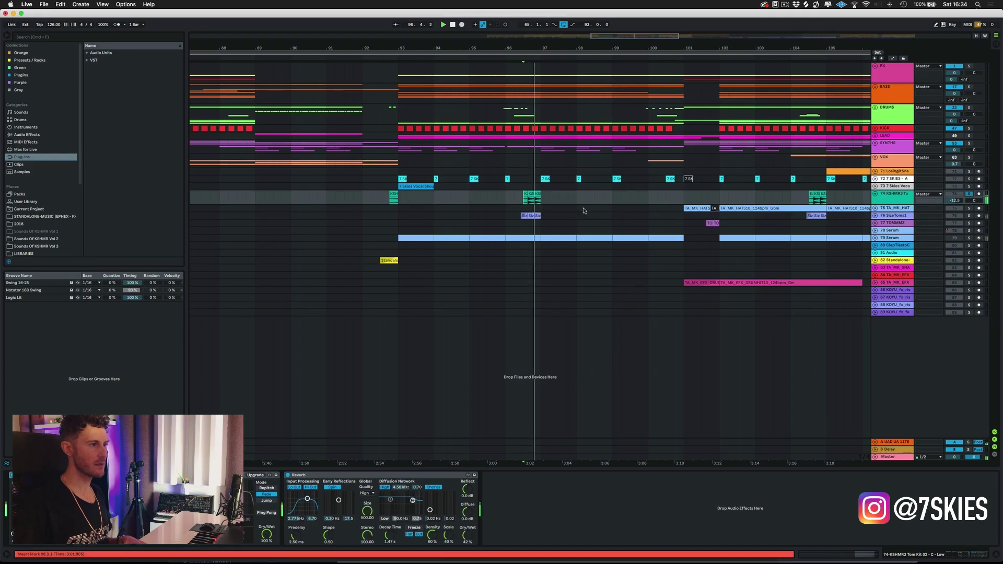
key(space)
click(969, 193)
- Colour the KSHMR Tom Kit track brown
click(898, 201)
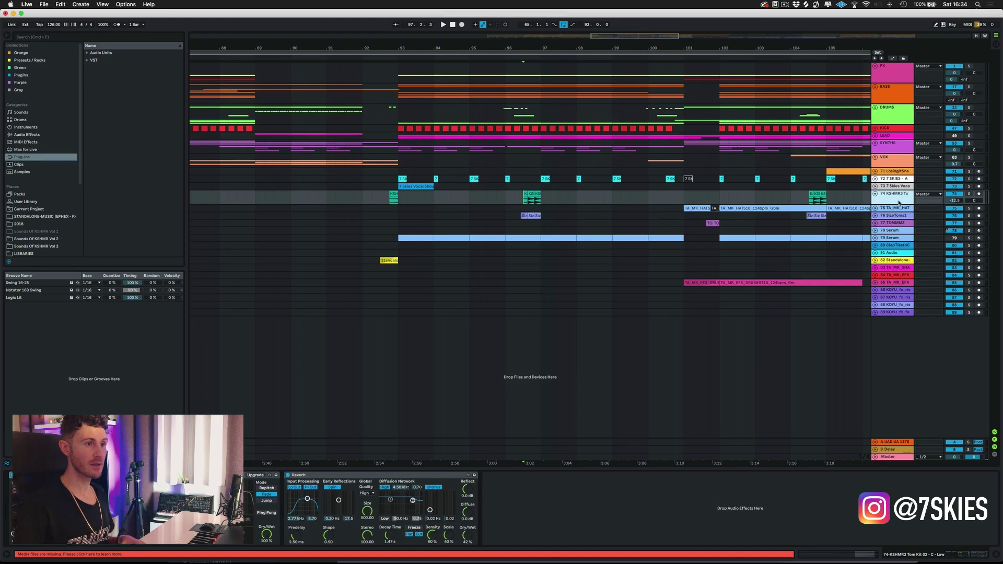
right_click(897, 201)
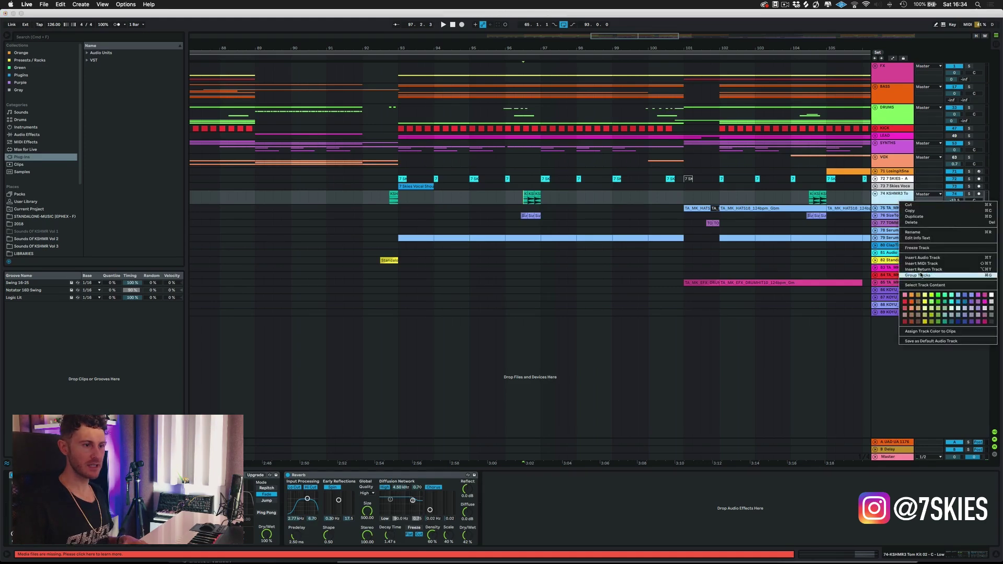
click(892, 196)
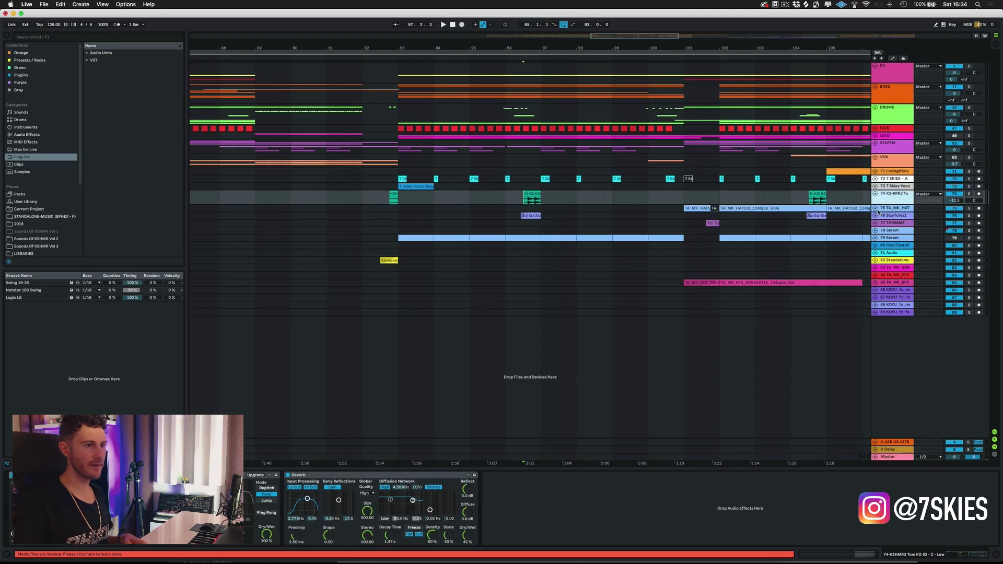
right_click(885, 194)
key(Escape)
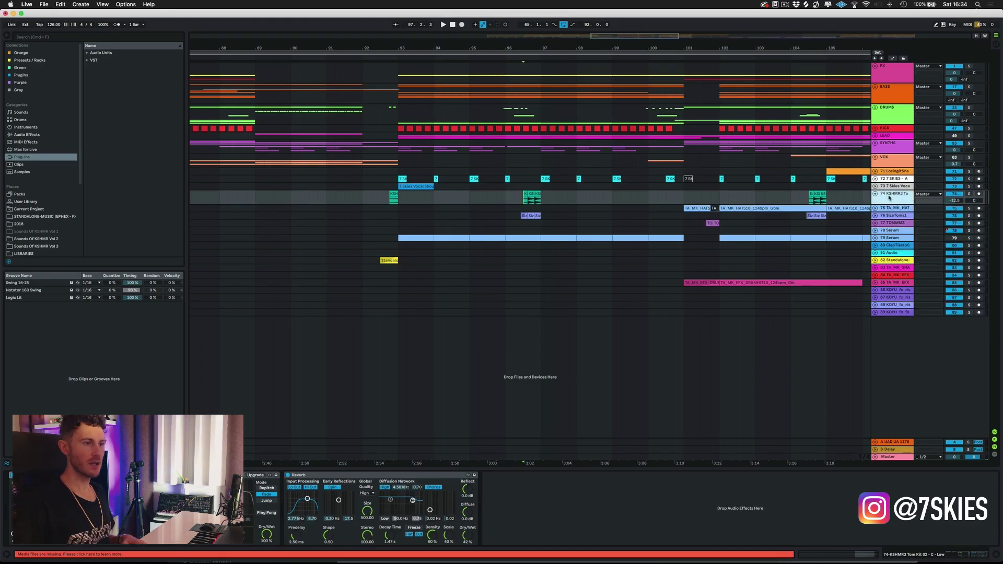
- Audition the SizeToms1 track in solo from bar 96, turn its solo off, and colour the track brown
alt+click(876, 246)
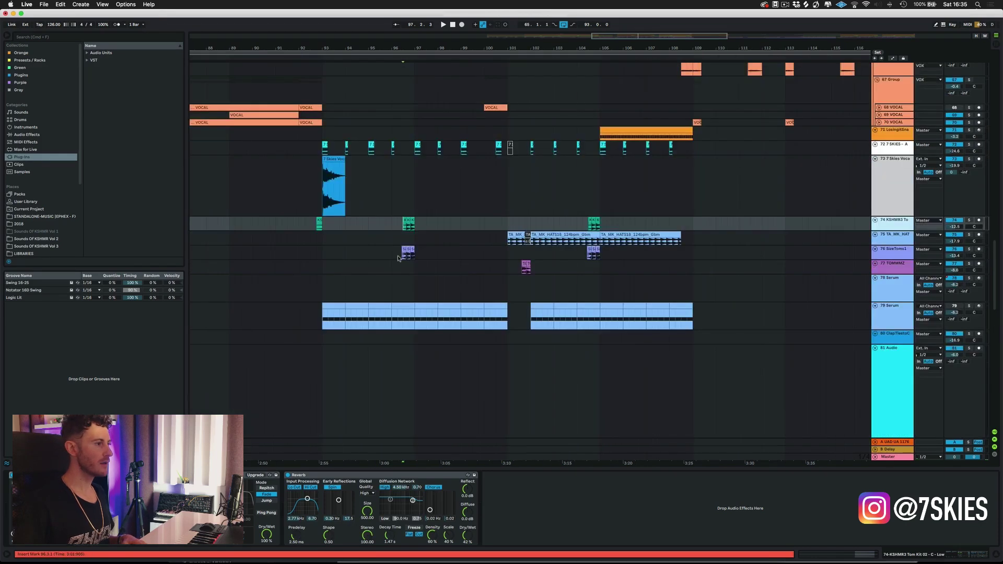
click(398, 254)
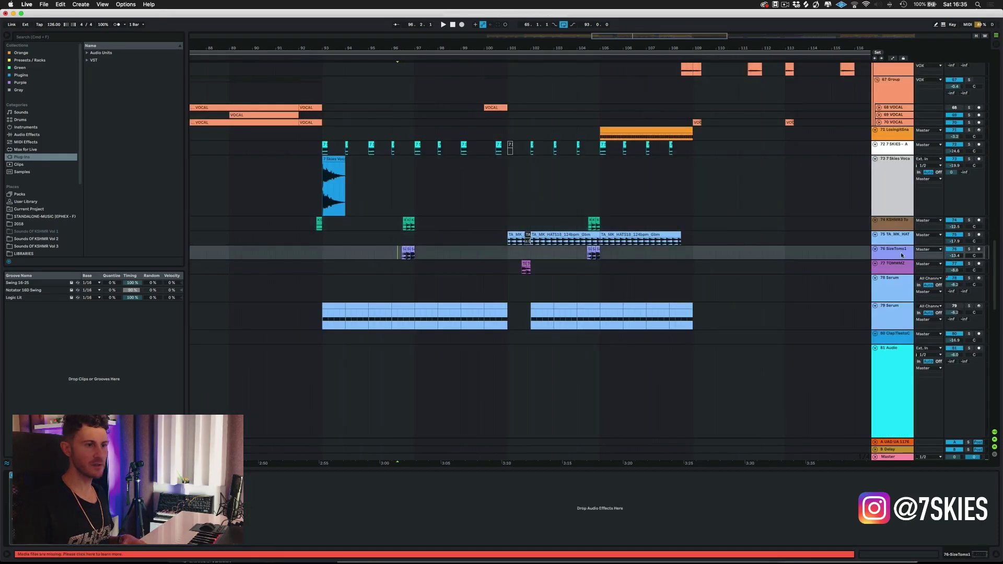
key(s)
key(space)
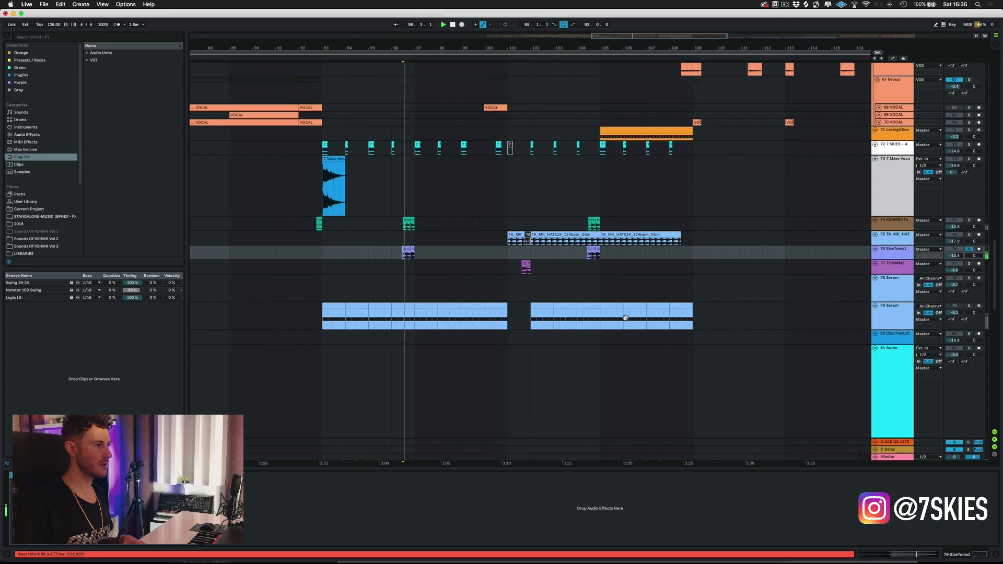
key(space)
click(969, 251)
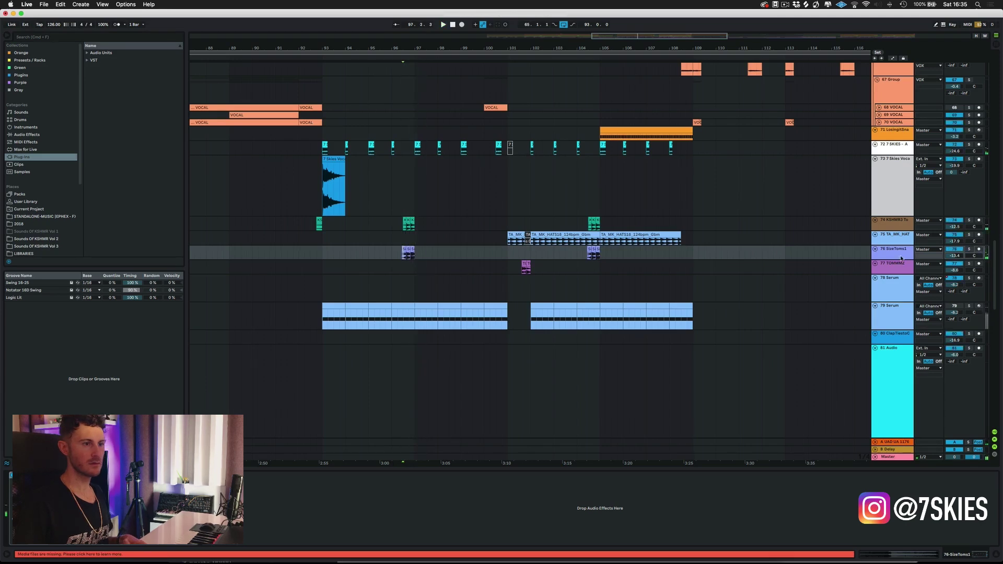
right_click(901, 254)
click(920, 356)
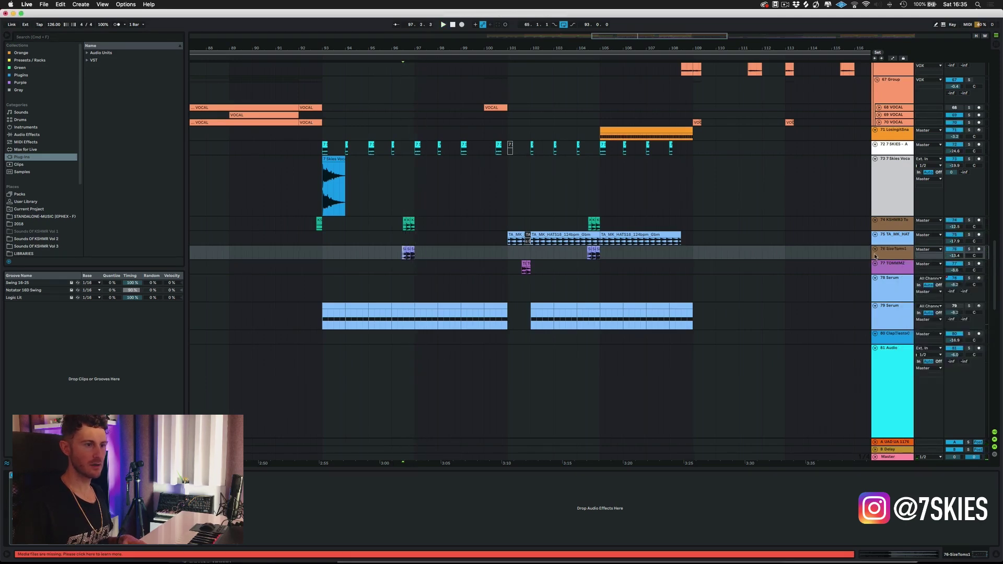
- Colour the TOMMMZ track brown
key(super+z)
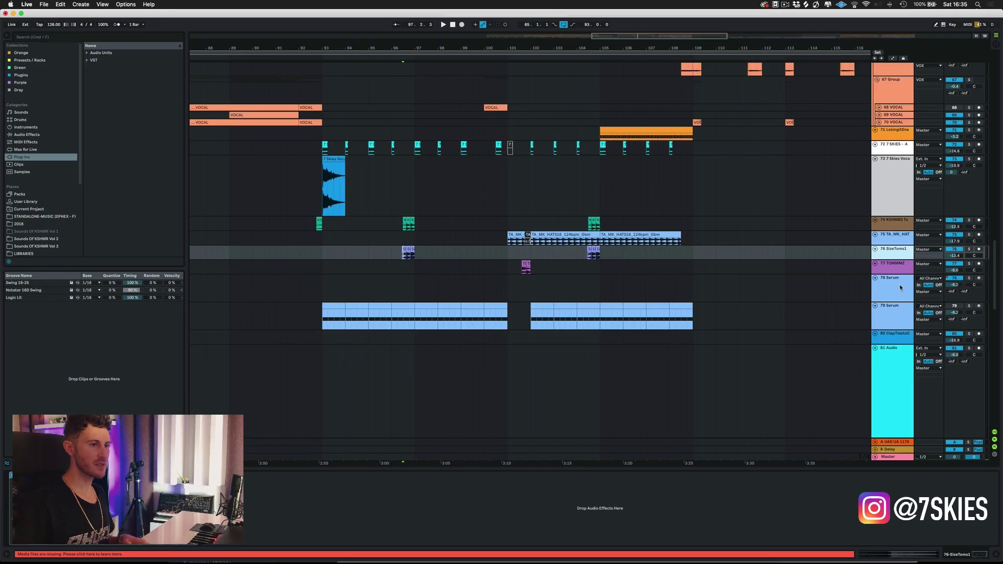
click(897, 267)
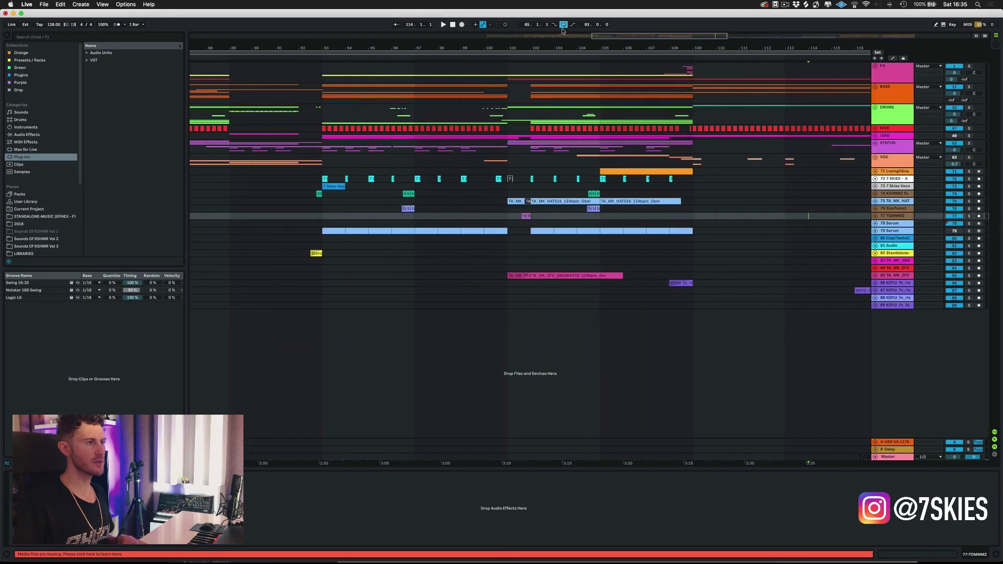
drag(565, 46, 476, 46)
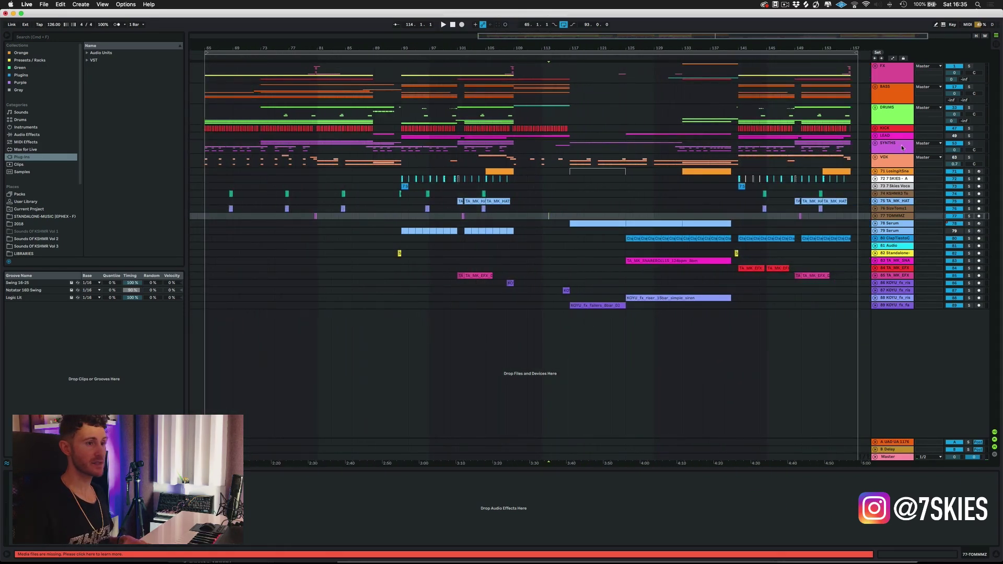
- Colour the LosingItSnare track brown
click(888, 171)
right_click(887, 171)
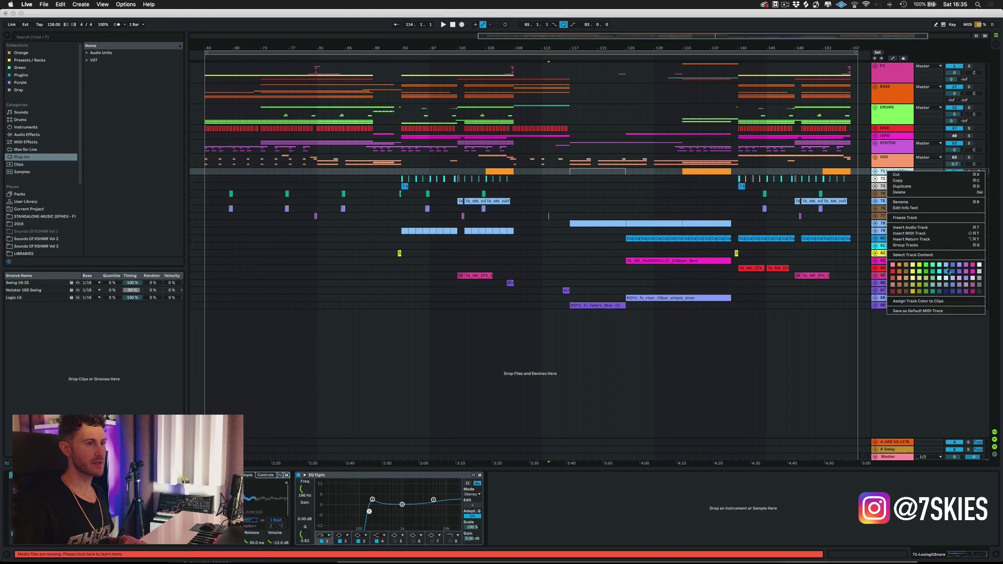
click(905, 273)
- Unfold the LosingItSnare track, play it soloed from its clip at bar 105, and turn its solo off
click(875, 171)
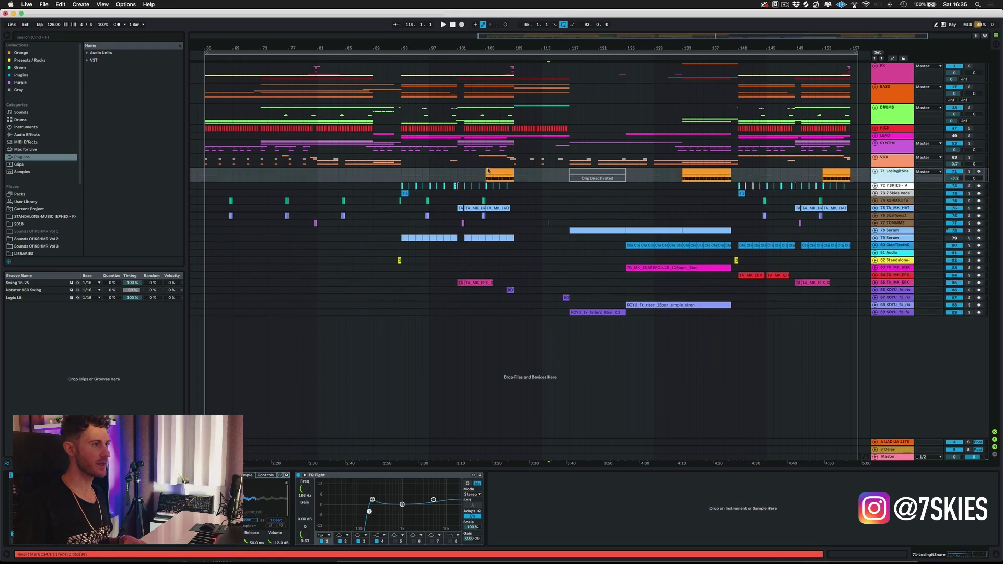
click(489, 171)
click(968, 171)
key(space)
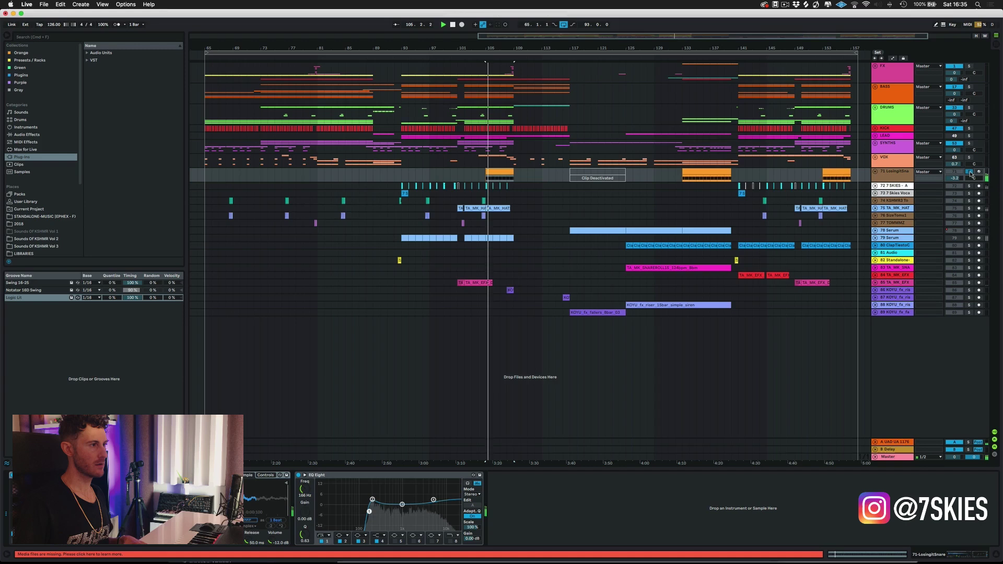
key(space)
click(969, 173)
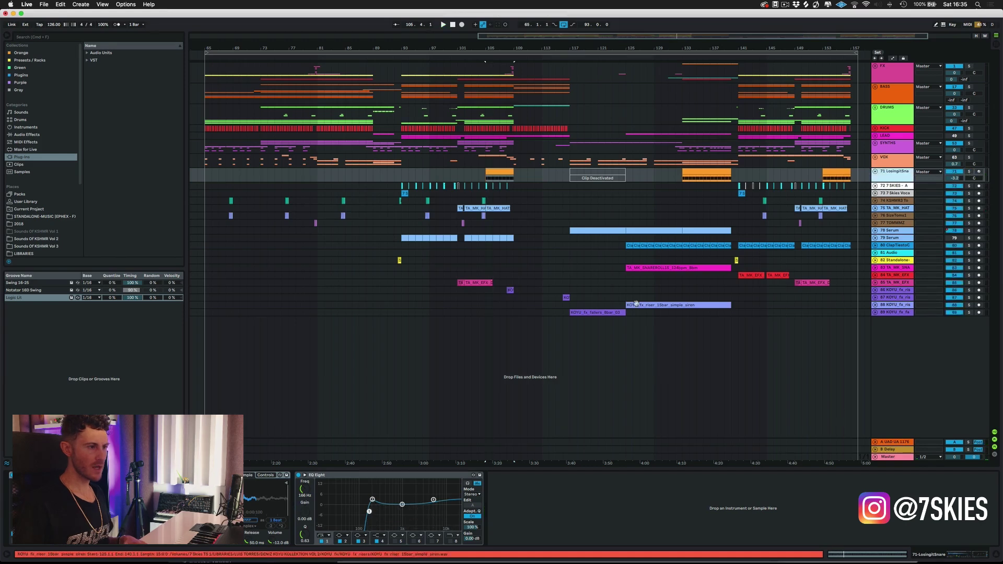
- Colour the TA_MK_SNAREROLL track brown
click(648, 268)
right_click(895, 267)
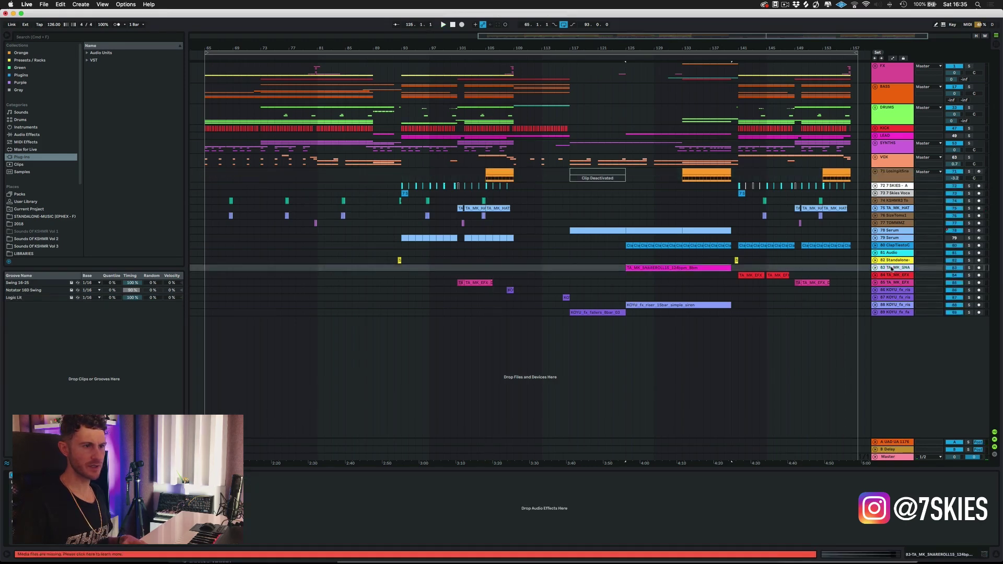
click(910, 364)
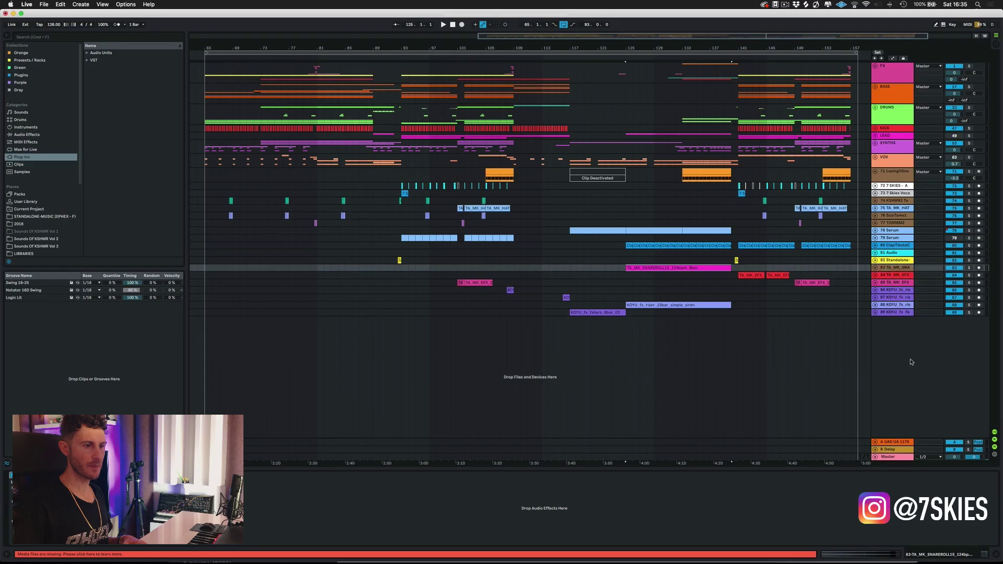
- Audition the unfolded TA_MK_SNAREROLL track in solo from bar 125, turn its solo off, and fold the track
click(875, 268)
click(663, 268)
click(968, 268)
key(space)
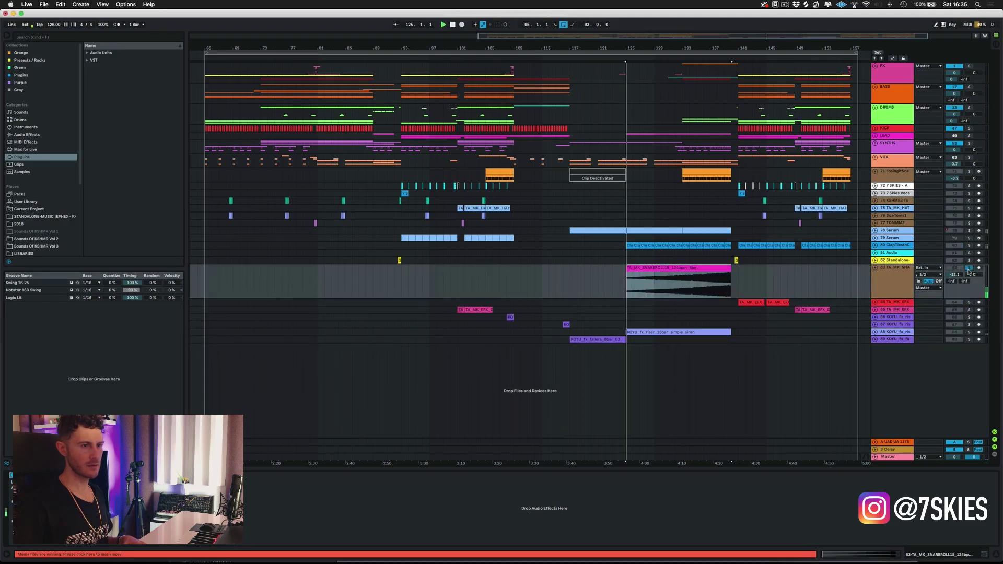
key(space)
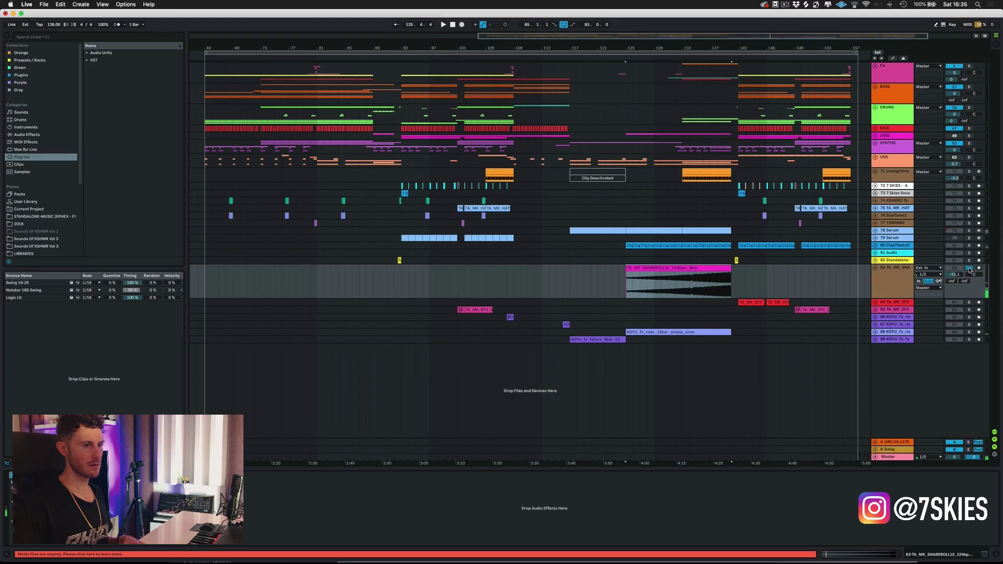
click(969, 268)
click(897, 266)
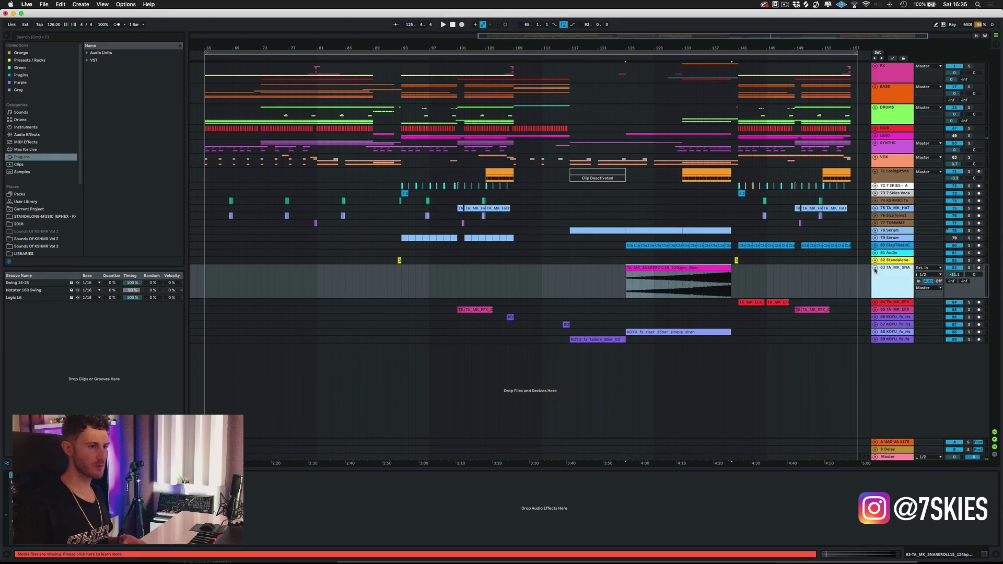
click(875, 269)
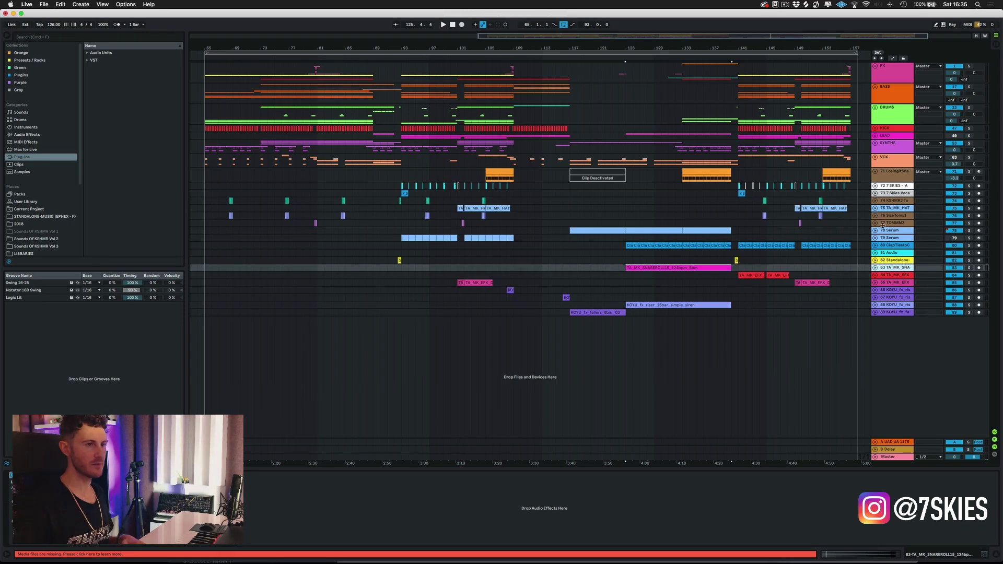
- Group the brown LosingItSnare, KSHMR Tom Kit, SizeToms1, TOMMMZ and TA_MK_SNAREROLL tracks together
click(892, 223)
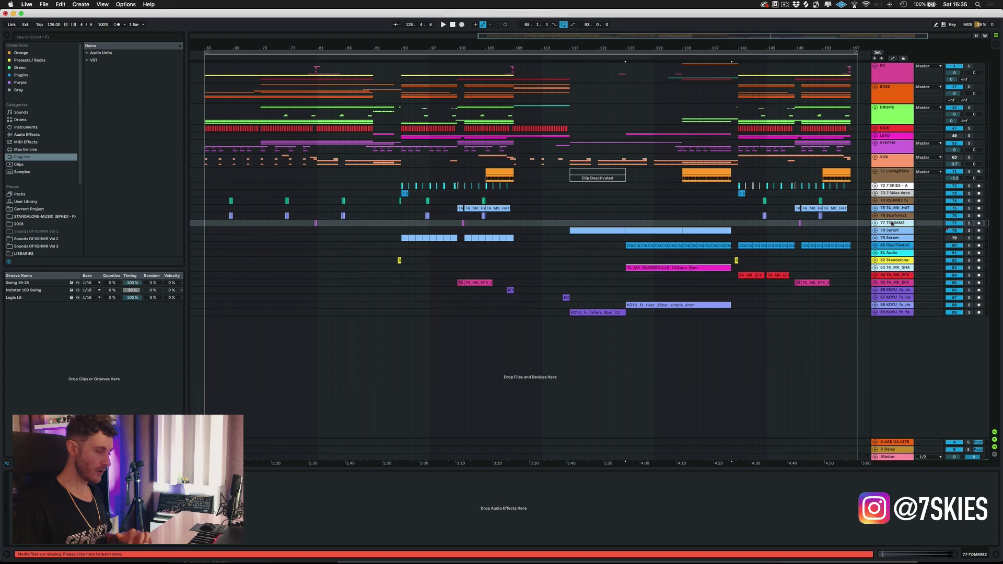
click(811, 266)
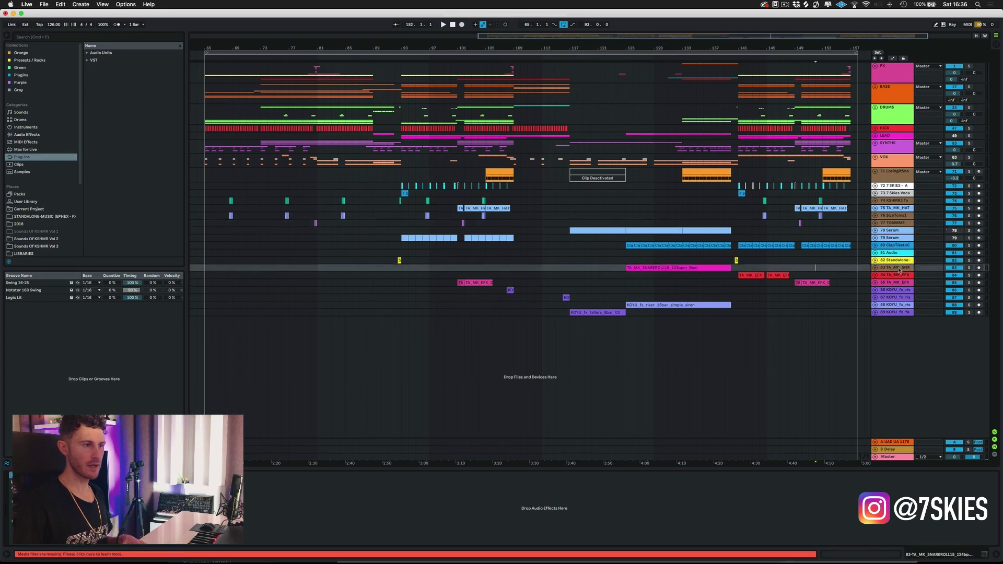
click(894, 223)
click(894, 215)
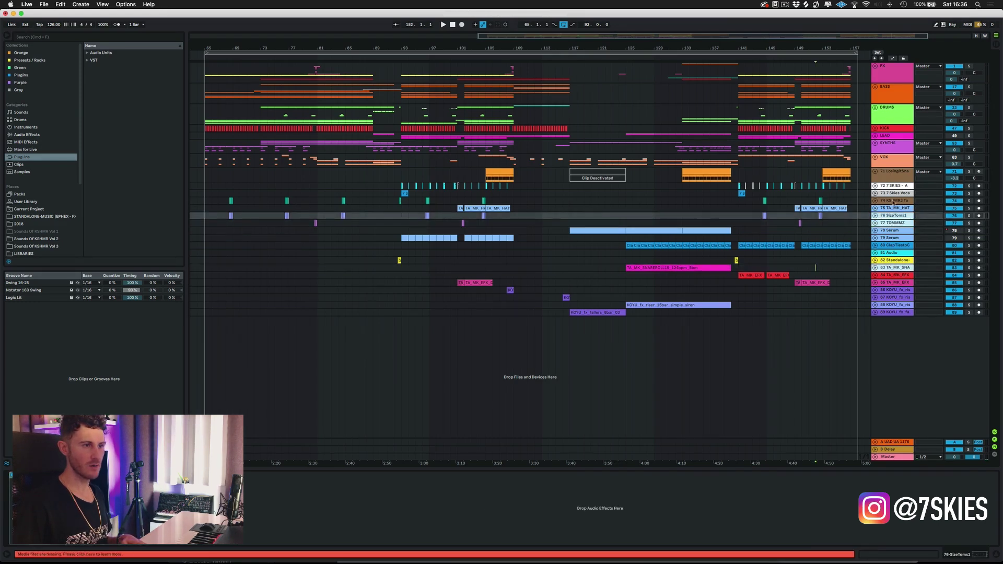
click(893, 201)
click(891, 175)
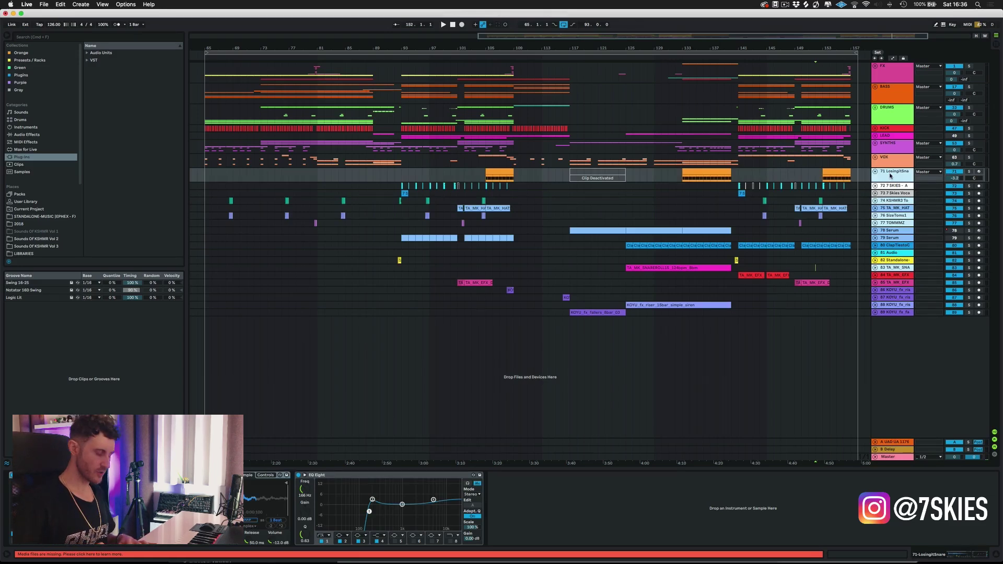
key(super+g)
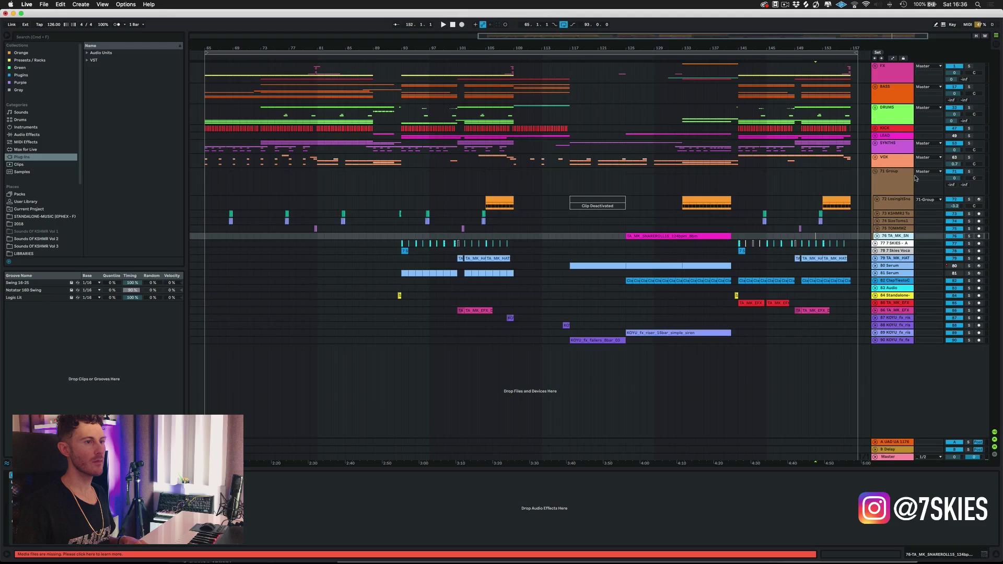
- Rename the brown group FILLS & SNARES and fold it
click(971, 176)
key(super+r)
text(S)
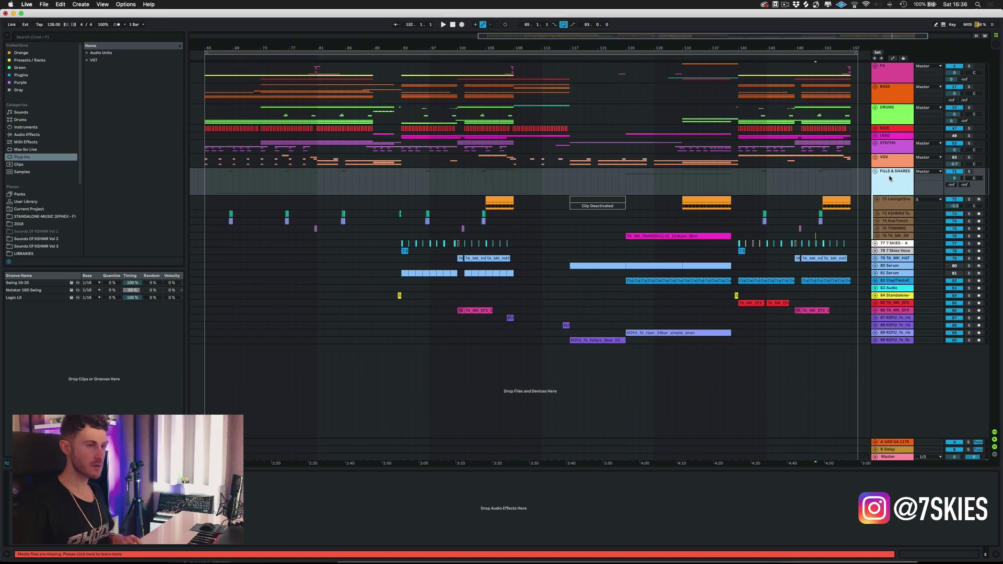
text( & SNARES)
key(Return)
click(874, 172)
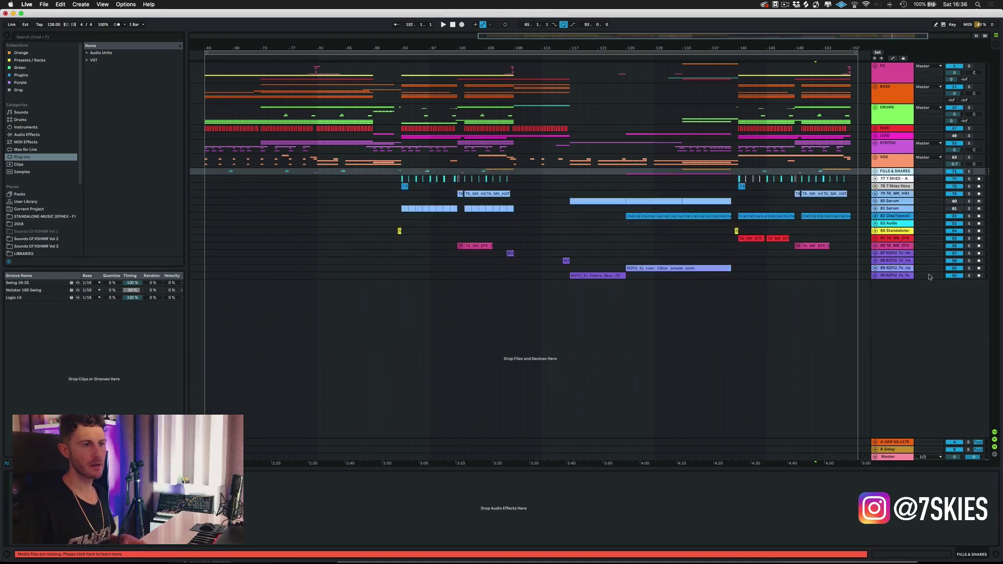
- Unfold the FILLS & SNARES group and assign its track colour to its grouped tracks and clips
click(875, 172)
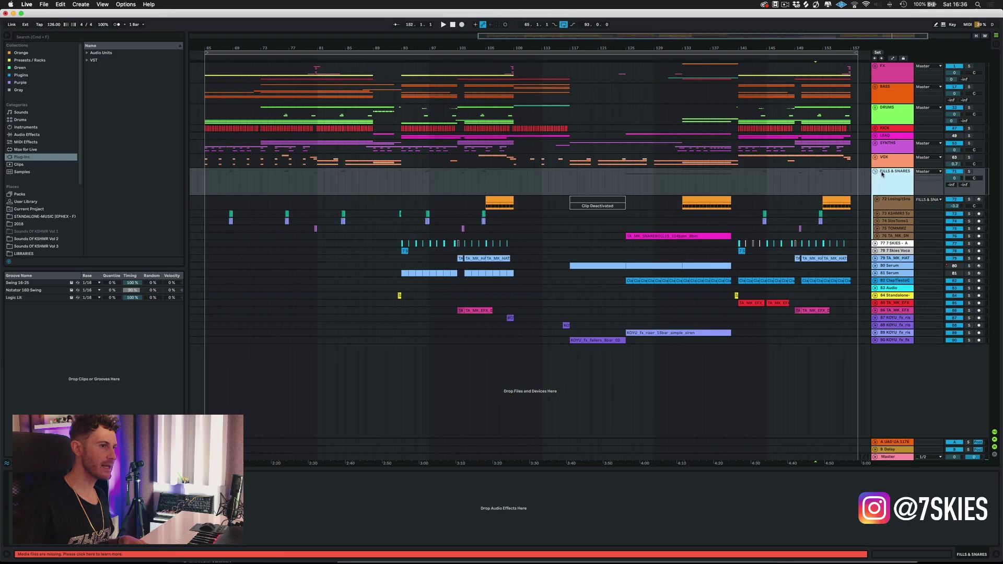
right_click(886, 174)
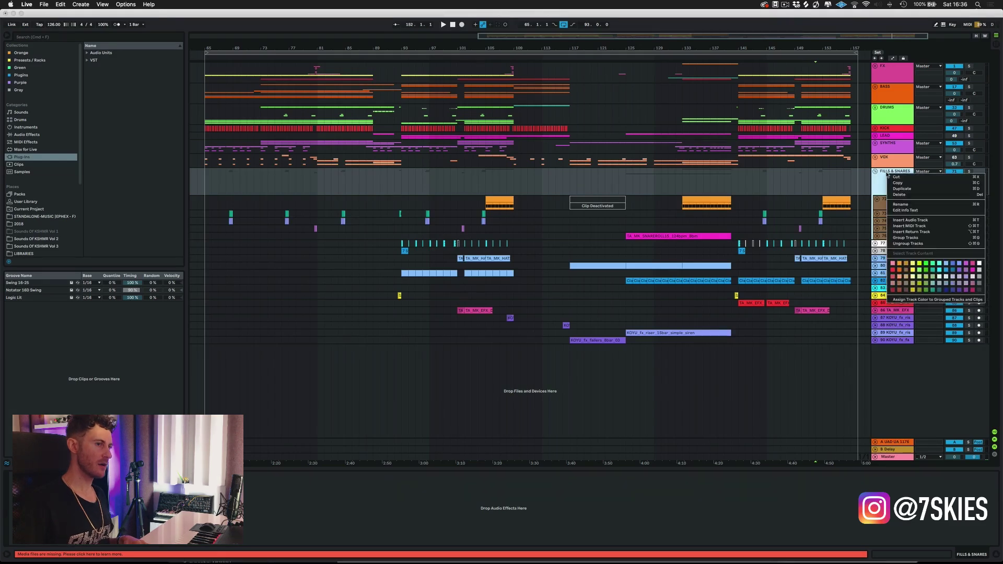
click(915, 300)
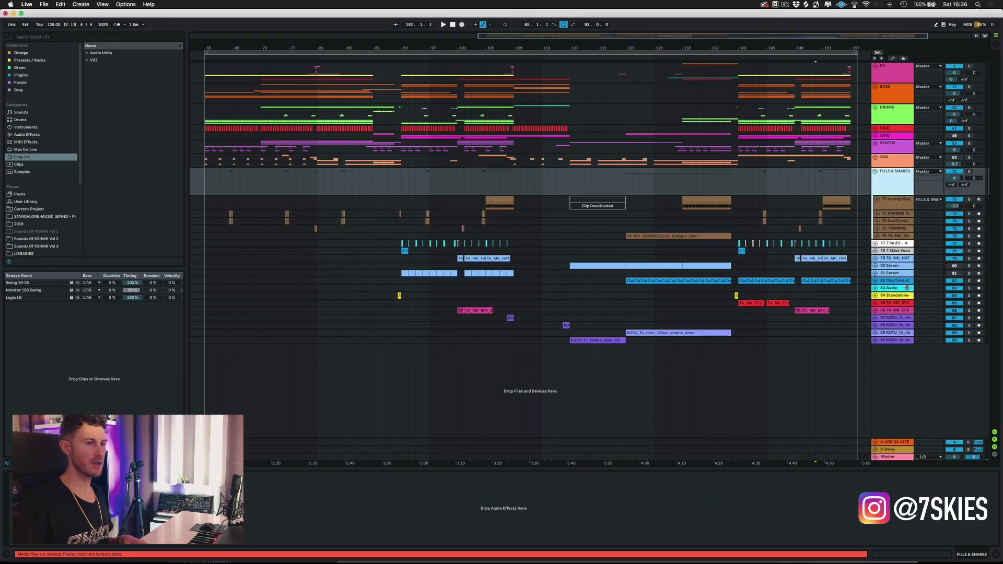
- Delete the deactivated clip at bar 117 on the LosingItSnare track and fold the FILLS & SNARES group
click(606, 201)
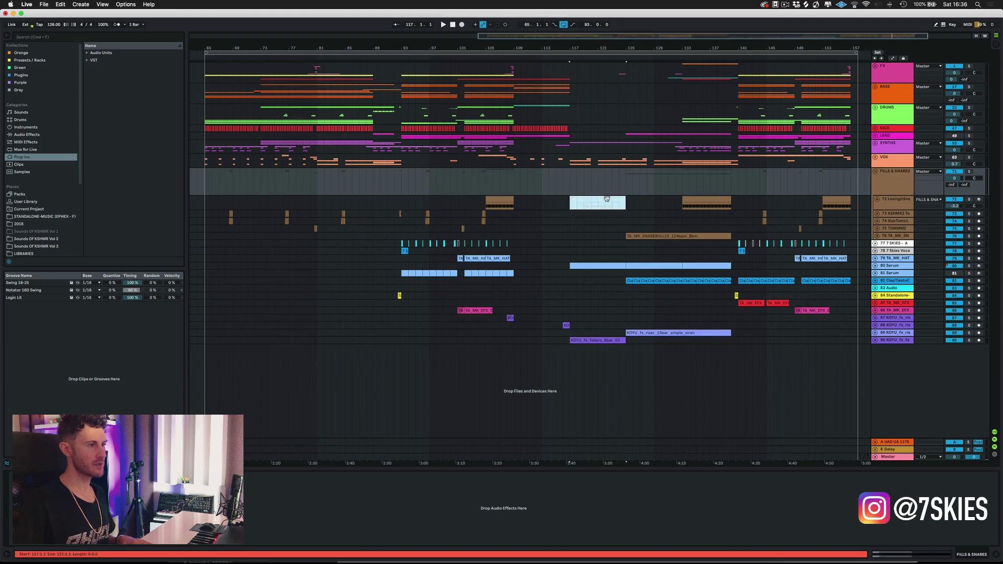
drag(513, 48, 614, 46)
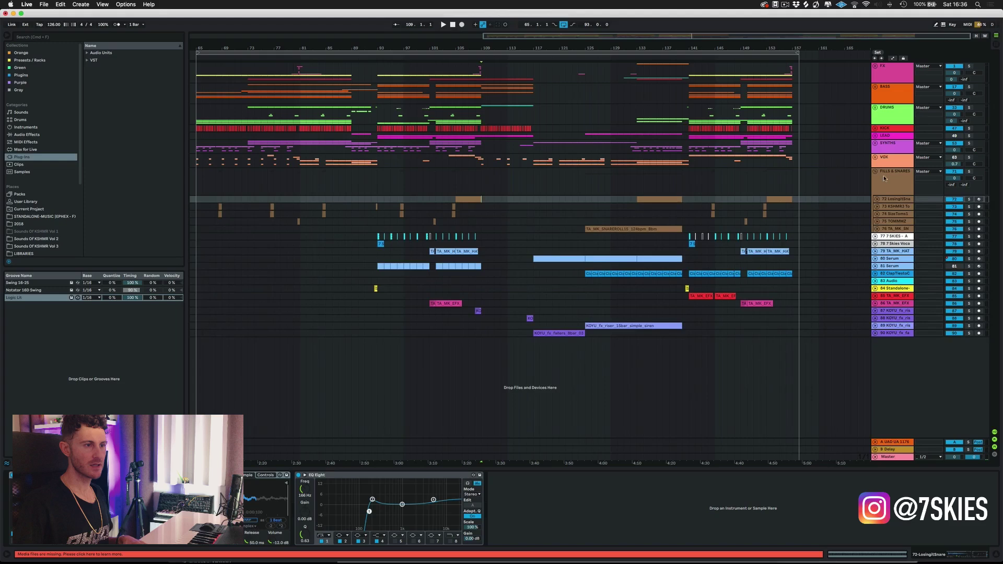
click(877, 175)
click(874, 172)
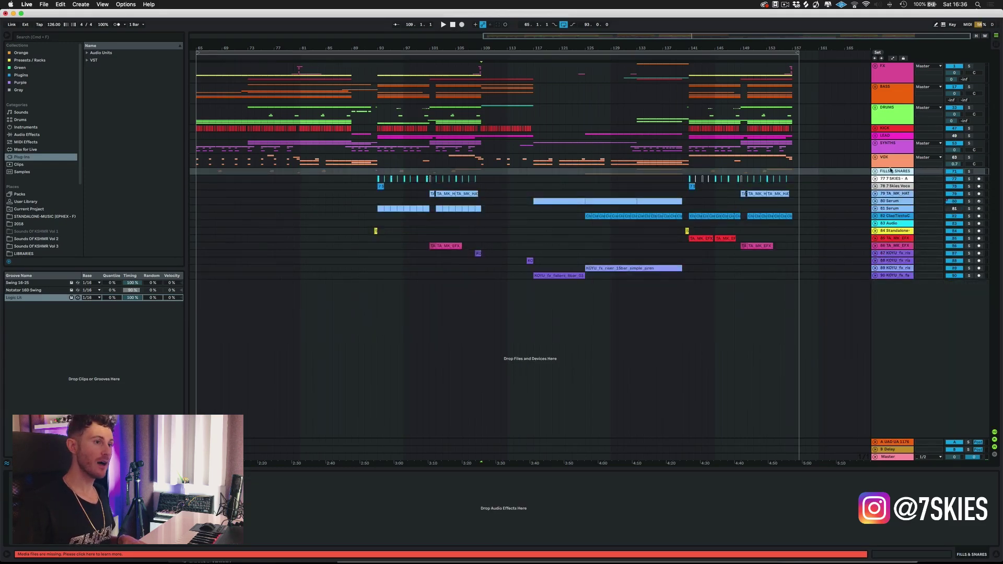
- Mute the FILLS & SNARES group and leave it folded
click(875, 170)
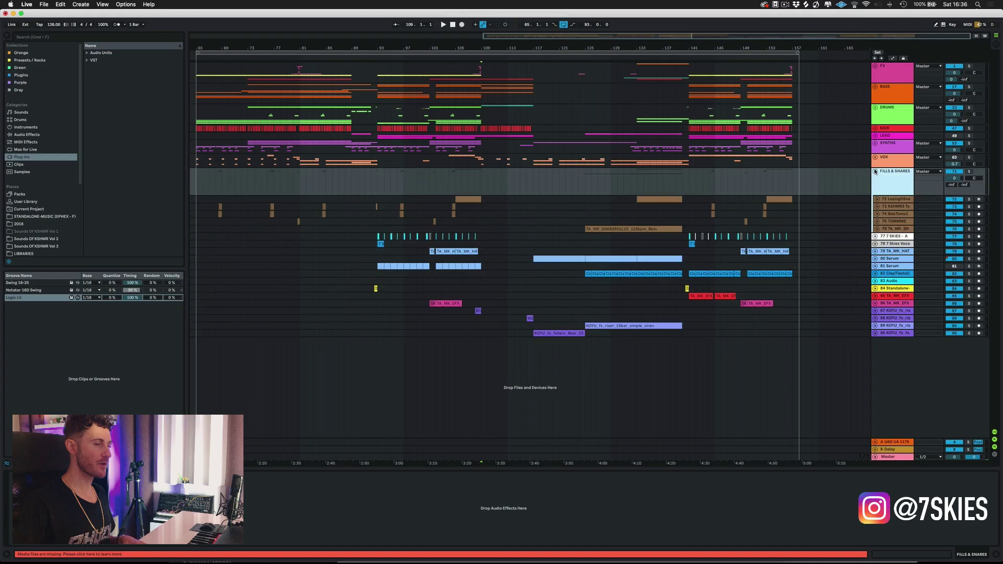
click(954, 171)
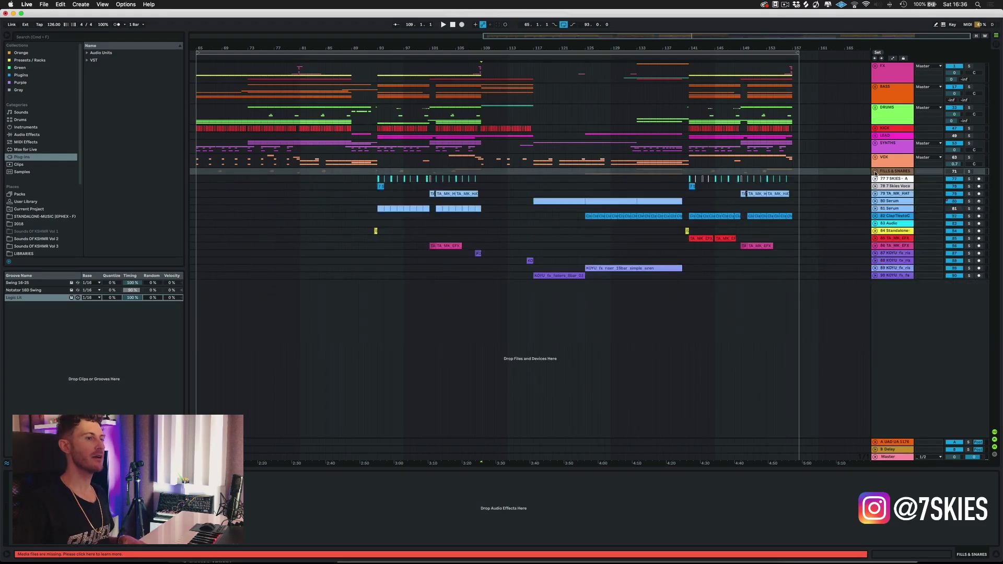
click(875, 173)
click(887, 172)
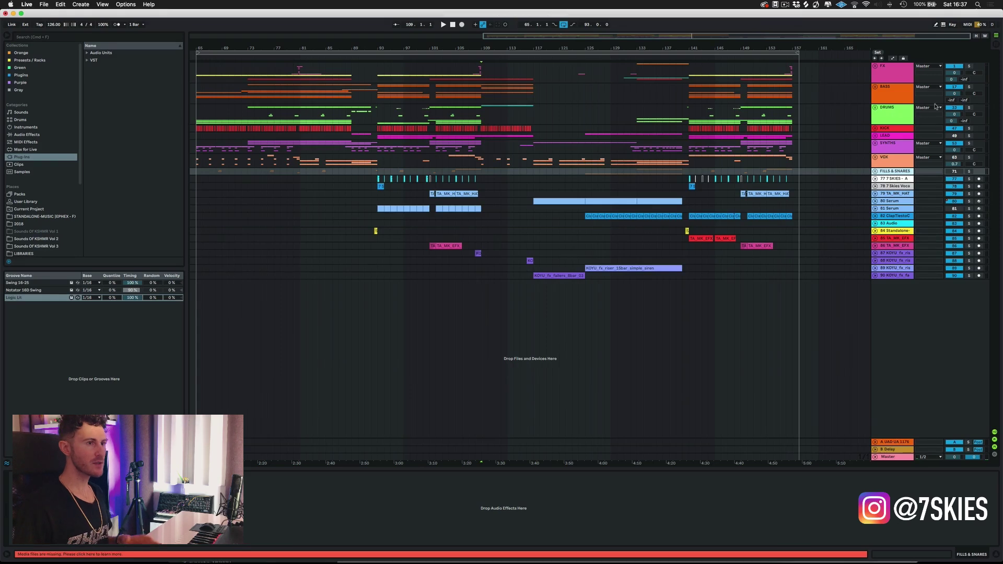
- Mute the DRUMS group, play the arrangement from bar 93, and stop playback
click(932, 122)
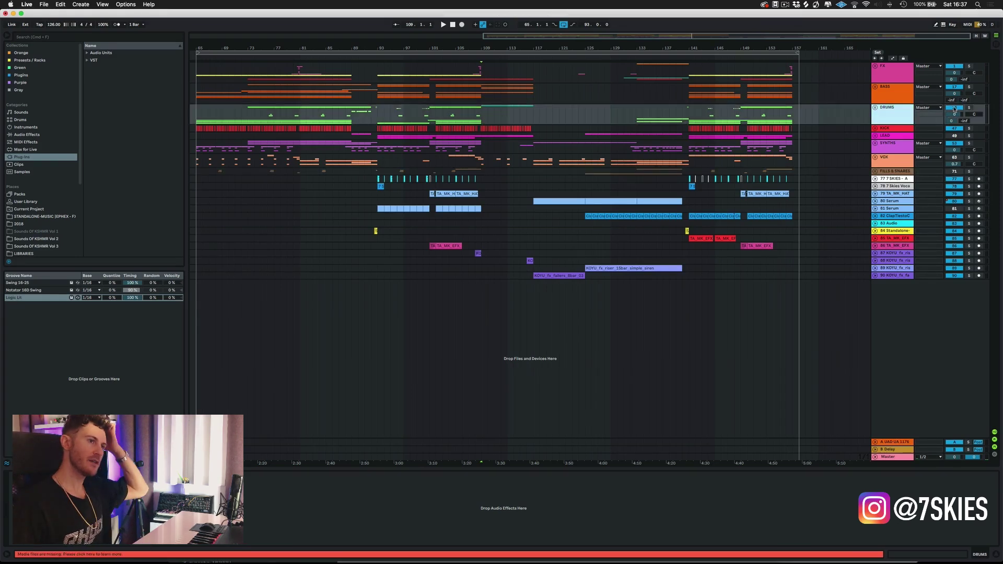
click(953, 108)
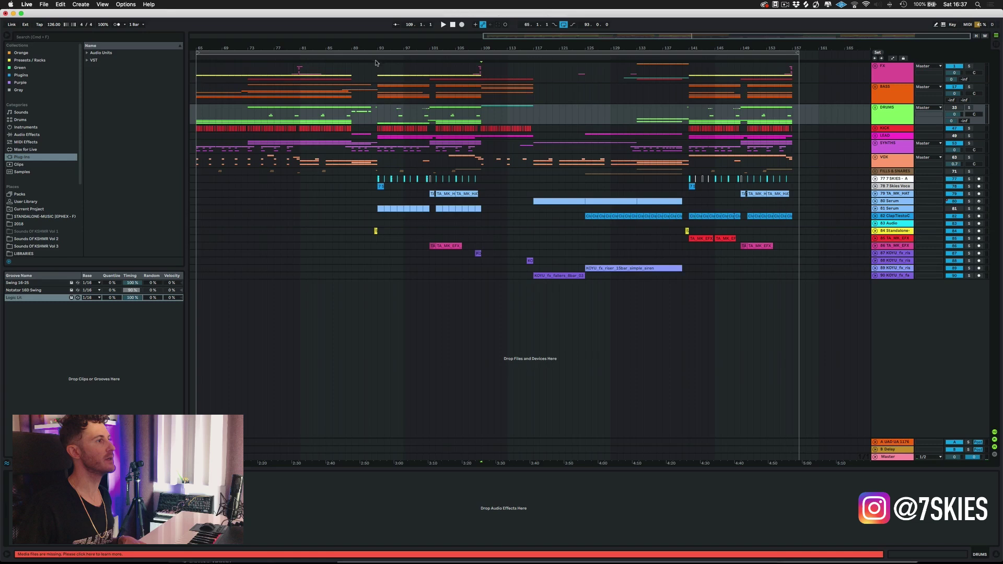
drag(383, 50, 388, 86)
click(374, 168)
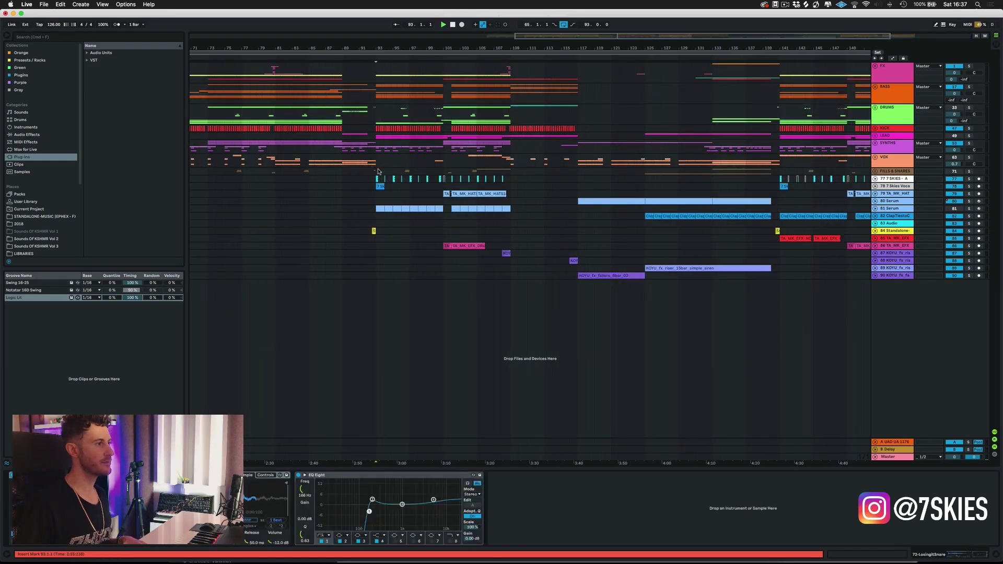
key(space)
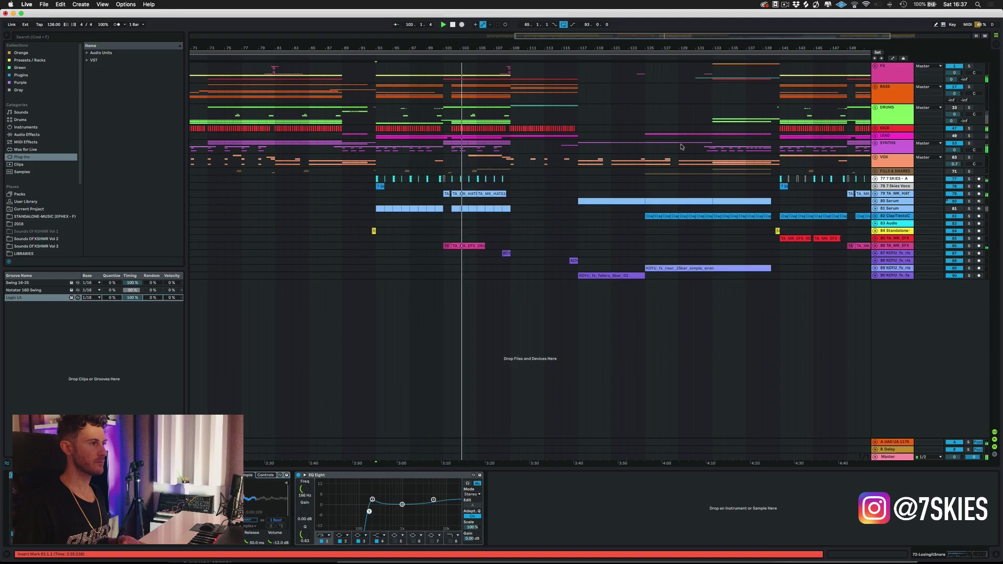
key(space)
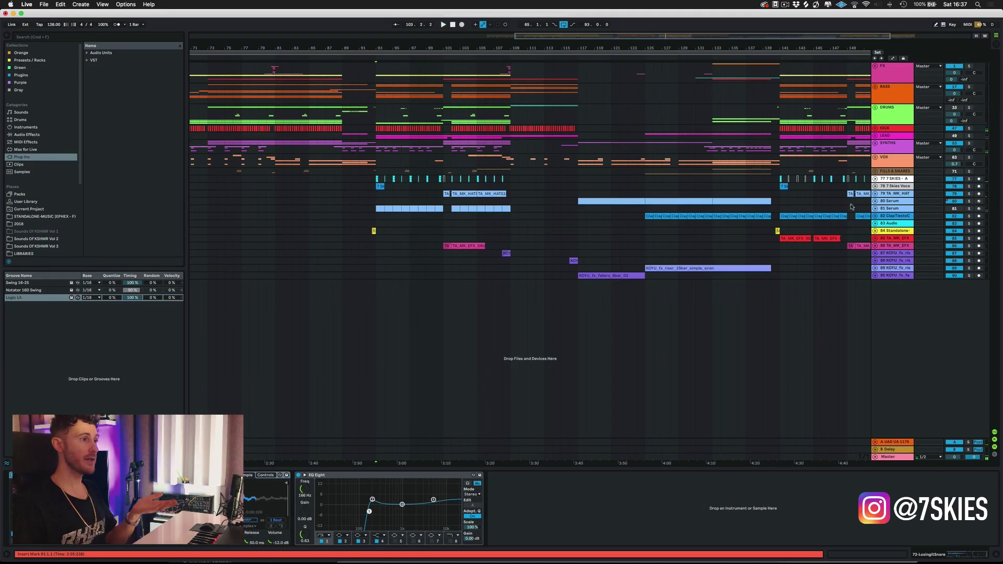
- Unfold the TA_MK_HATS18 track and audition its clips in solo from about bar 101
click(899, 195)
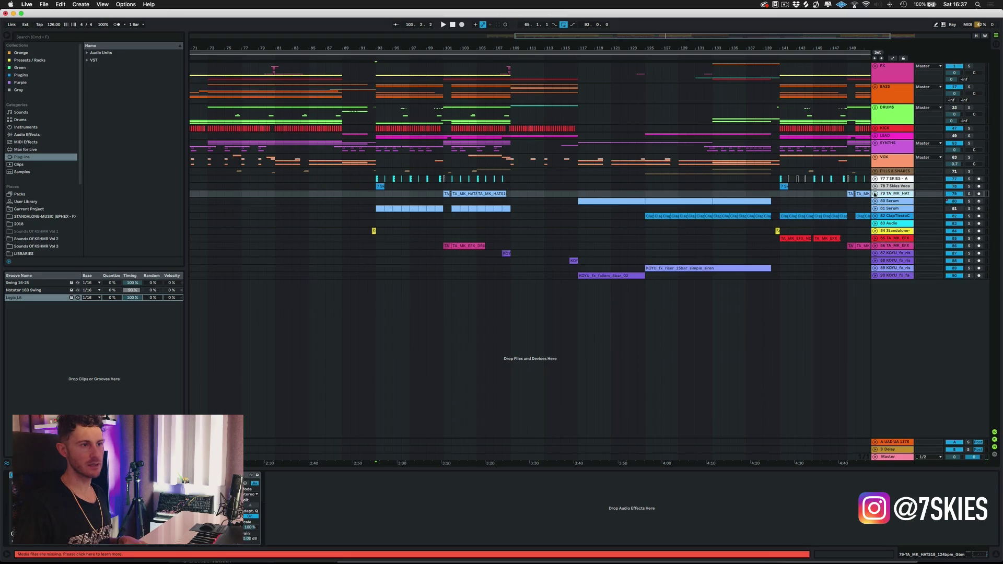
click(874, 194)
drag(455, 48, 456, 47)
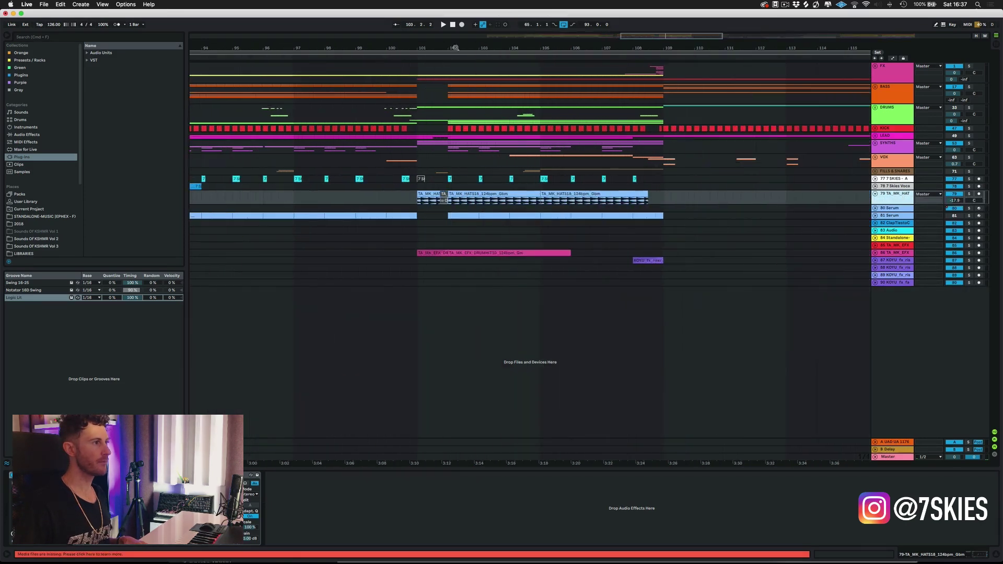
click(969, 194)
key(space)
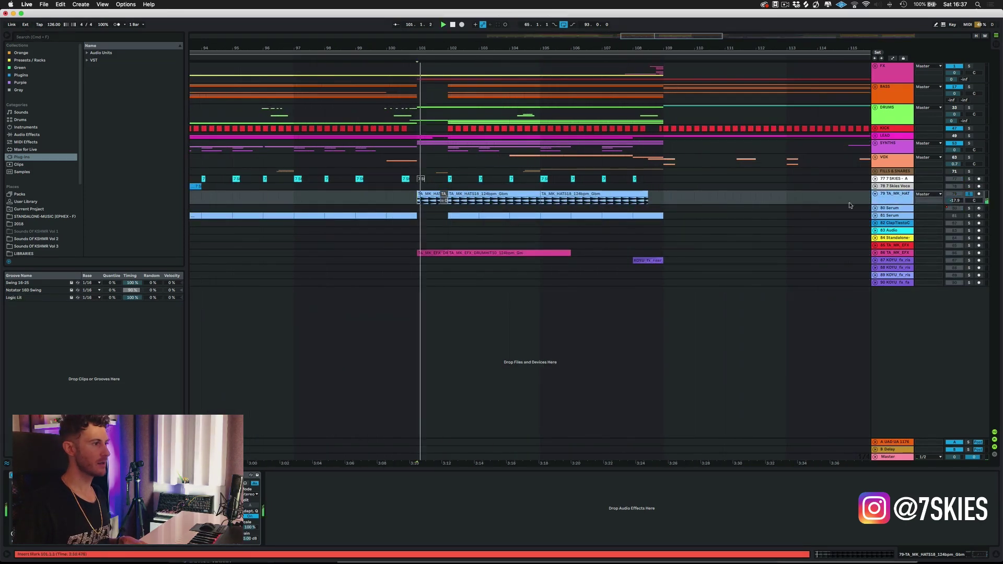
click(969, 193)
- Move the TA_MK_HATS18 track into the DRUMS group
click(911, 198)
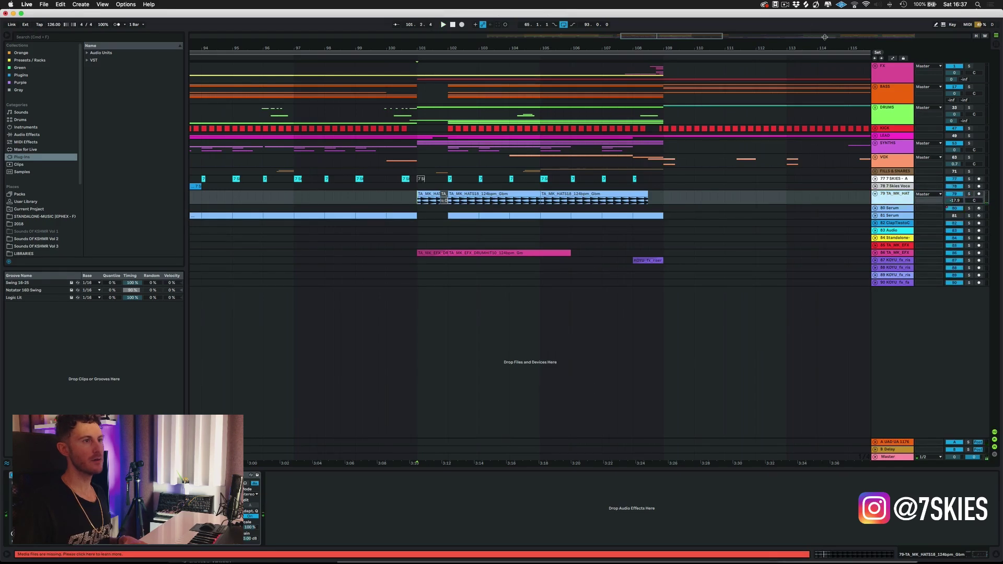
drag(817, 49, 817, 33)
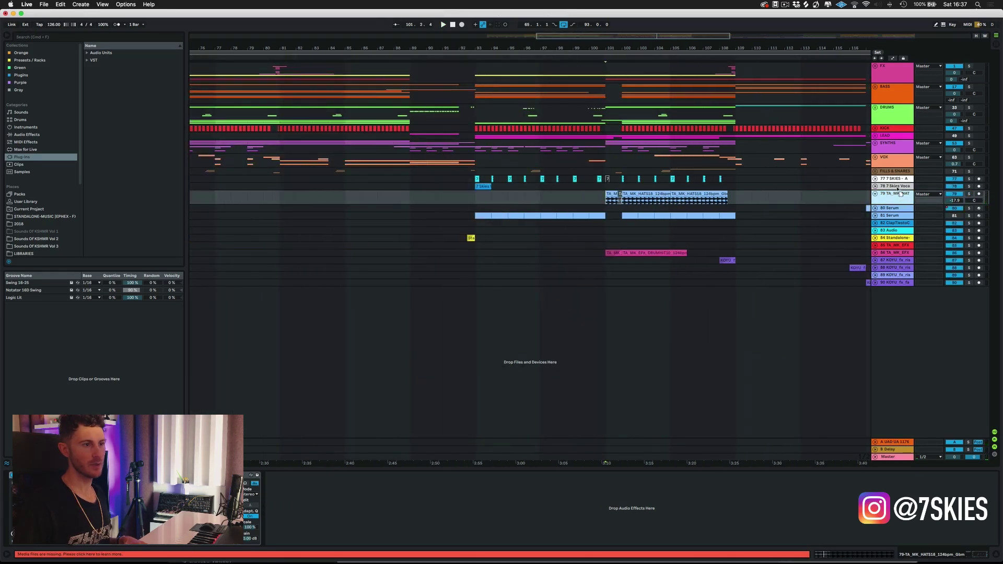
drag(899, 193, 888, 118)
- Play the full arrangement from about bar 108 and stop playback shortly after bar 109
drag(501, 49, 501, 32)
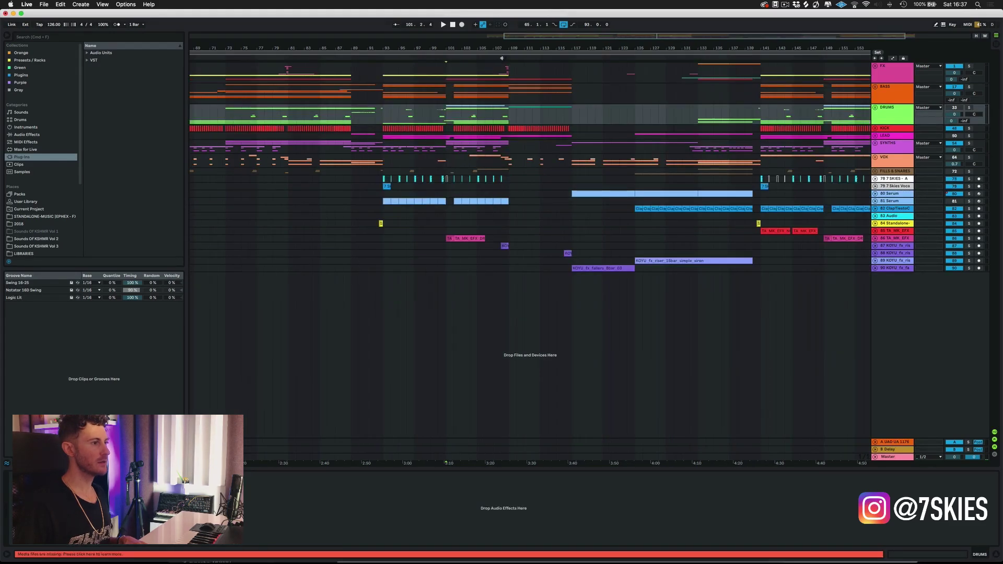
click(502, 58)
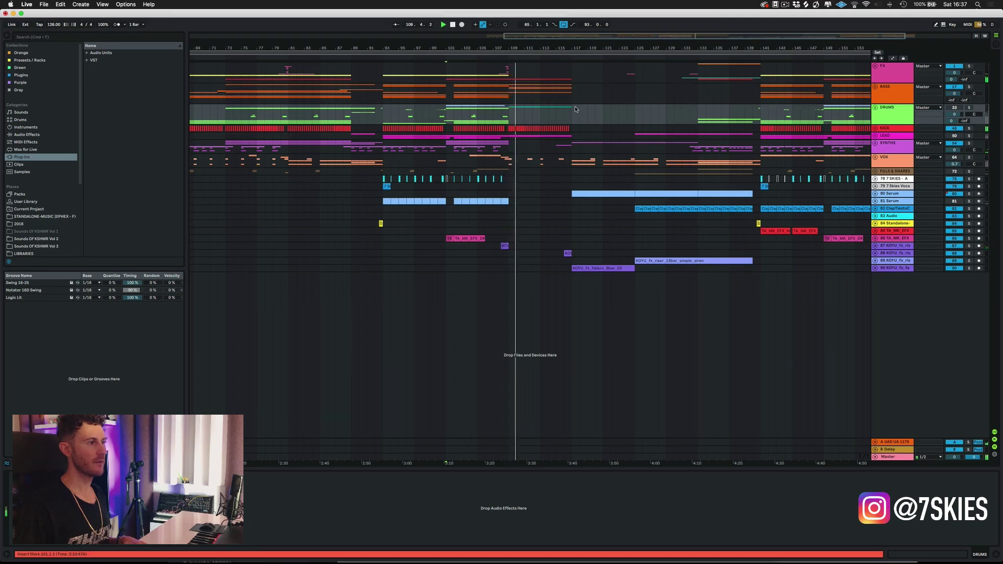
key(space)
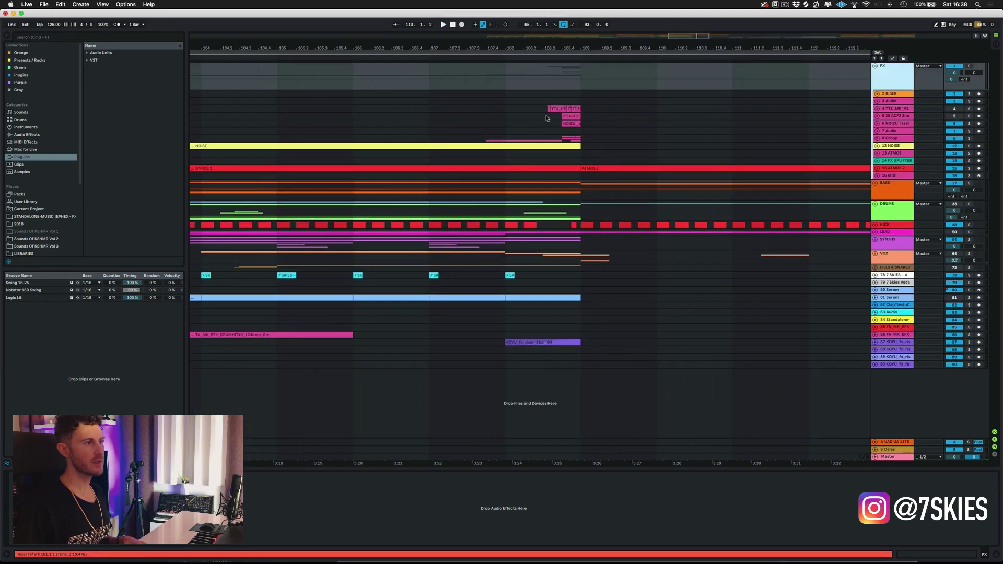
- Audition the NOIZU_laser one-shot track of the unfolded FX group in solo from just before bar 109
click(545, 117)
click(907, 73)
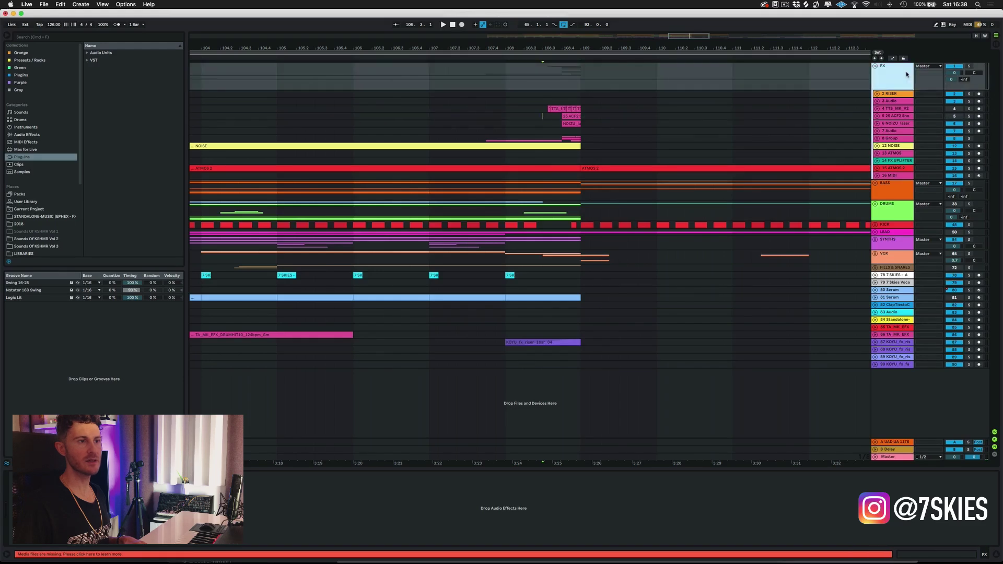
click(553, 125)
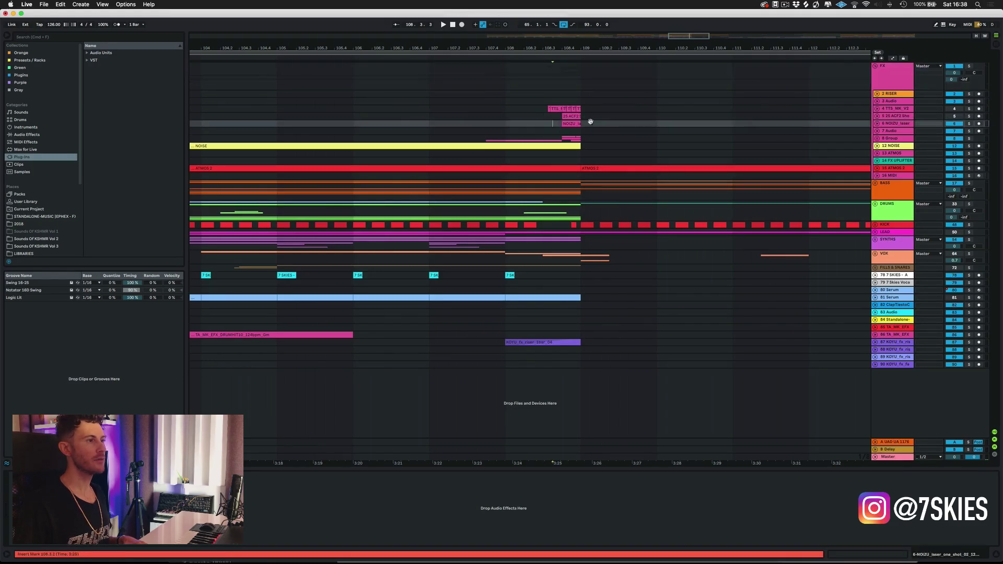
key(space)
click(969, 124)
key(space)
key(space)
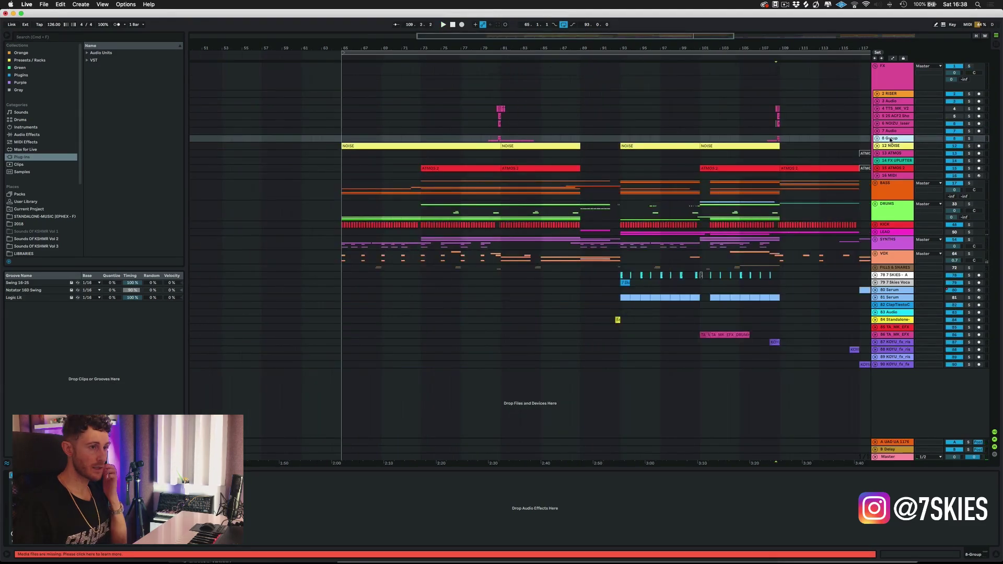
- Move the nested Group track out of the FX group into the FILLS & SNARES group
drag(889, 138, 898, 268)
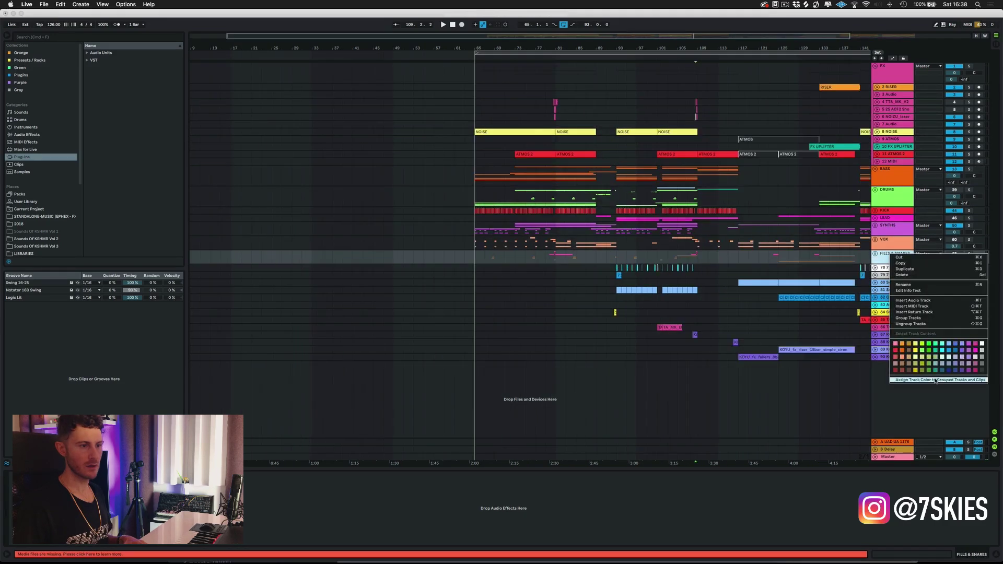
click(934, 381)
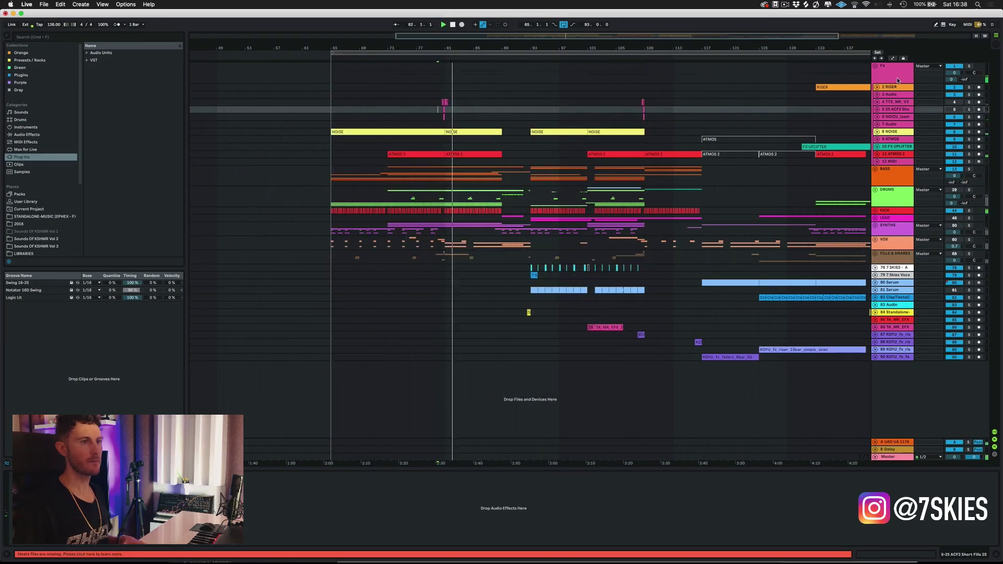
- Recolour the FX group grey and assign that colour to its grouped tracks and clips
click(896, 79)
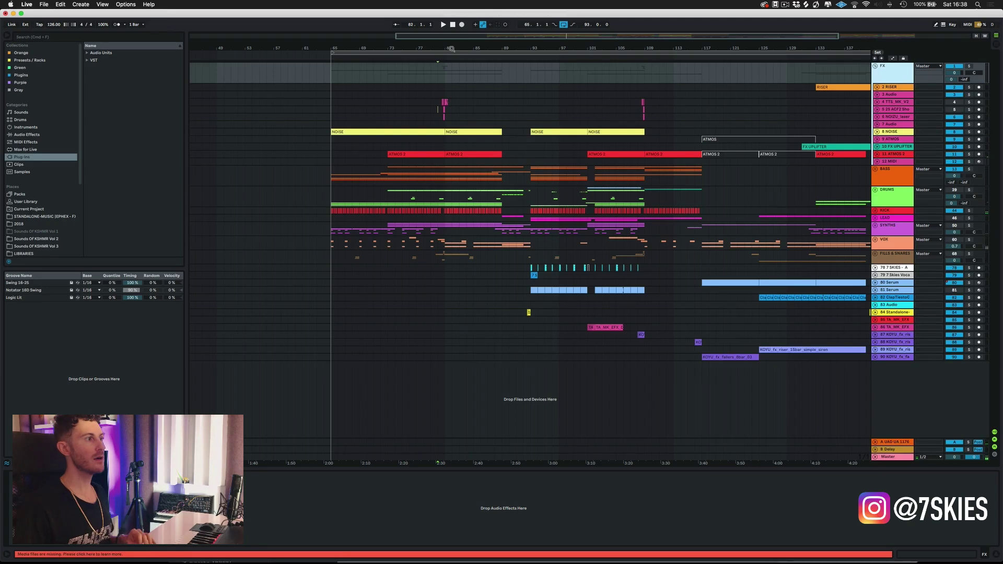
key(plus)
key(plus)
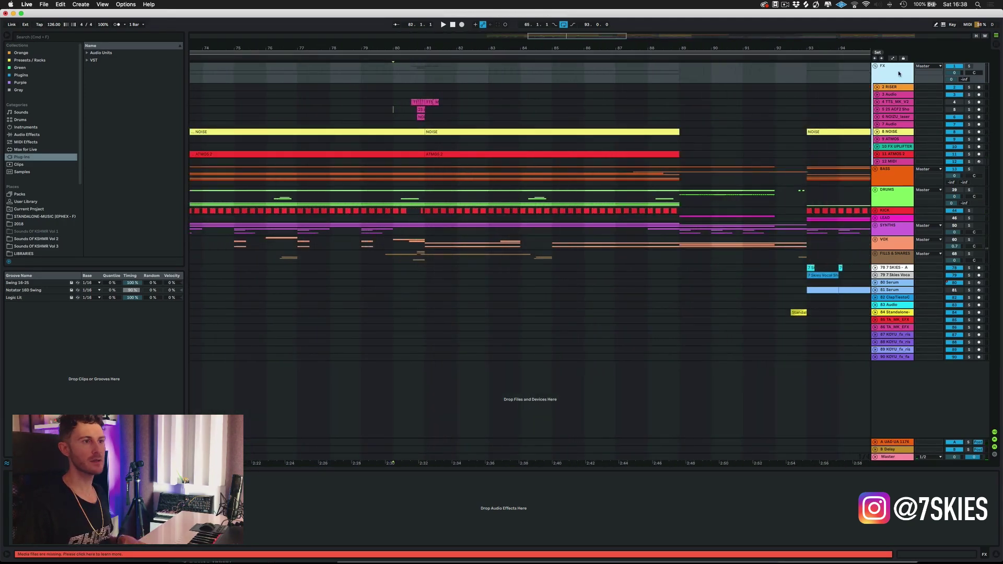
right_click(897, 74)
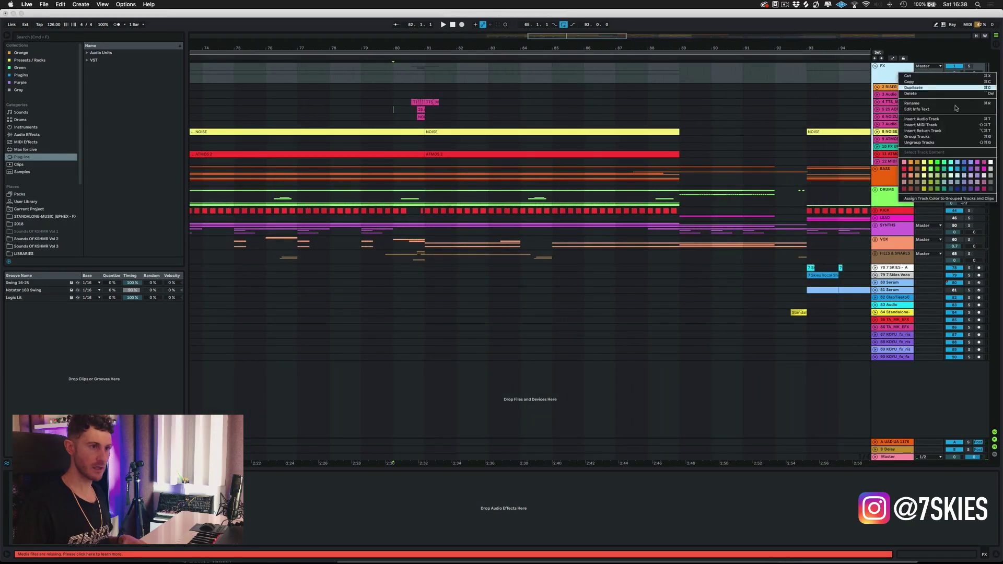
click(991, 178)
right_click(903, 72)
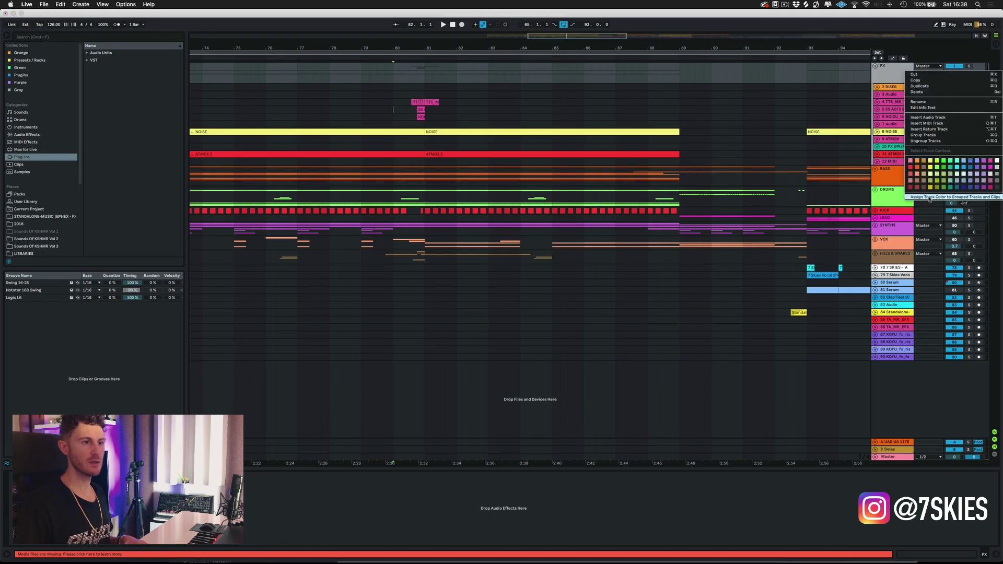
click(953, 199)
- Rename the FX group as TONAL FX and fold it
key(minus)
key(minus)
key(super+r)
text(T)
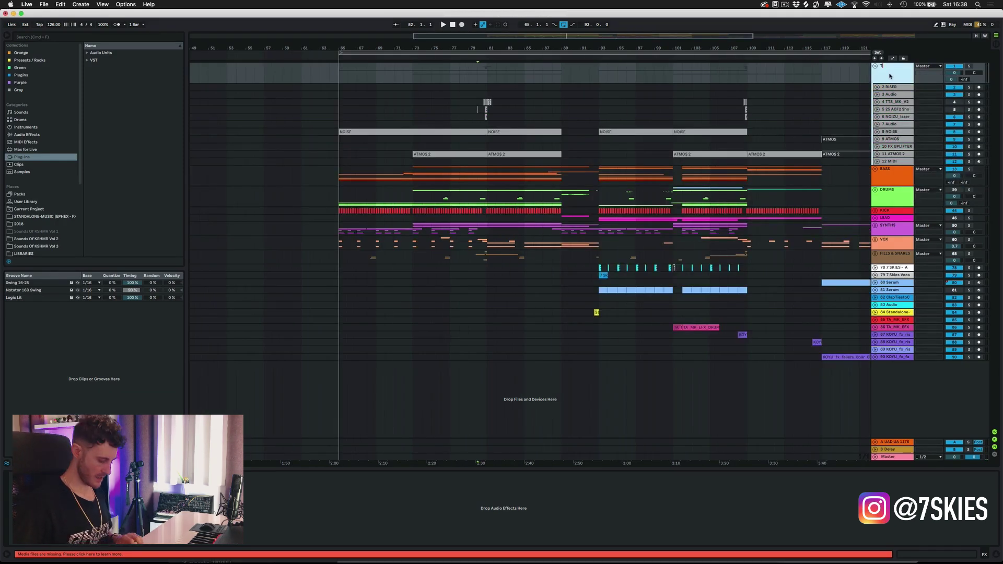
text(ONAL FX)
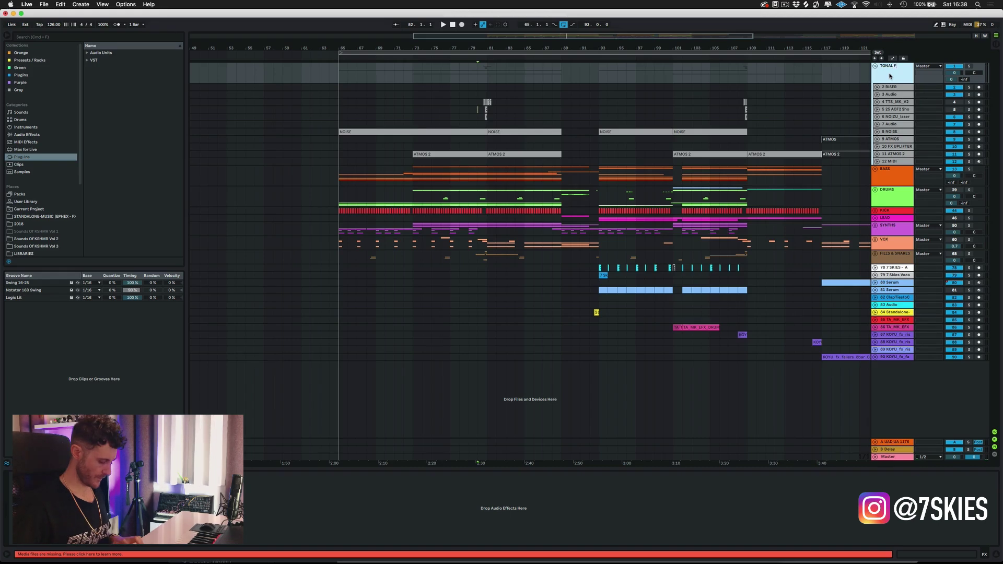
key(Return)
click(875, 66)
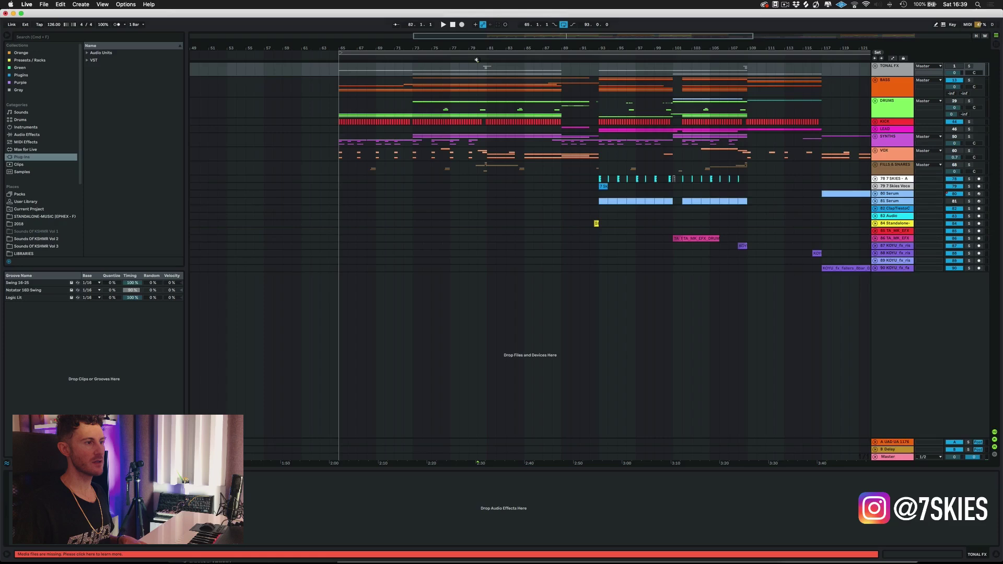
- Play the arrangement from about bar 91 to hear the Standalone-Music clip just before bar 93
click(577, 57)
drag(593, 51, 536, 357)
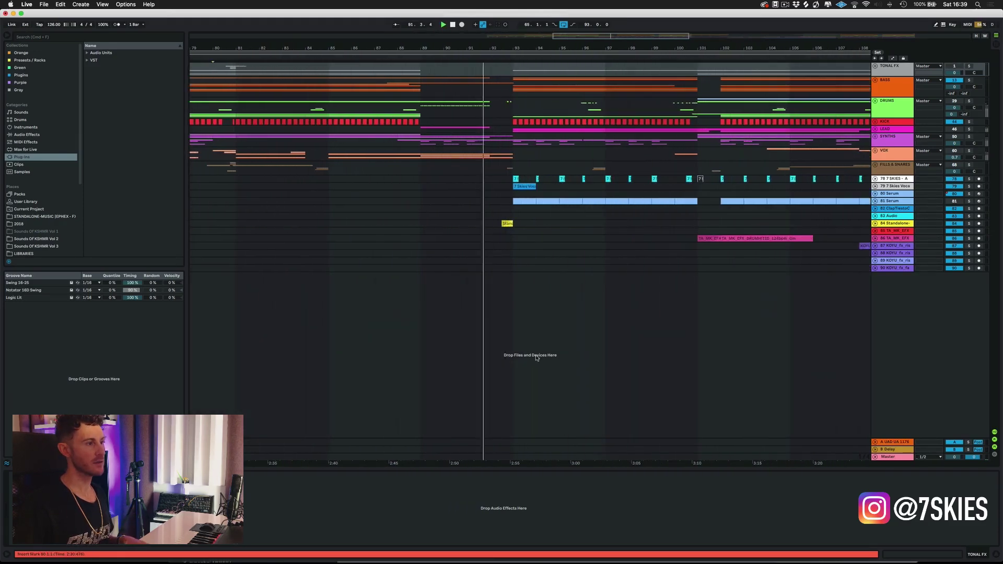
click(507, 223)
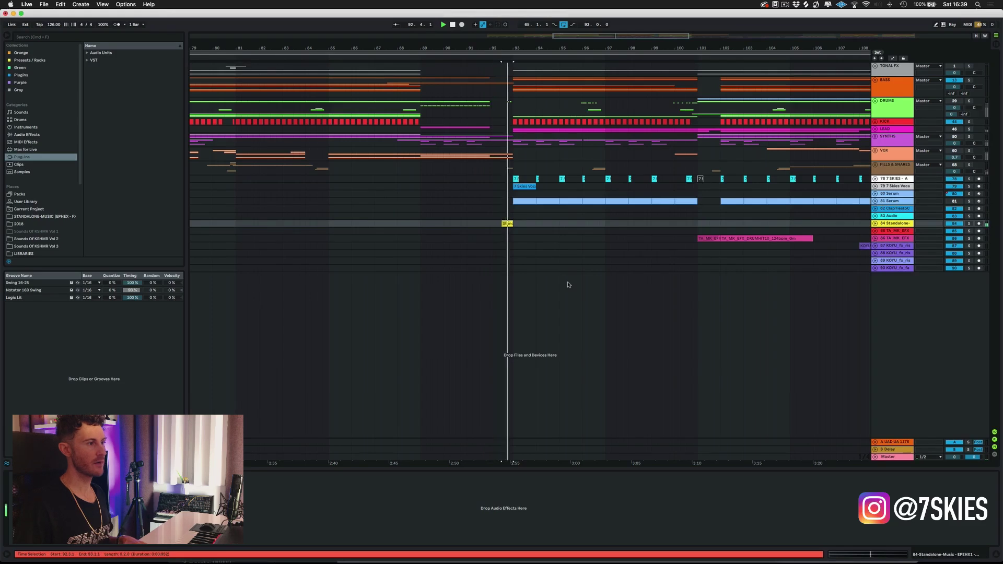
- Move the Standalone-Music track into the TONAL FX group
click(897, 225)
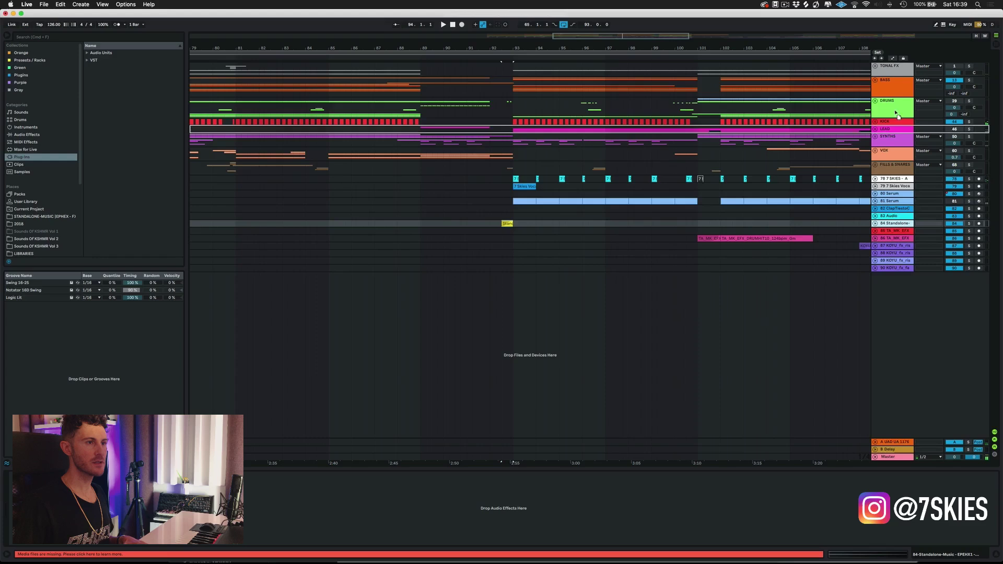
click(893, 73)
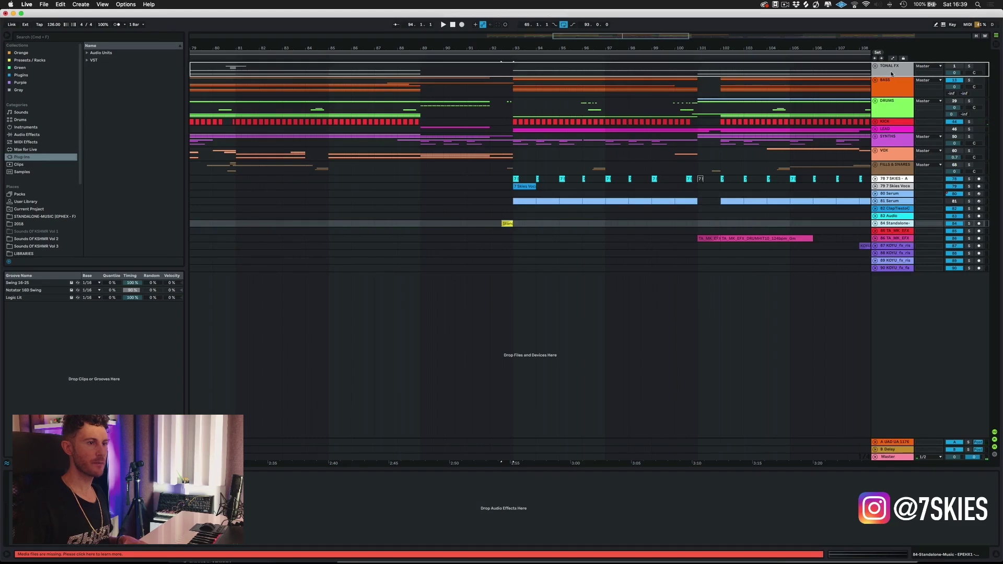
drag(891, 74, 890, 73)
- Audition the 7 Skies Vocal Shout track in solo at bar 93 and move it into the TONAL FX group
click(896, 193)
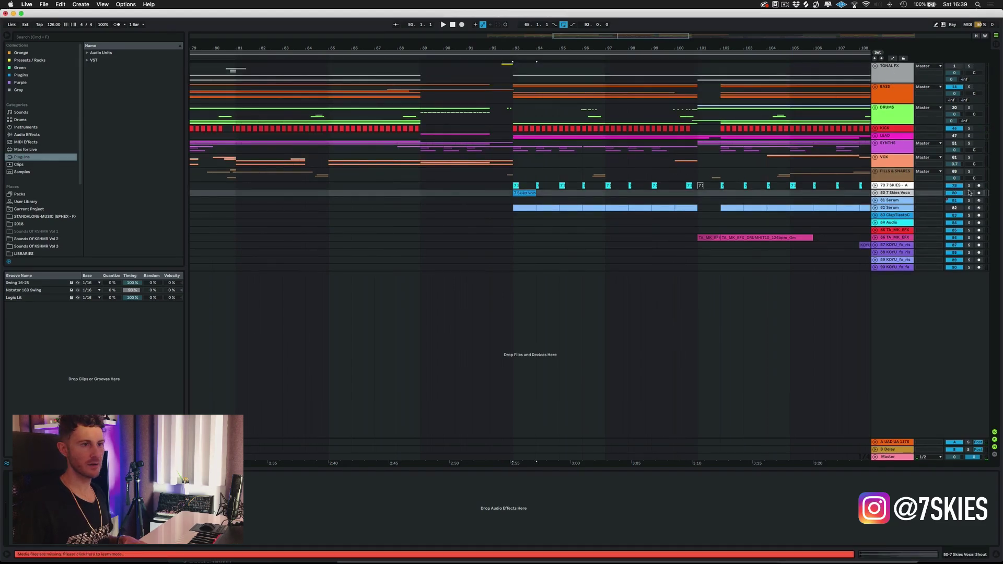
click(970, 194)
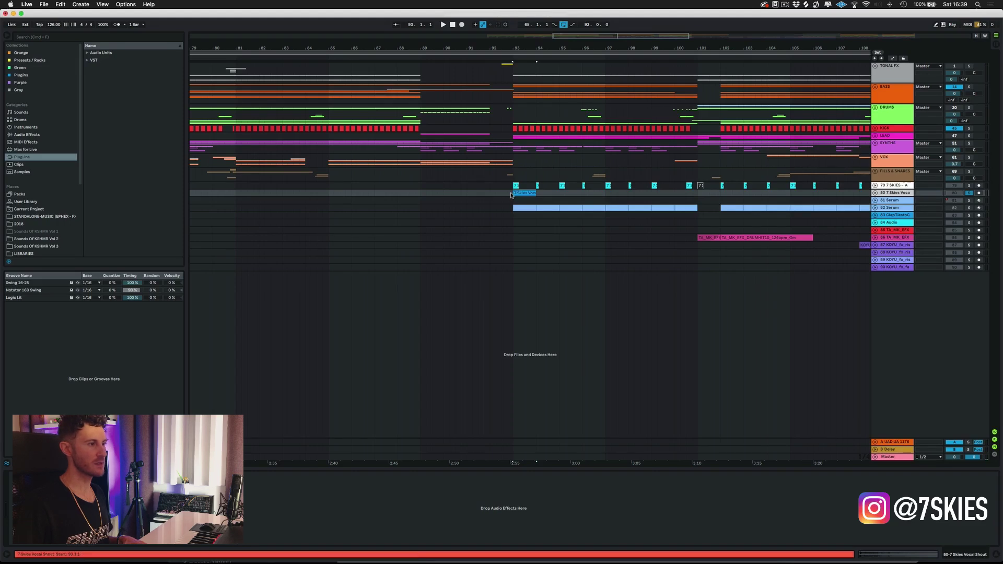
key(space)
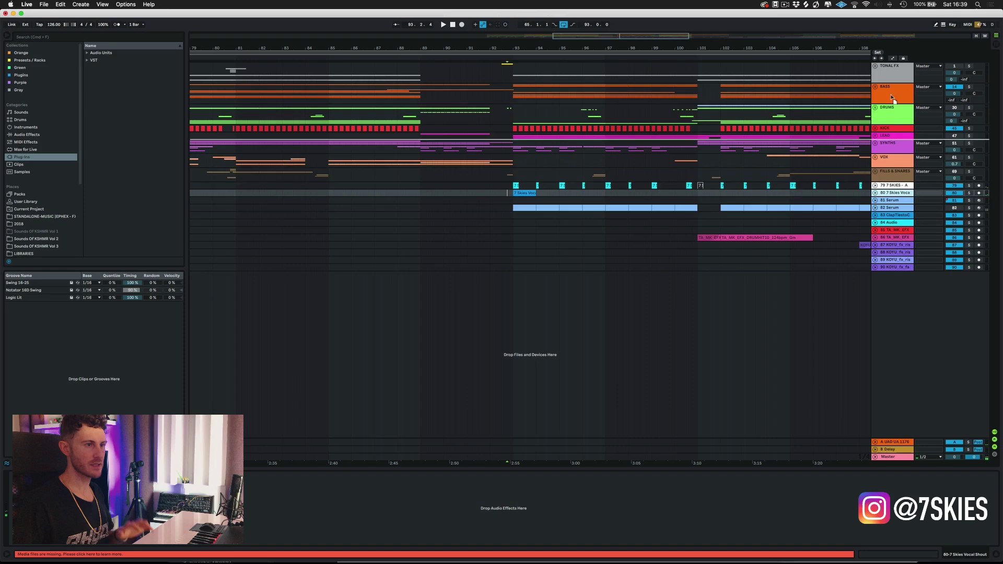
click(895, 80)
- Enlarge the 7 SKIES - AwesomNoise track to check its clips from just before bar 93, then fold it again
drag(792, 49, 673, 26)
drag(535, 185, 715, 188)
key(z)
click(224, 227)
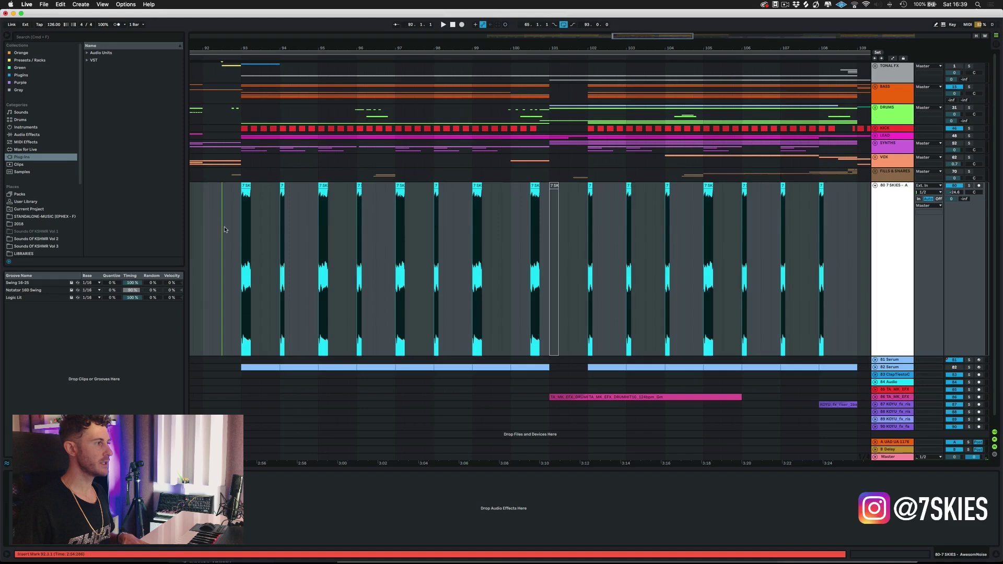
drag(529, 51, 515, 24)
click(875, 187)
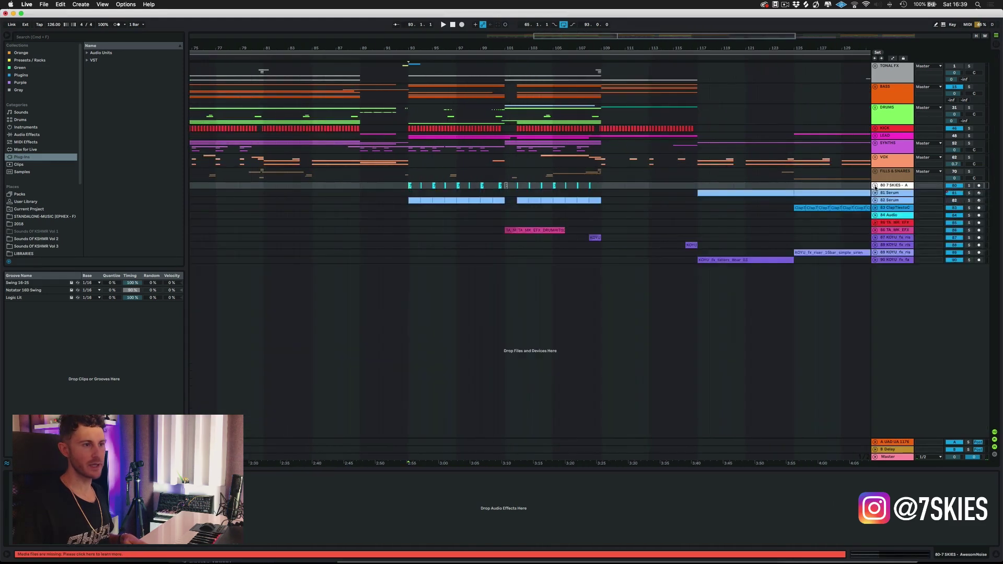
- Unfold the KOYU_fx_fallers_8bar_03 track and audition its clip in solo from bar 117
click(725, 261)
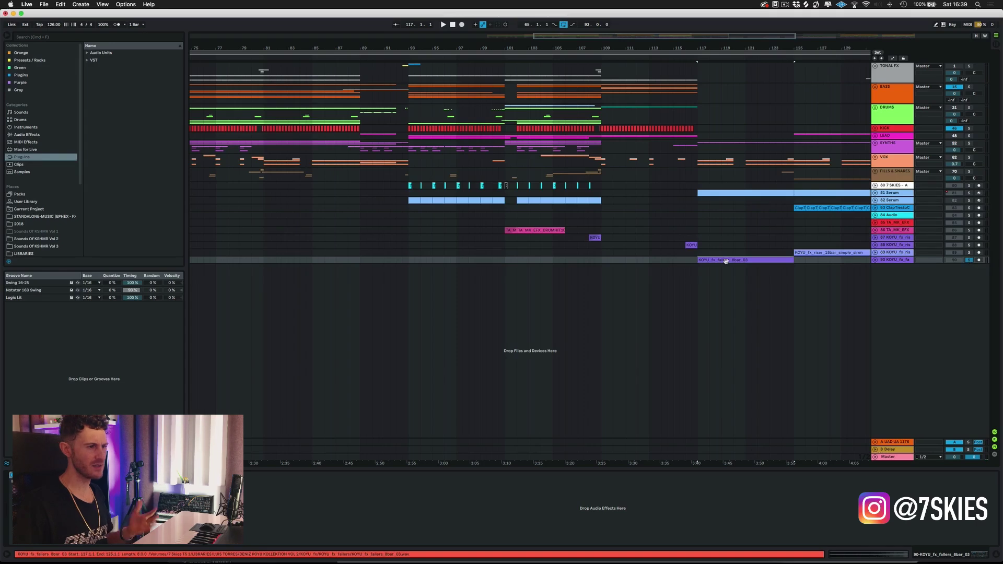
click(875, 260)
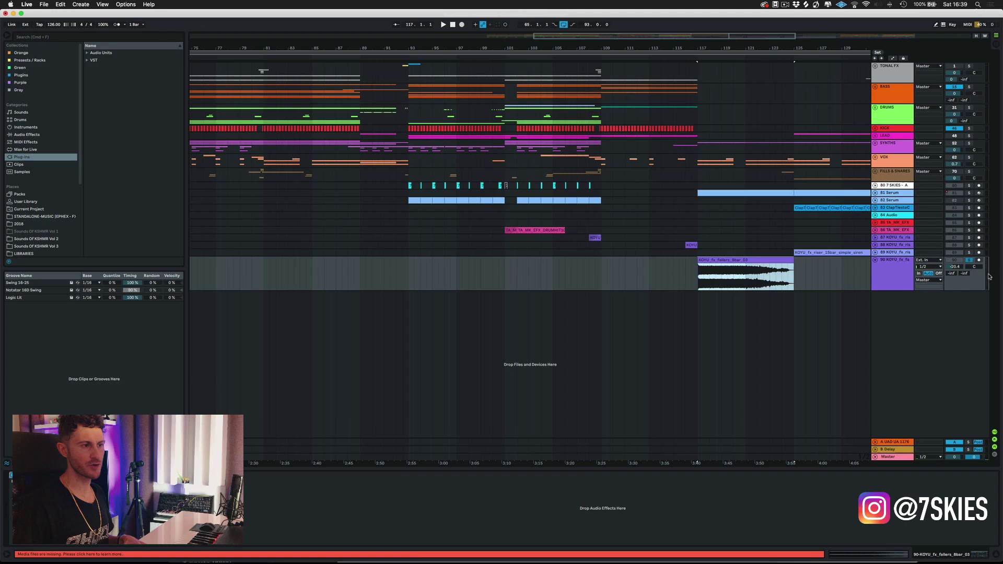
key(space)
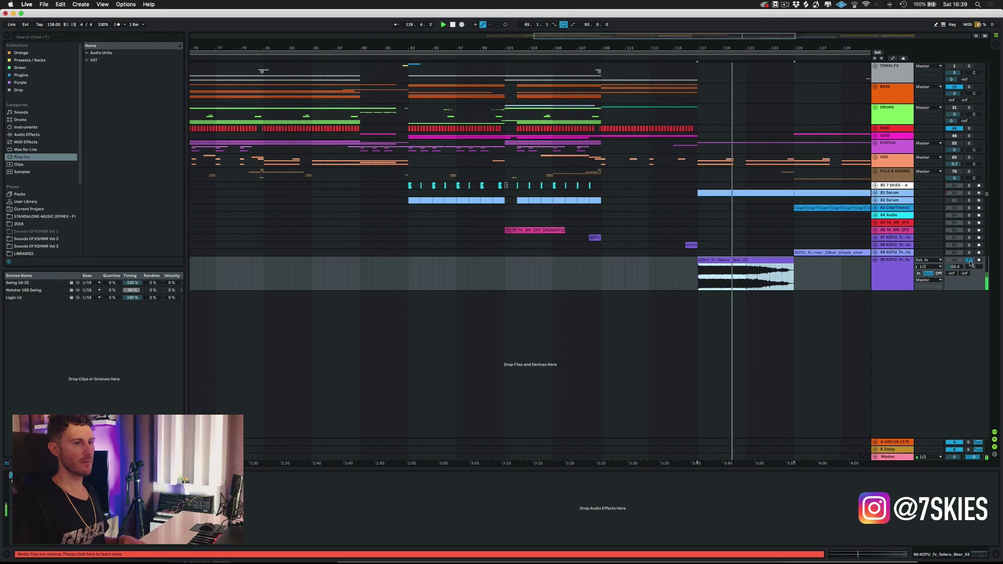
click(969, 260)
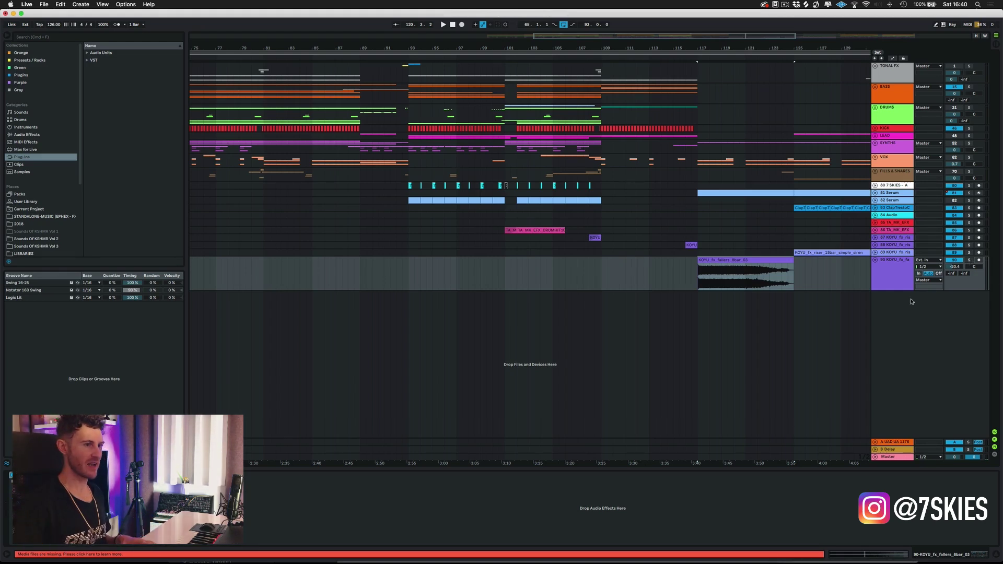
- Colour the KOYU_fx_fallers_8bar_03 track white
click(880, 268)
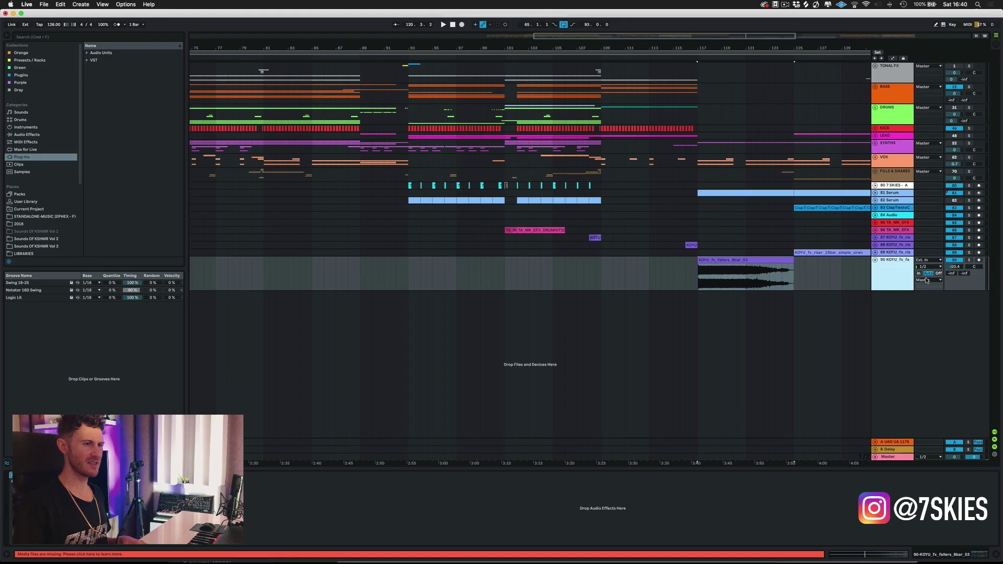
right_click(899, 278)
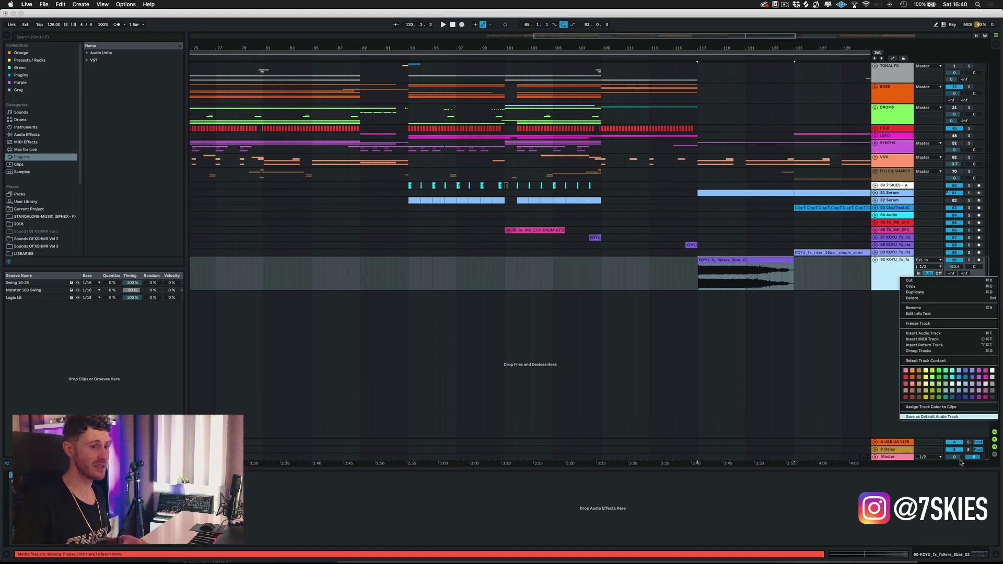
click(992, 371)
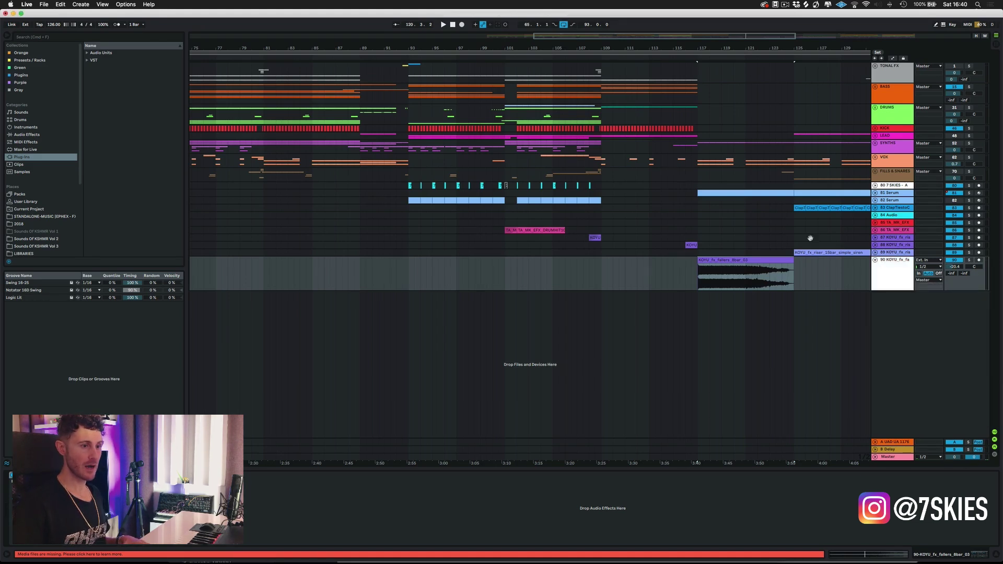
- Audition the short KOYU riser clip just before bar 117 in solo, and colour its track white
click(688, 245)
click(970, 245)
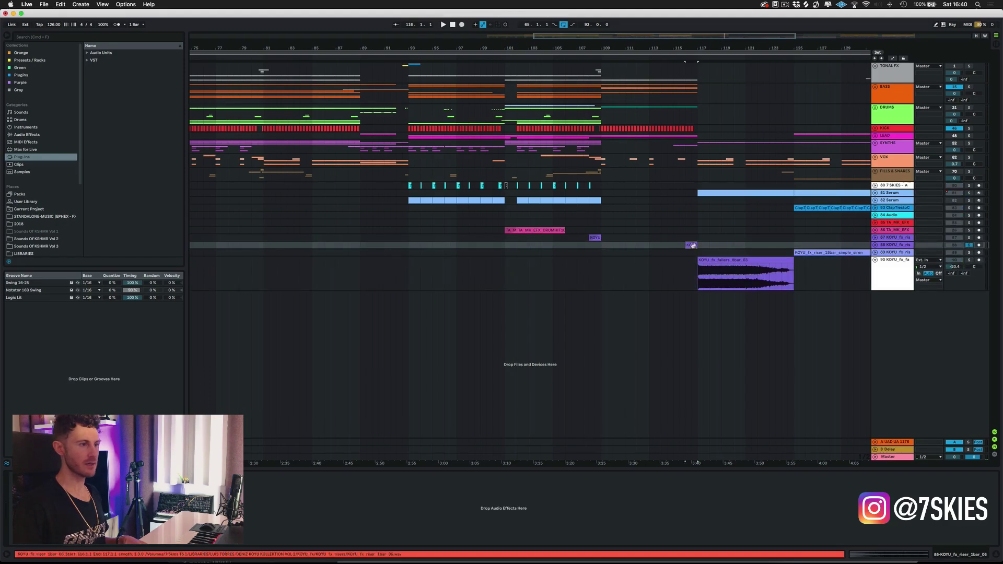
key(space)
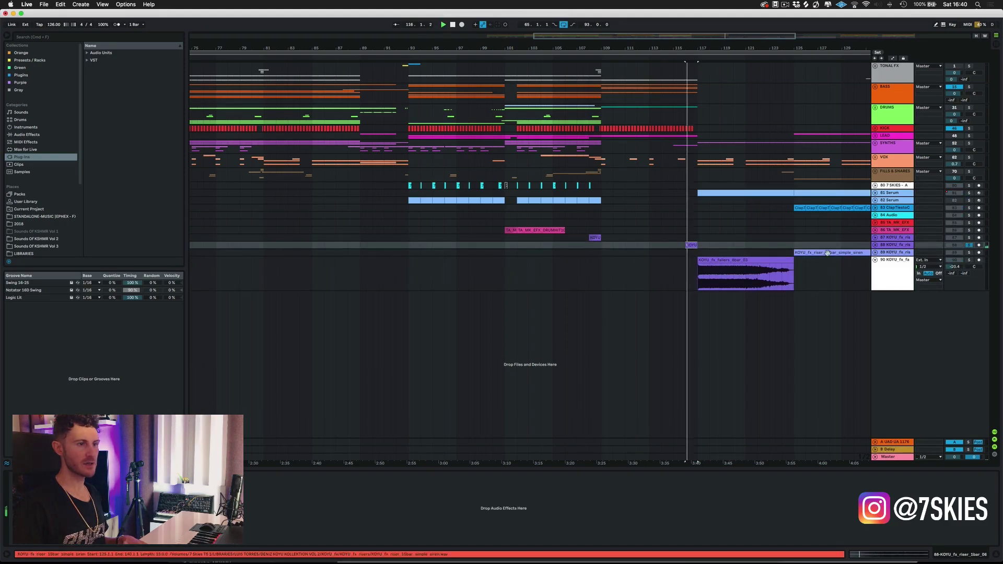
key(space)
click(968, 245)
right_click(897, 247)
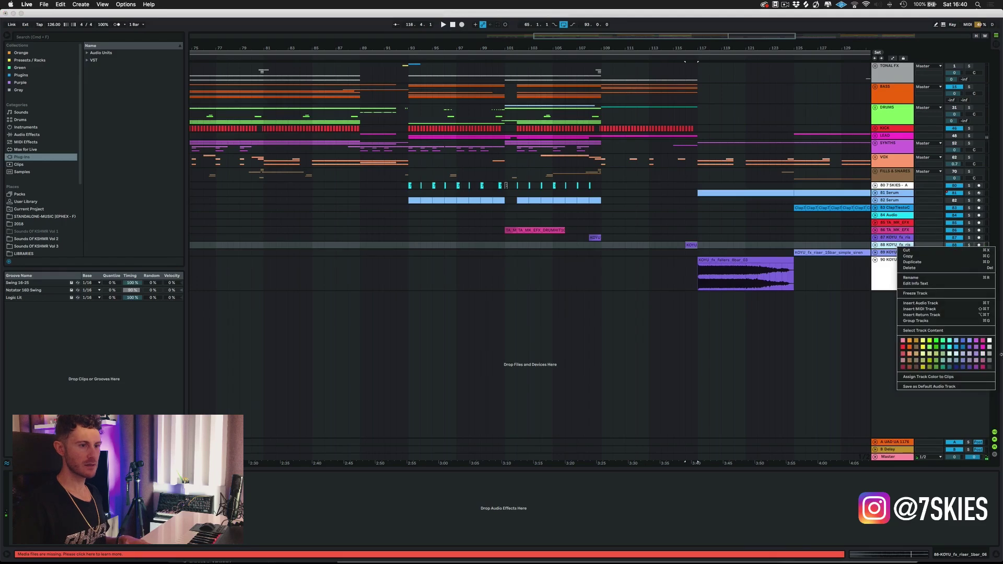
key(Escape)
- Audition the KOYU_fx_riser_1bar_04 clip at bar 108 in solo, and colour its track white
click(598, 237)
click(970, 238)
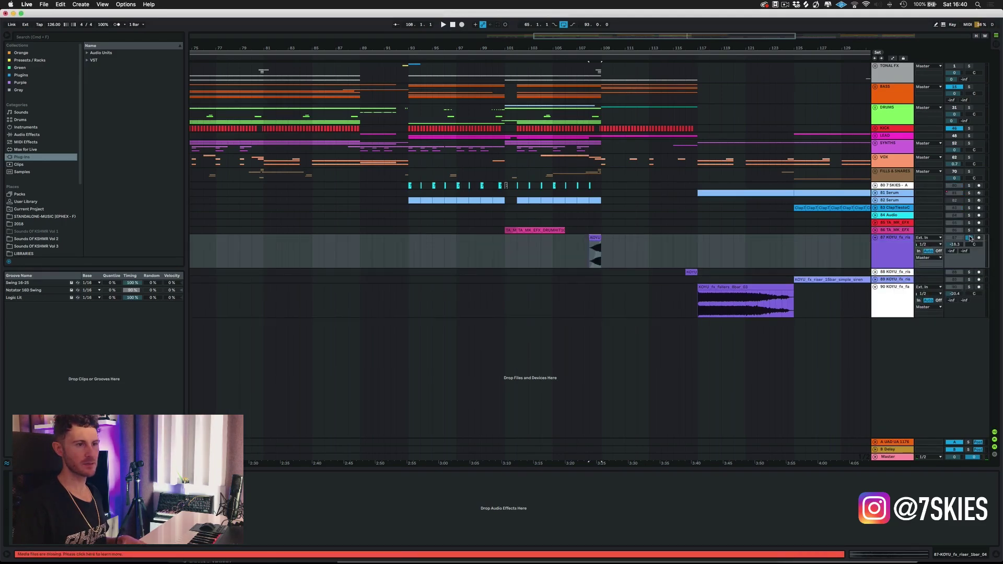
key(space)
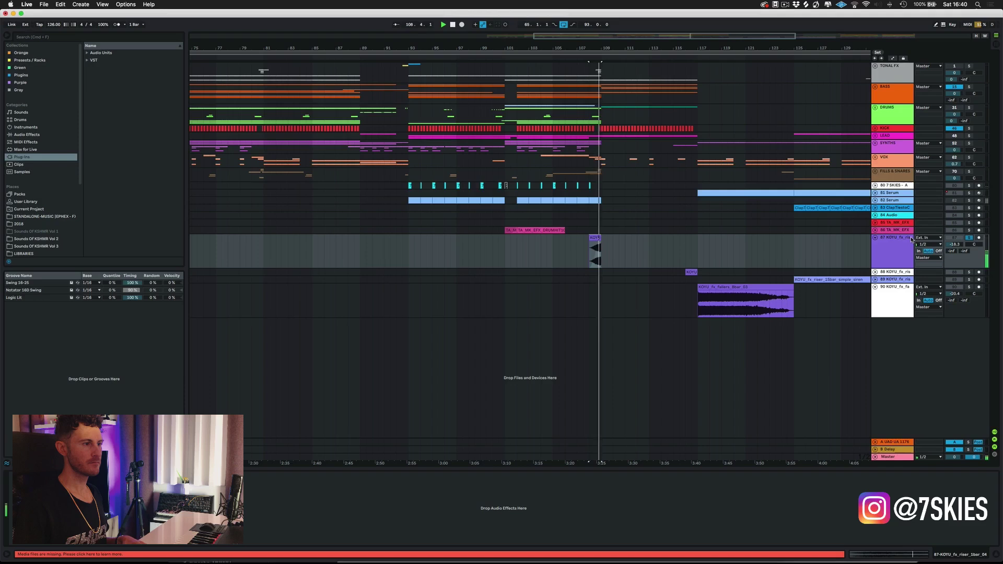
right_click(892, 249)
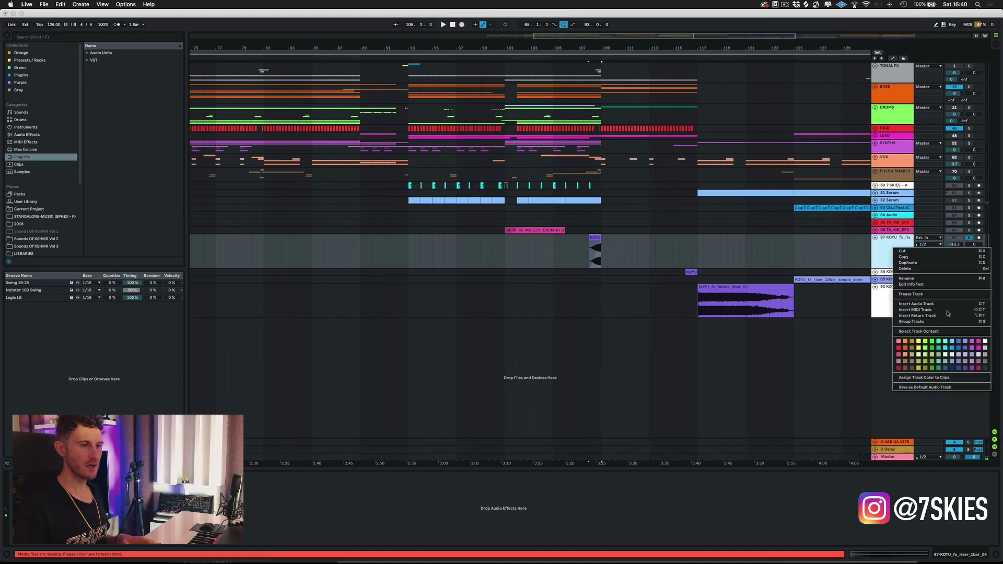
click(987, 344)
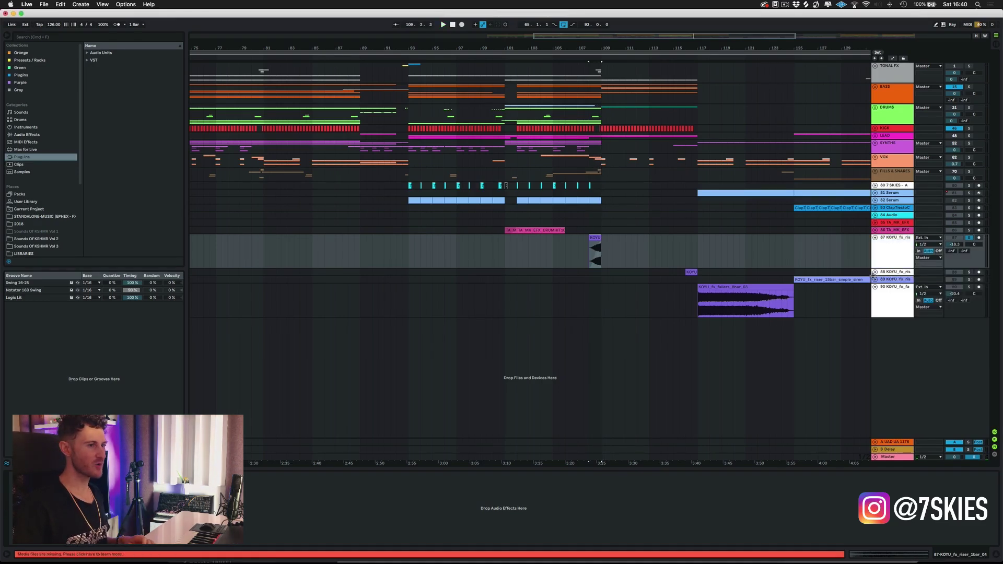
- Unfold the KOYU simple_siren riser track and audition its clip in solo from bars 125 and 131
click(875, 279)
scroll(392, 285, right, 10)
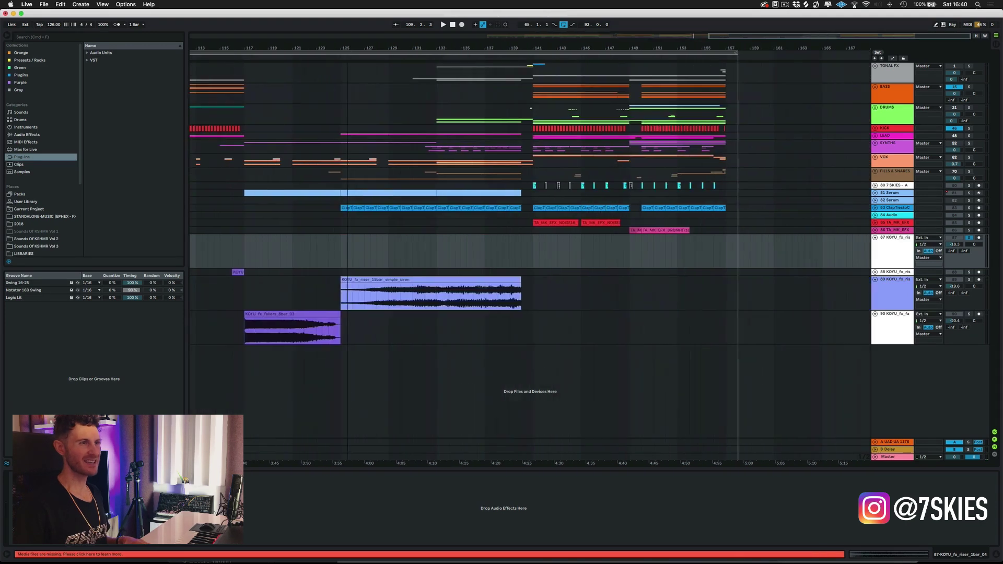
click(393, 285)
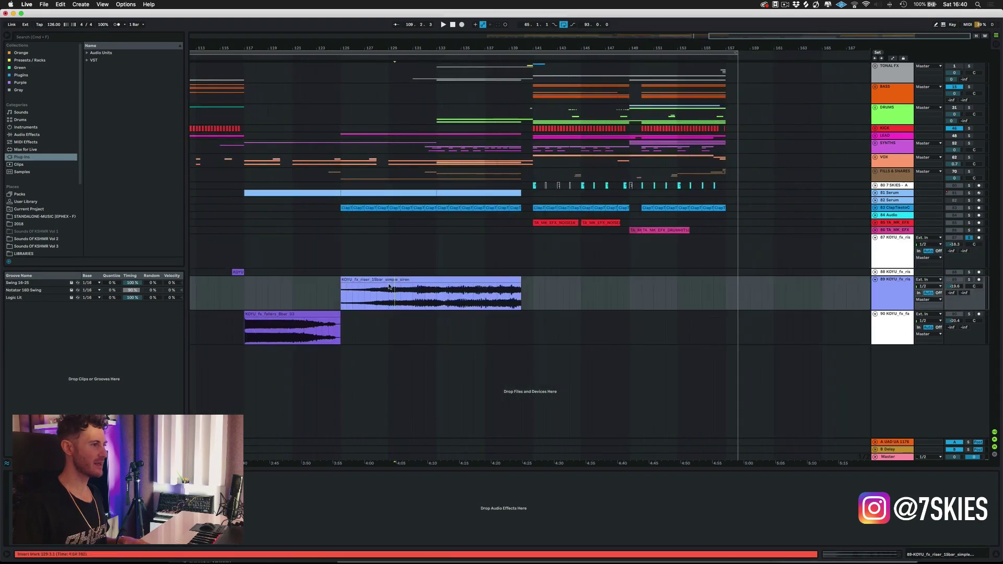
click(970, 280)
key(space)
click(412, 299)
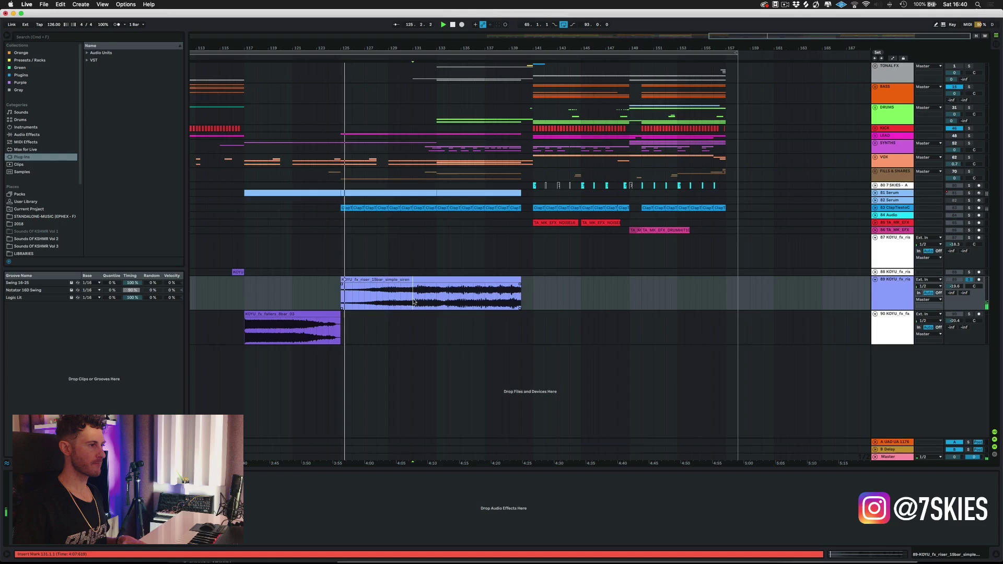
key(space)
key(space)
key(space)
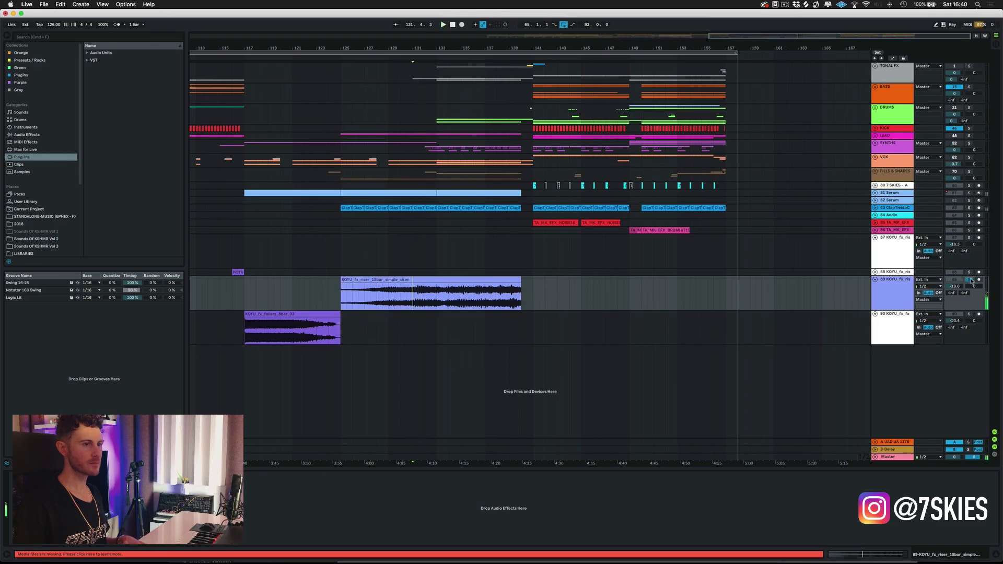
click(968, 279)
- Colour the KOYU simple_siren riser track light grey and move it into the TONAL FX group
right_click(886, 294)
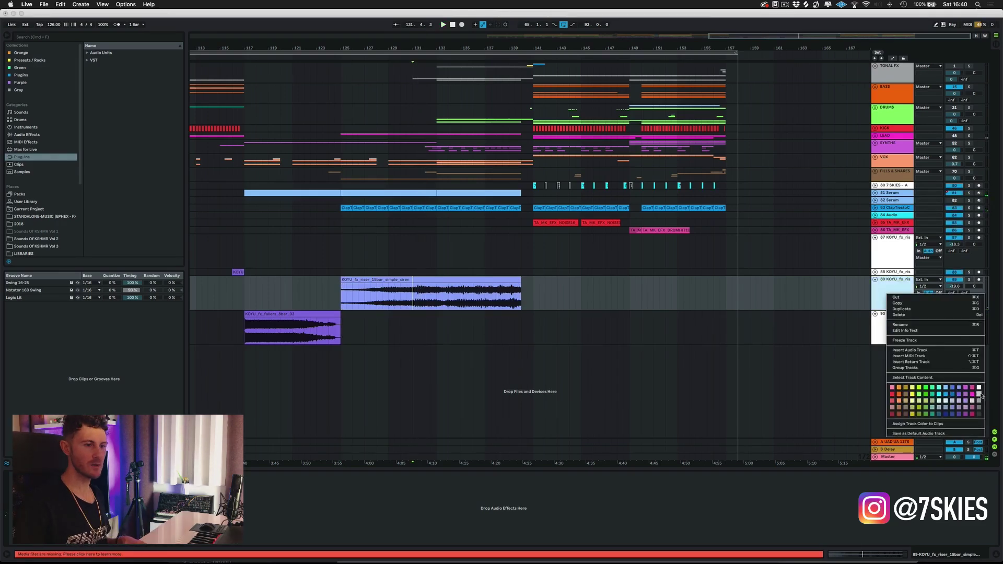
click(979, 394)
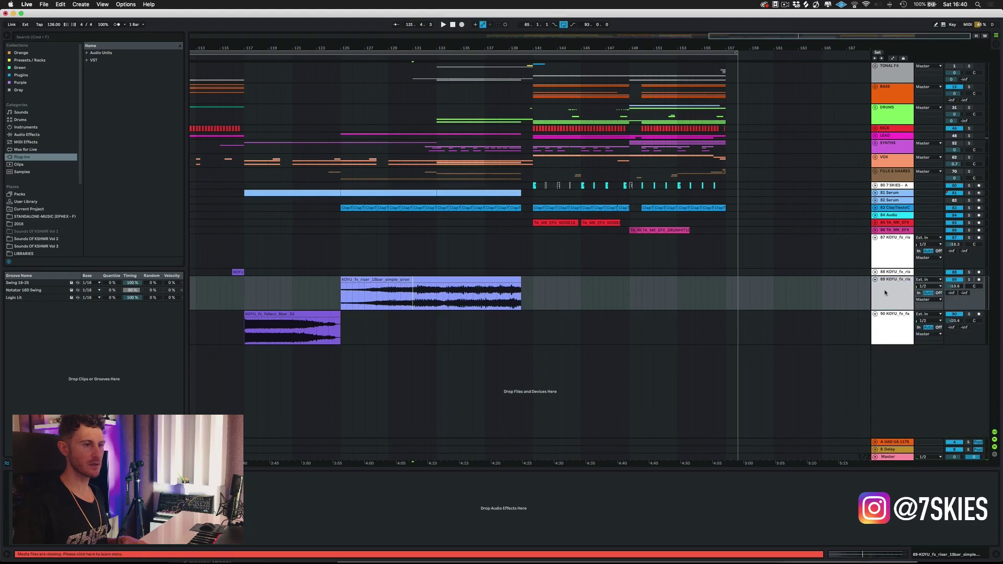
drag(885, 293, 898, 79)
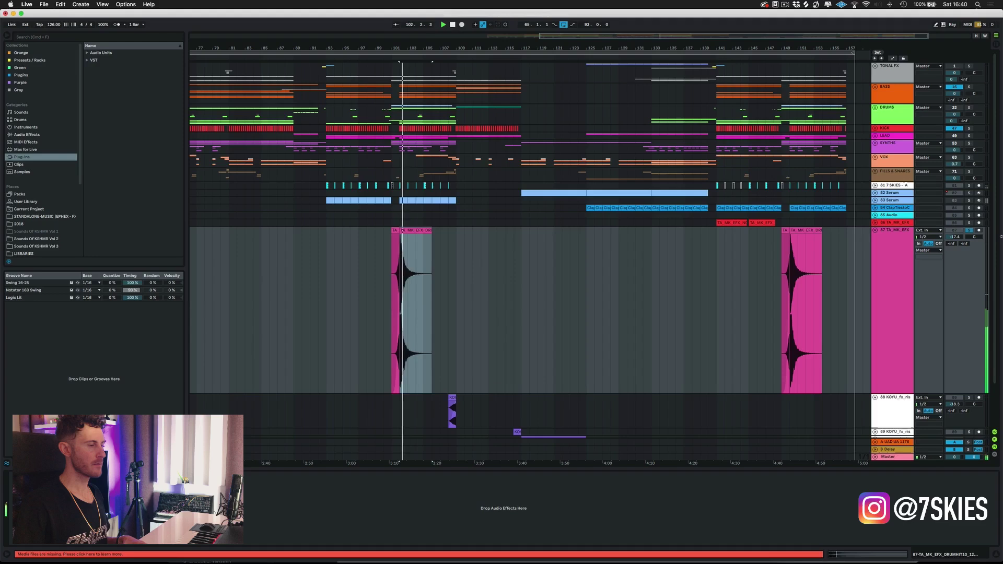
- Finish the solo audition of the TA_MK_EFX_DRUMHIT10 track and fold it
click(969, 233)
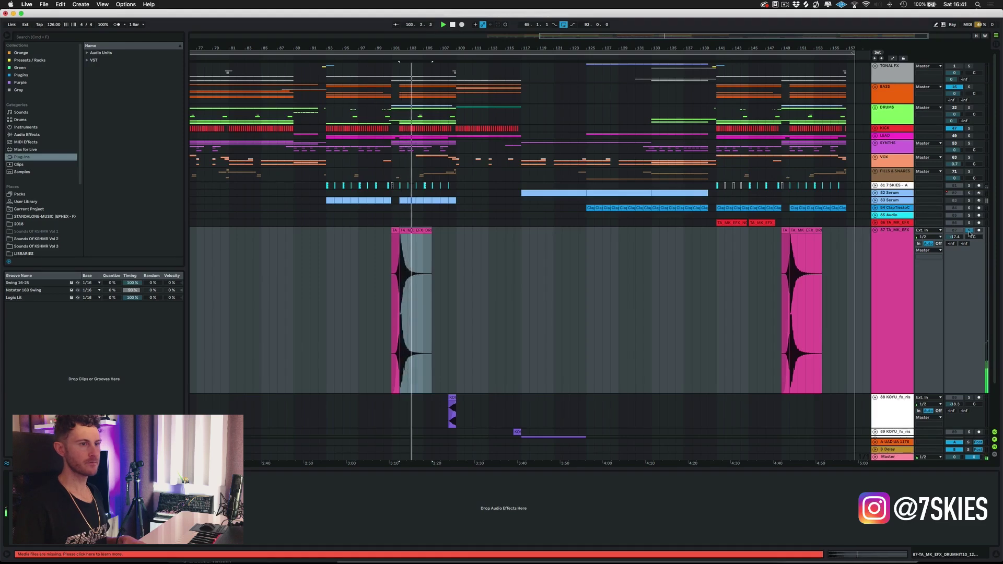
click(969, 231)
click(875, 230)
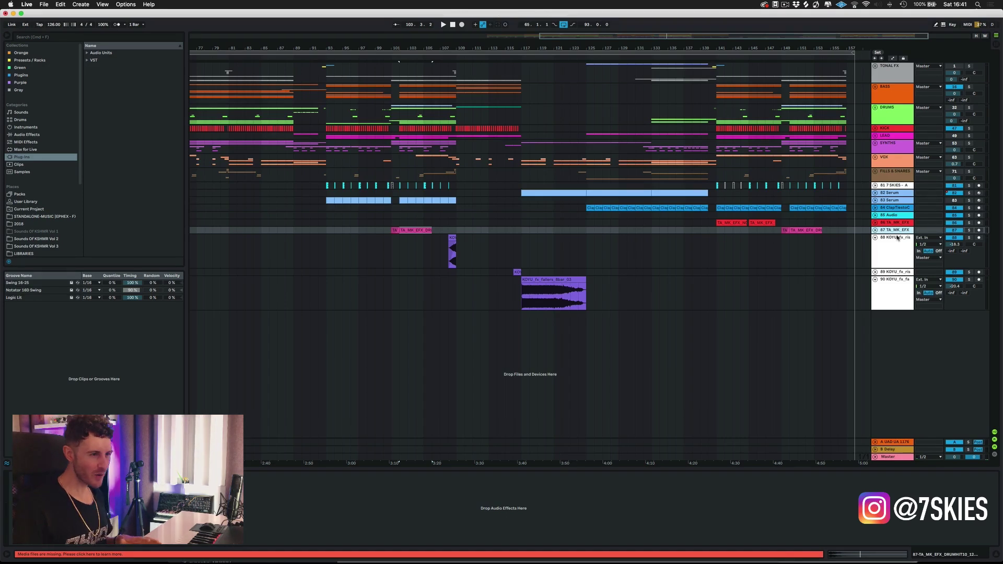
- Unfold the TA_MK_EFX_NOISE16 track, audition its first clip in solo from bar 141, and fold it again
click(874, 222)
click(729, 223)
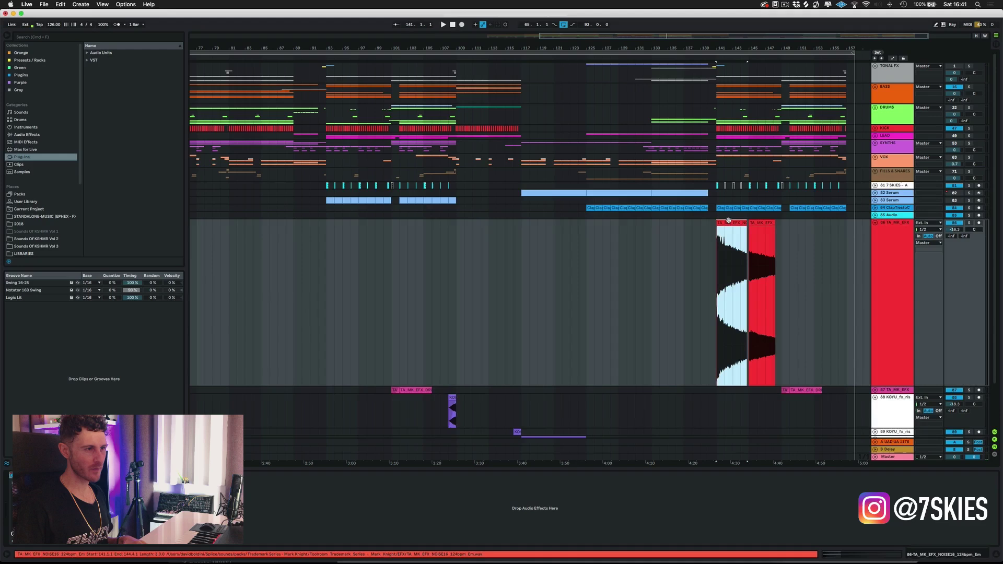
drag(731, 46, 593, 68)
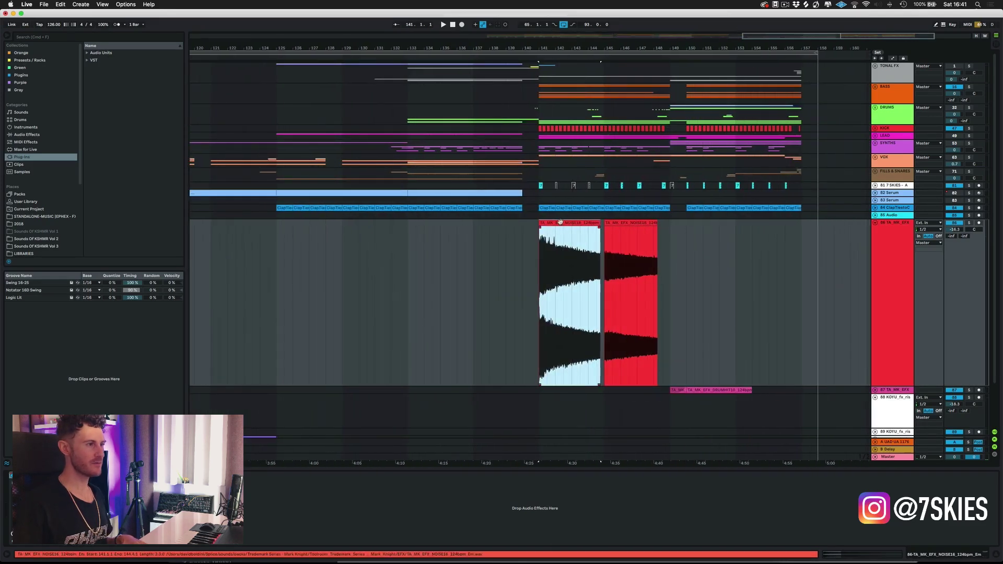
click(968, 224)
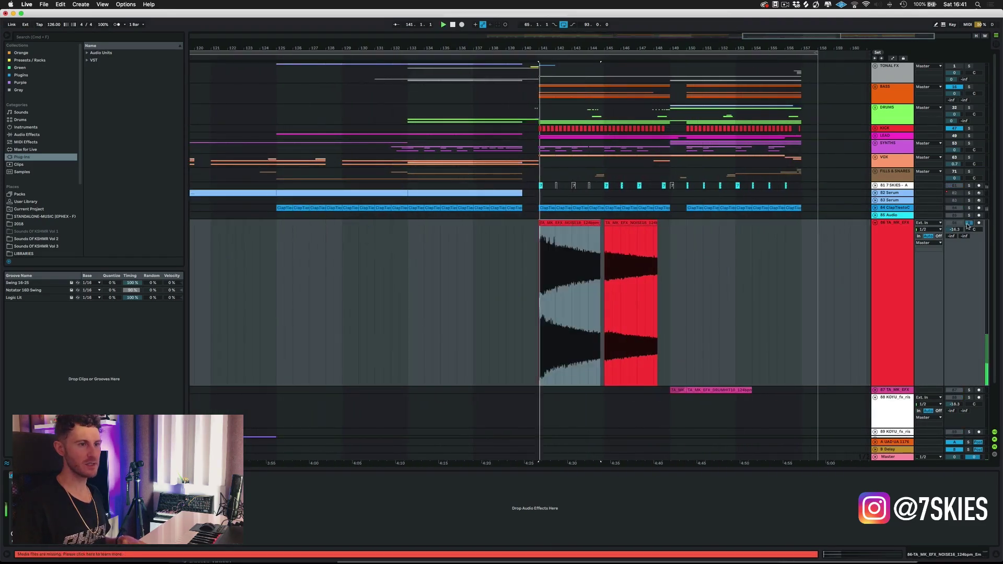
key(space)
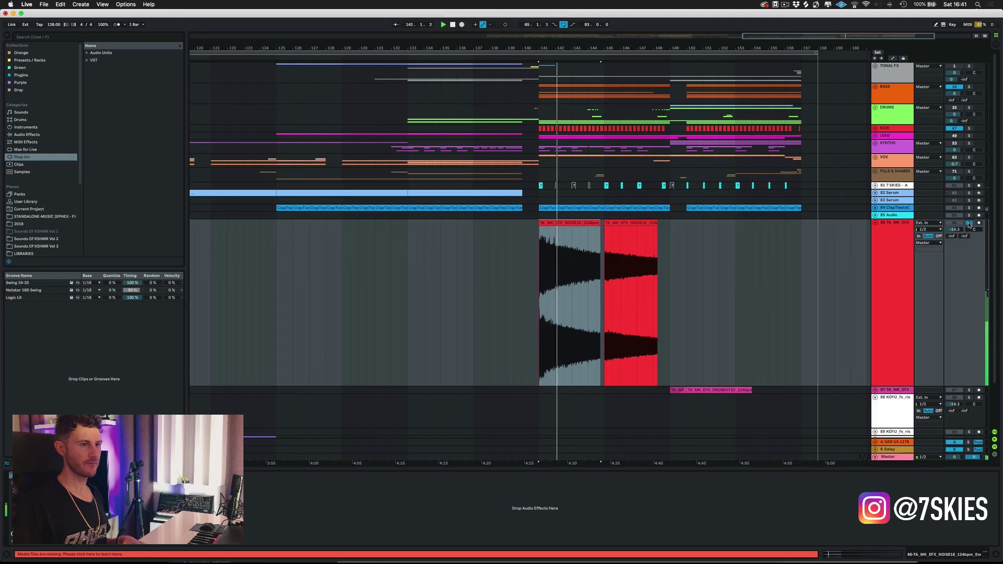
key(space)
click(969, 223)
click(875, 222)
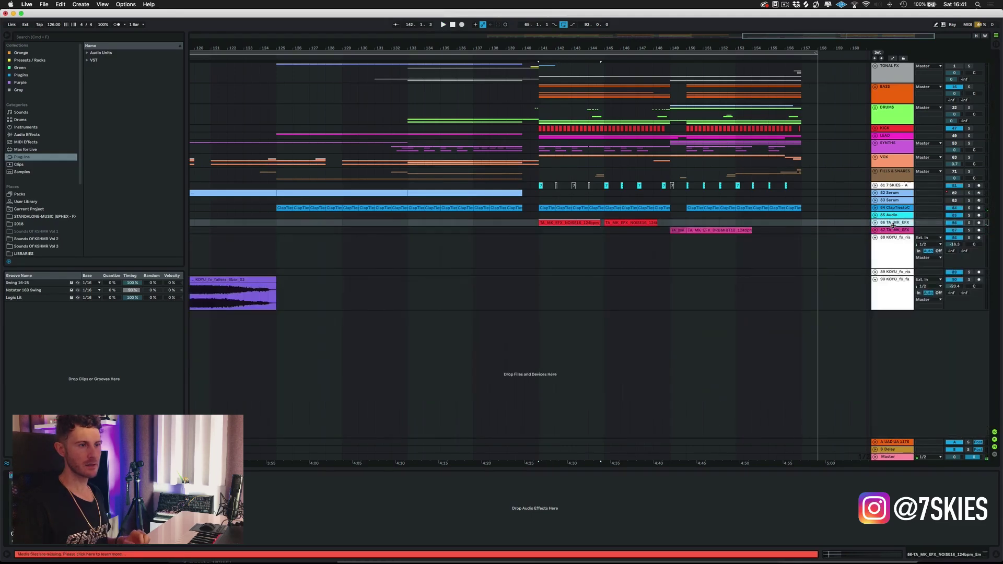
- Colour both TA_MK_EFX tracks white
right_click(892, 280)
click(983, 357)
click(809, 271)
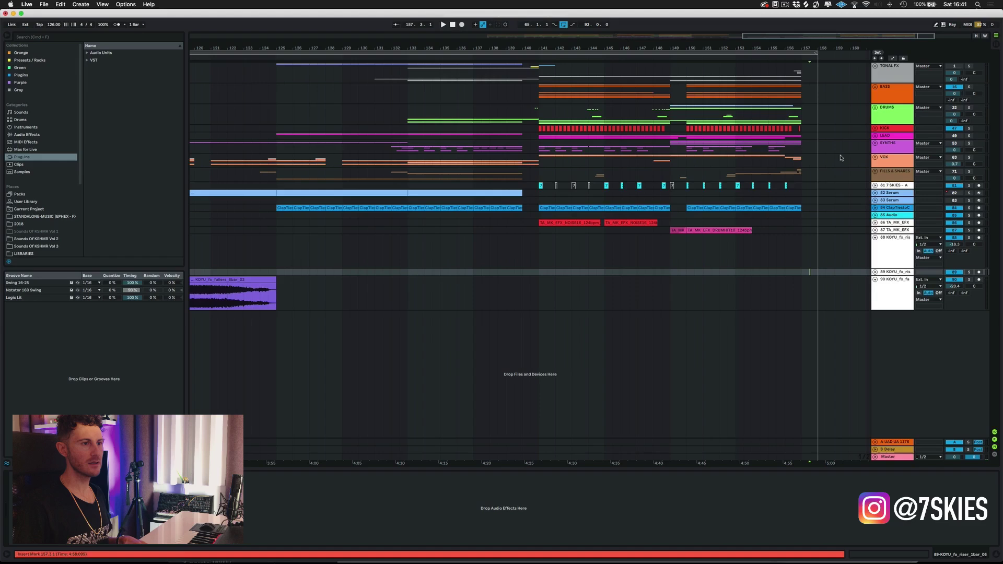
- Group the TA_MK_EFX_DRUMHIT10 track with the three white KOYU riser and faller tracks
drag(634, 49, 635, 15)
click(892, 186)
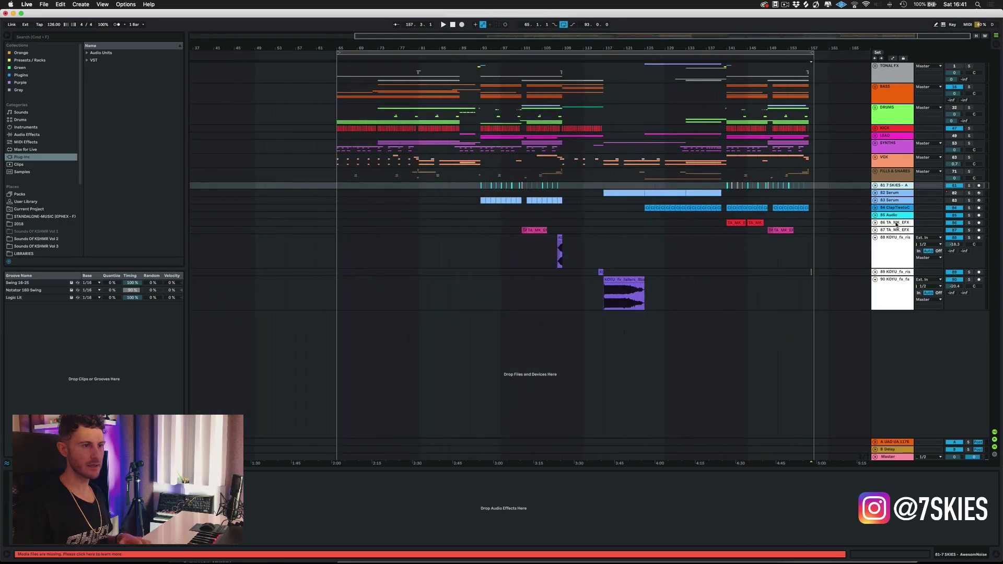
click(896, 223)
click(895, 230)
shift+click(895, 246)
shift+click(891, 272)
shift+click(892, 284)
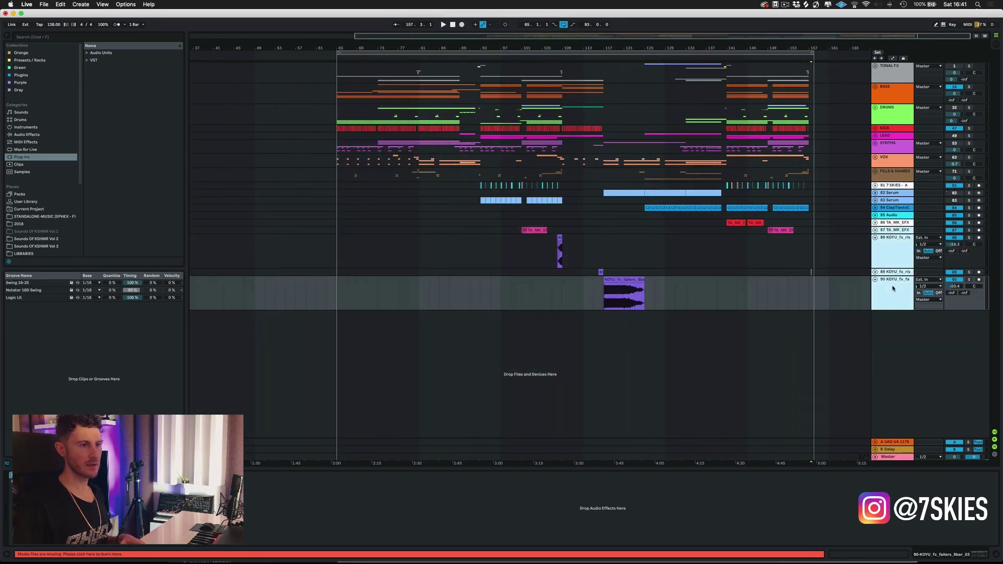
key(super+g)
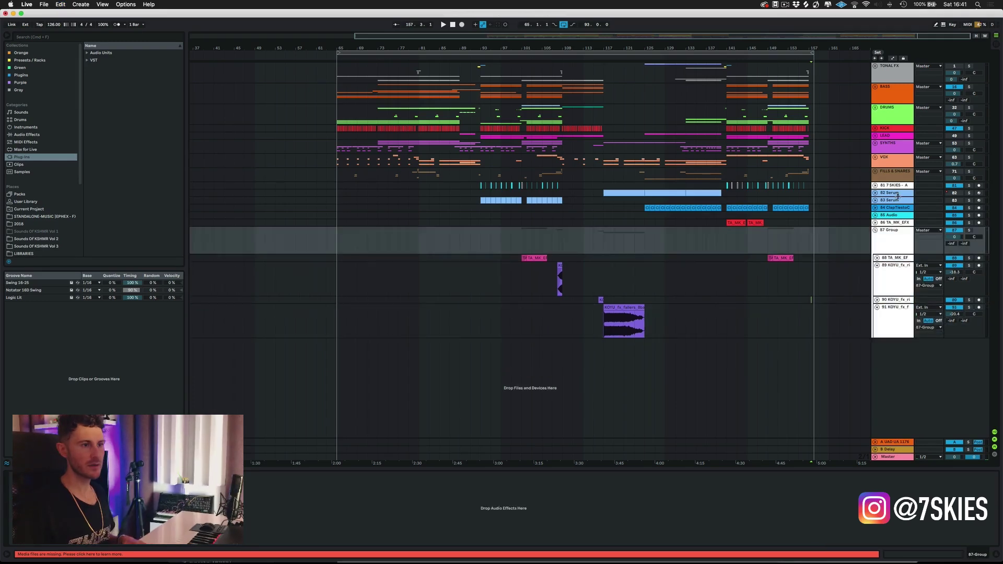
- Name the new group of white effect tracks FX NOISE
key(super+r)
text(F)
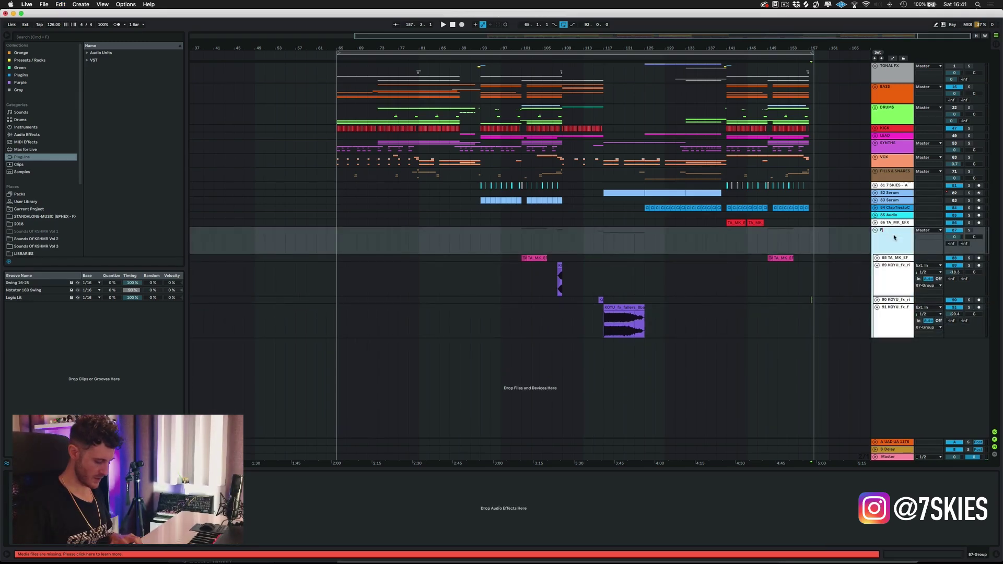
text(X NOISE)
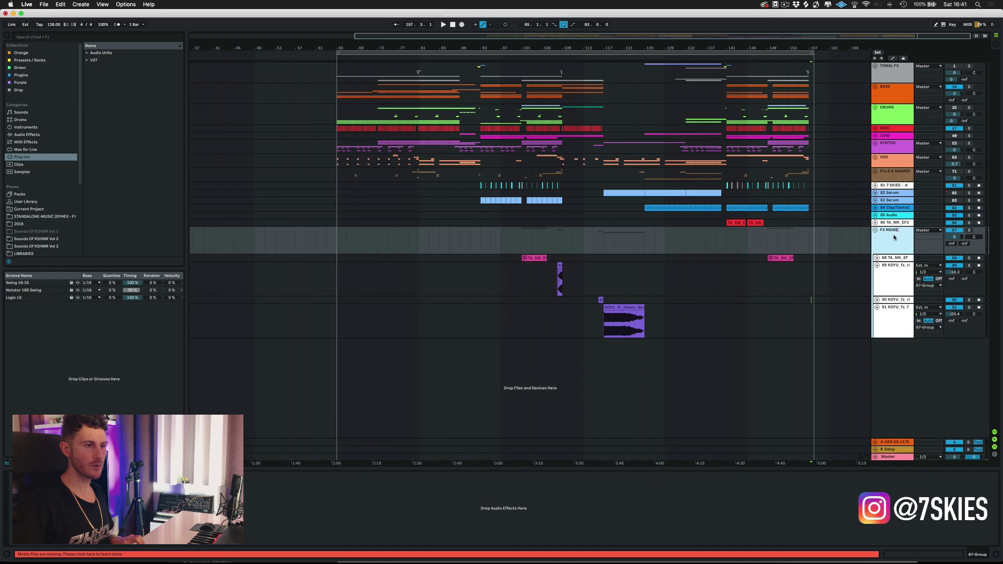
key(Return)
- Move the remaining white noise tracks into FX NOISE and assign the group's colour to its grouped tracks and clips
drag(892, 185, 886, 228)
right_click(886, 216)
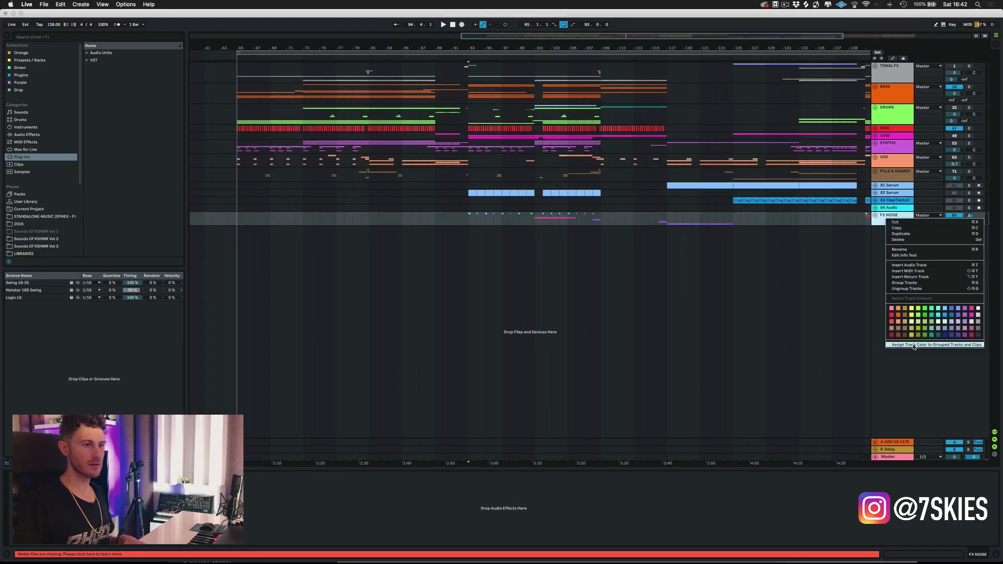
click(911, 292)
- Unfold the ClapTiestoChainsmokers track, audition its clips in solo from bar 125, and move it into the DRUMS group
click(897, 201)
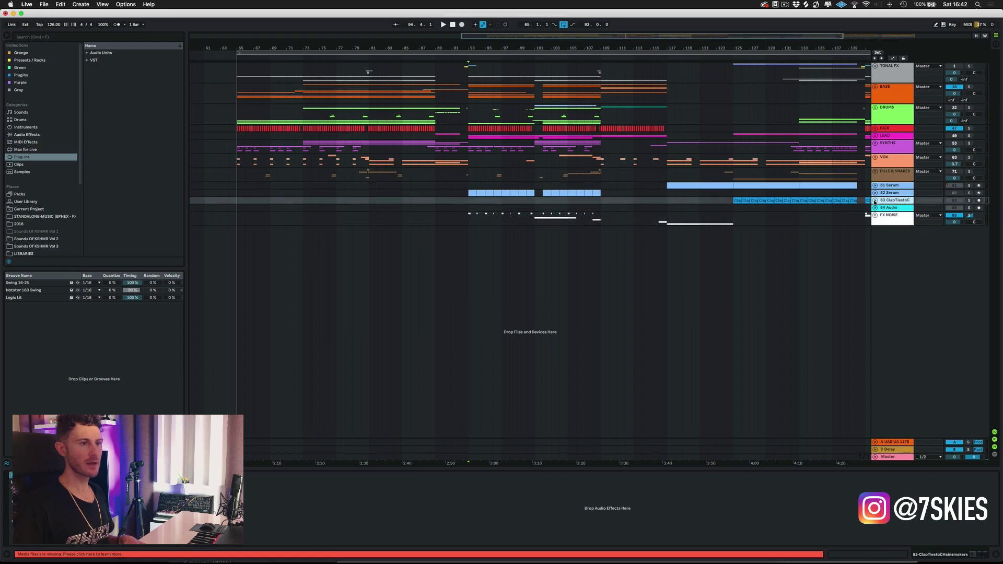
click(876, 202)
key(space)
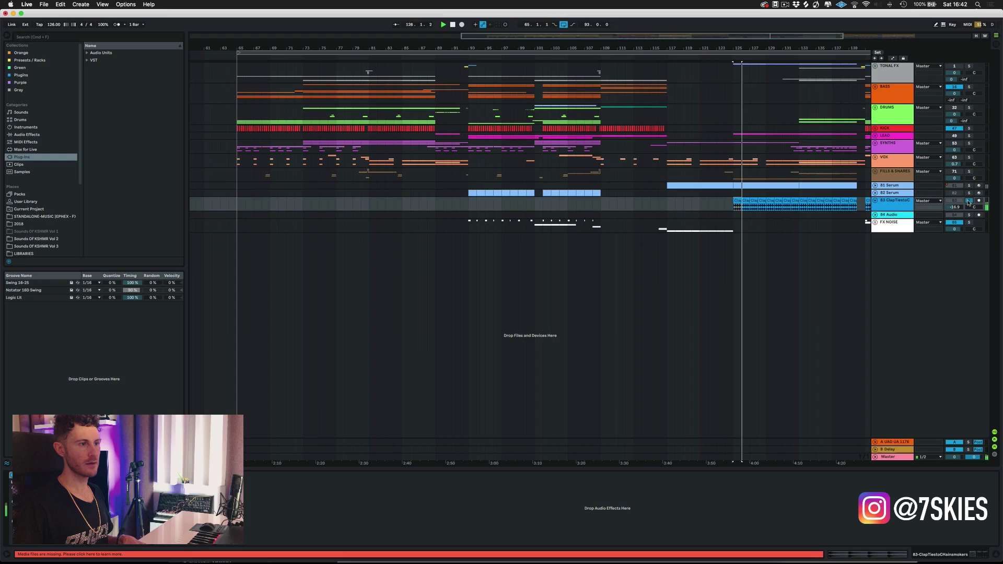
click(869, 209)
drag(889, 202, 893, 121)
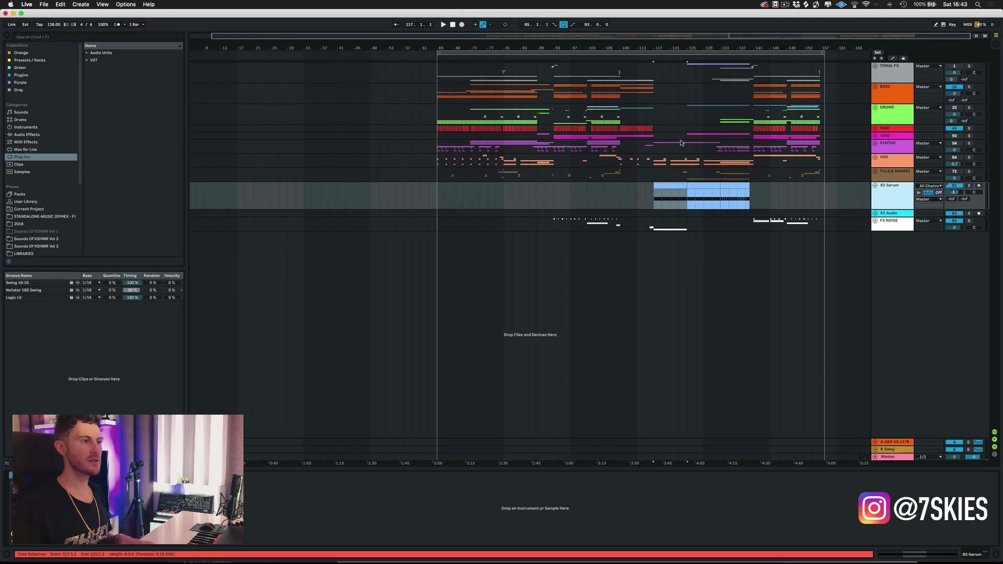
- Audition the 82 Serum track in solo from bar 117 and move it into the BASS group
drag(662, 51, 507, 49)
click(498, 186)
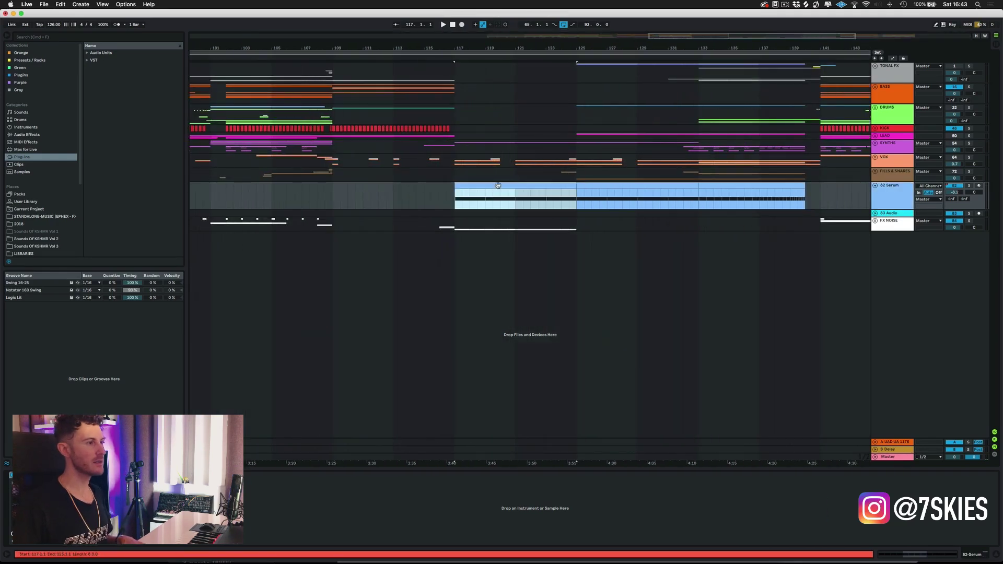
click(979, 186)
key(space)
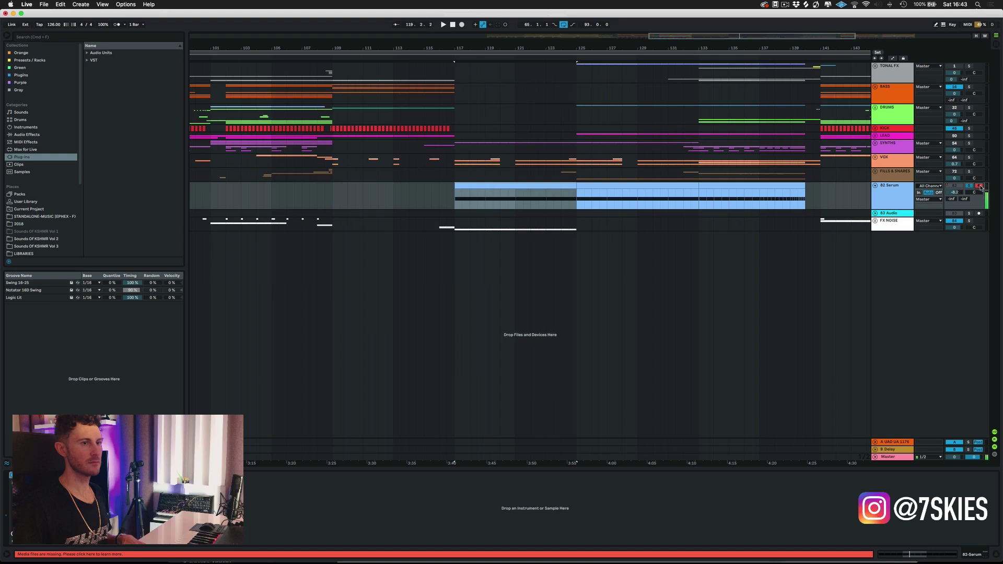
click(893, 197)
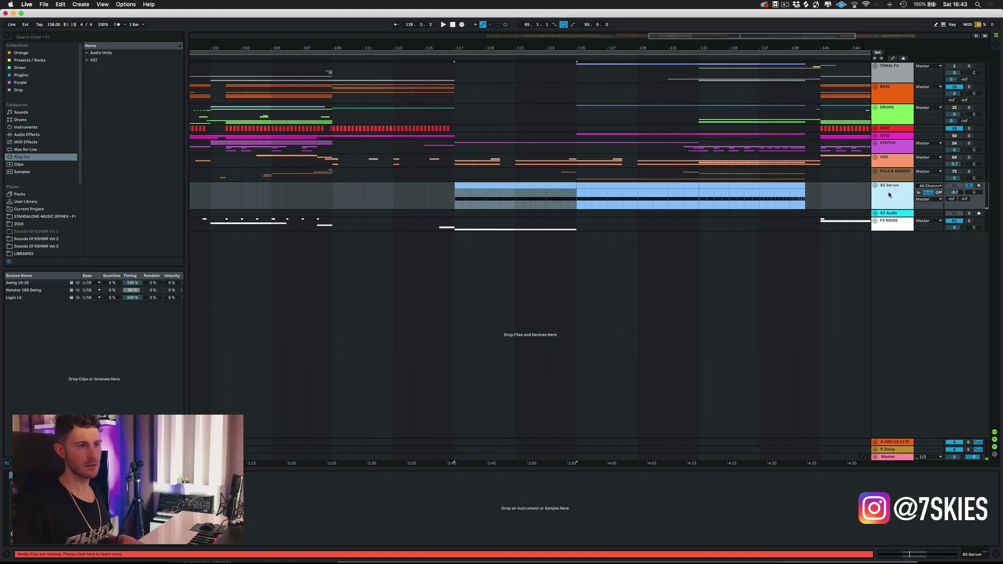
drag(889, 195, 890, 94)
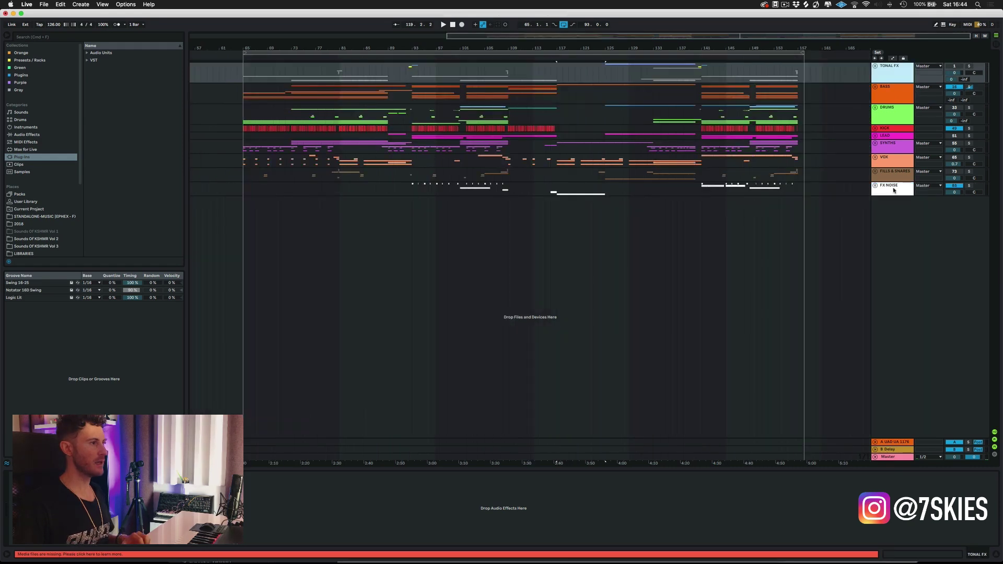
- Remove the loose 83 Audio track and assign every group's track colour to its grouped tracks and clips
shift+click(893, 190)
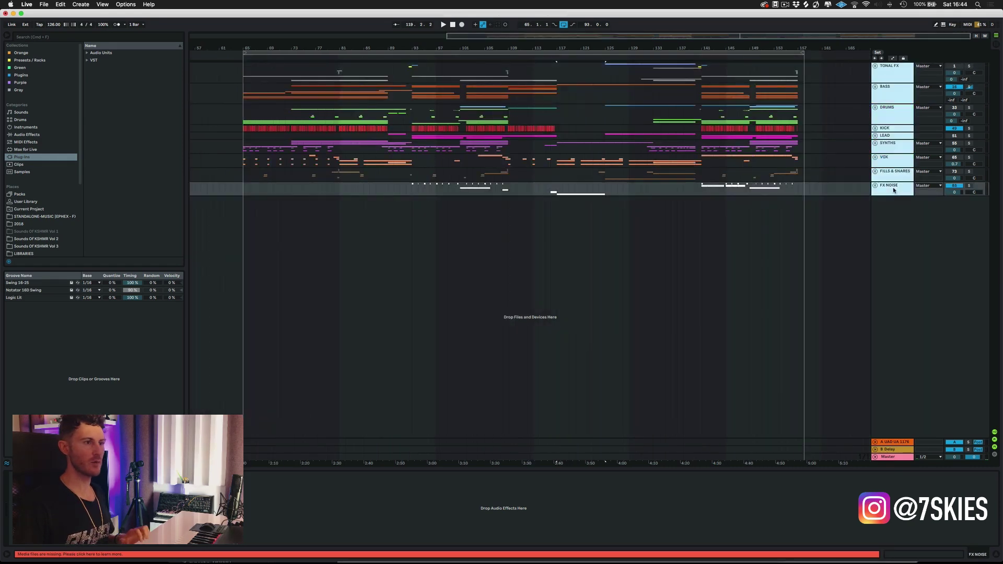
right_click(893, 190)
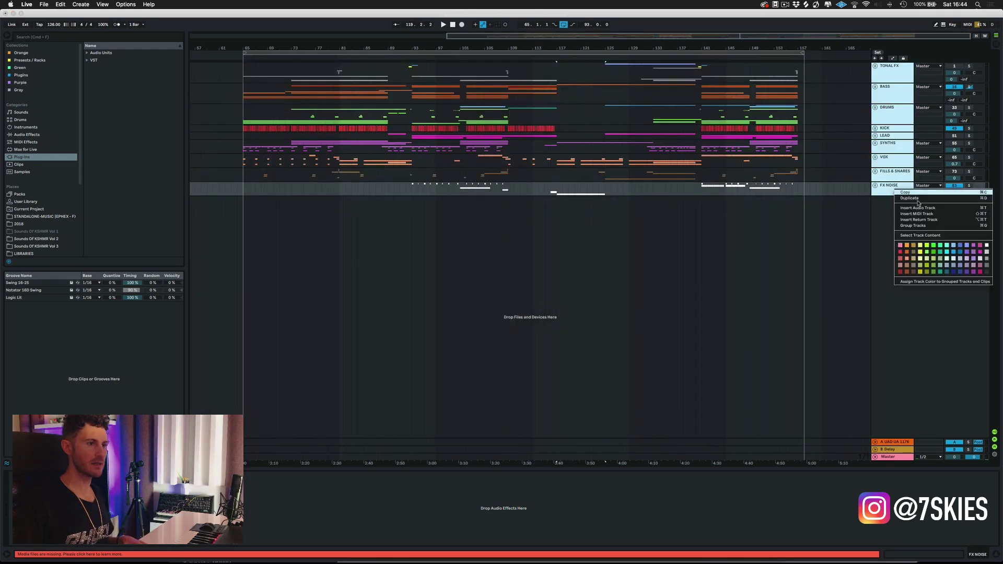
click(928, 282)
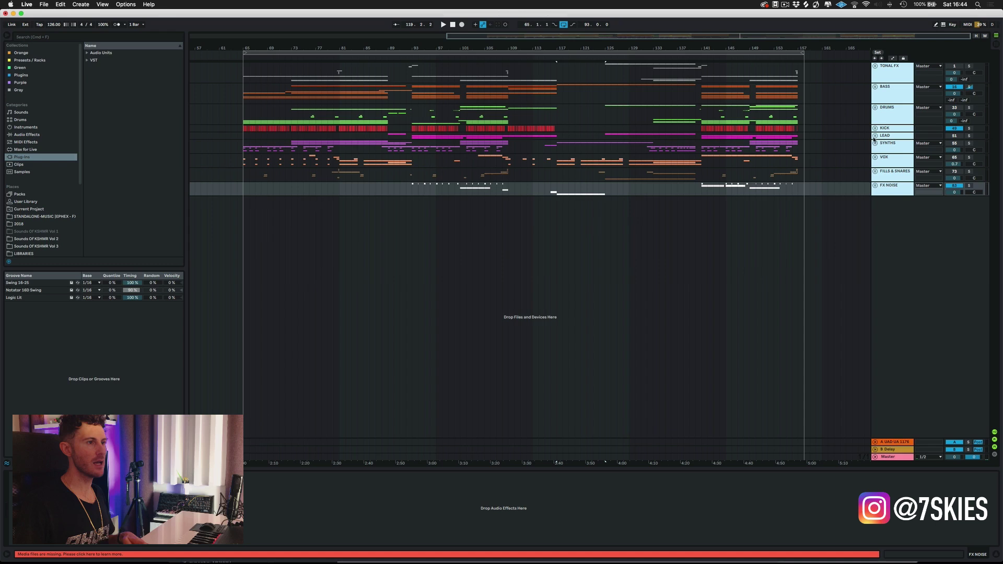
- Unfold all groups, check the colours of their tracks and clips throughout the arrangement, and fold the groups again
alt+click(875, 108)
scroll(877, 155, down, 3)
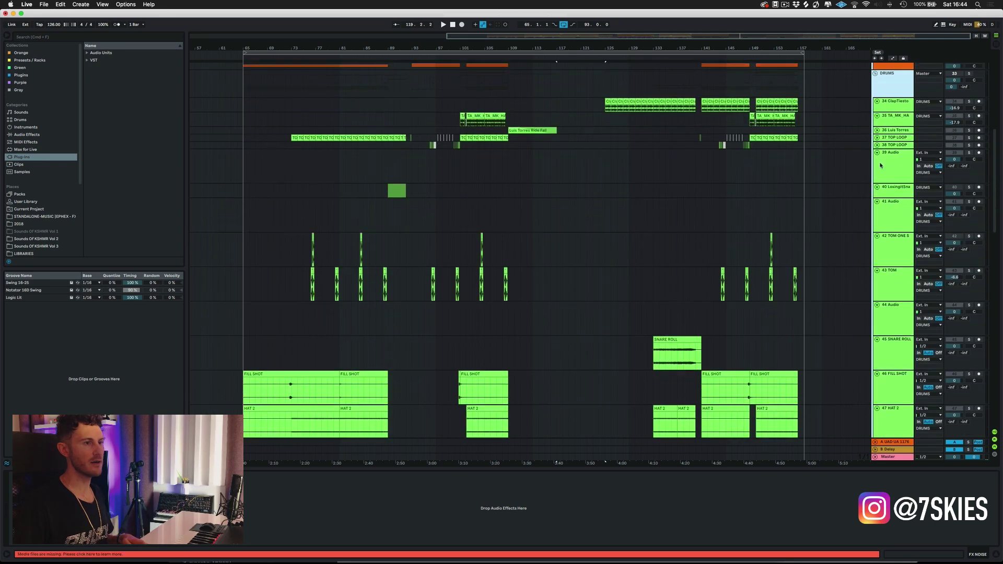
scroll(835, 209, down, 5)
click(826, 217)
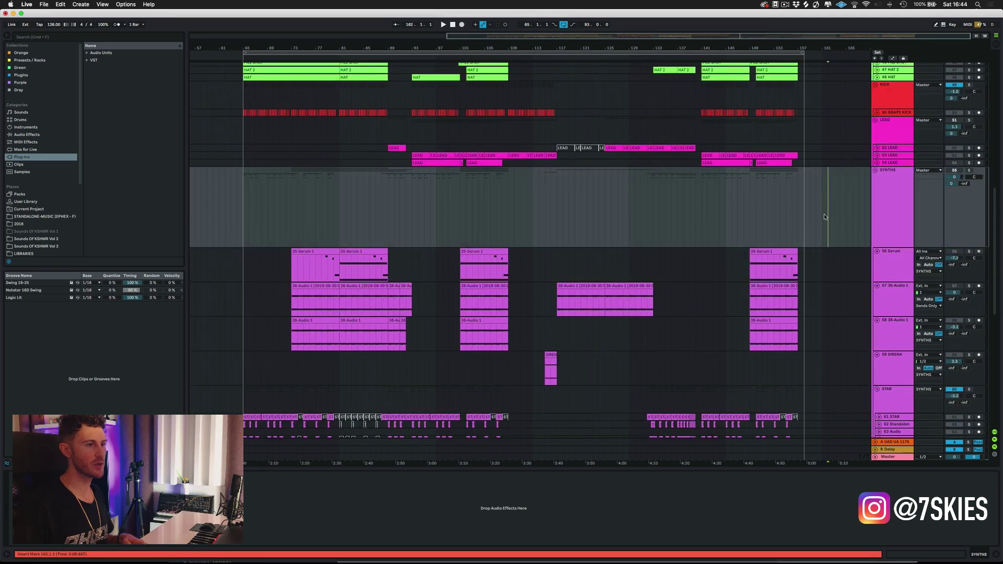
scroll(814, 235, down, 3)
scroll(809, 253, down, 5)
scroll(819, 287, up, 9)
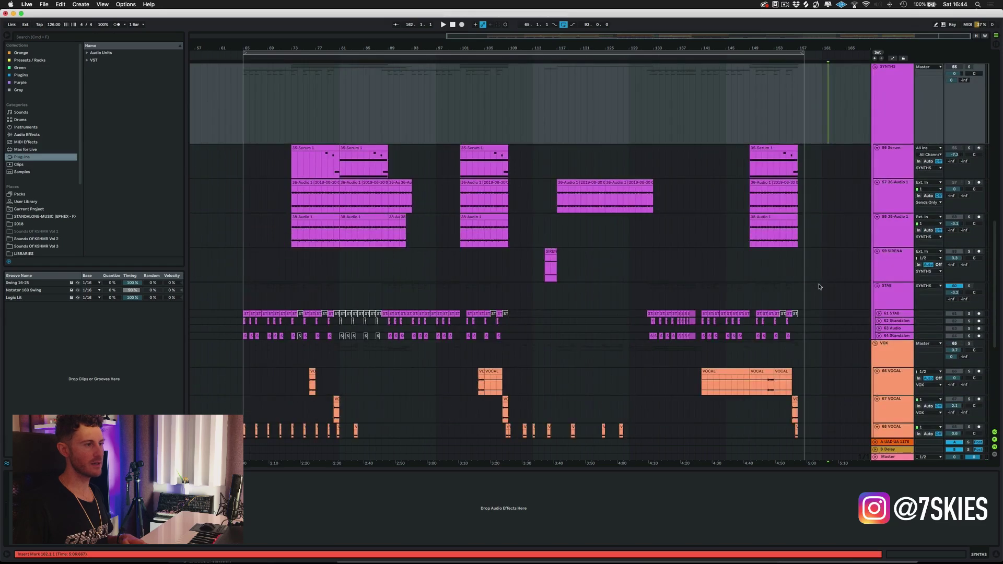
scroll(822, 288, up, 15)
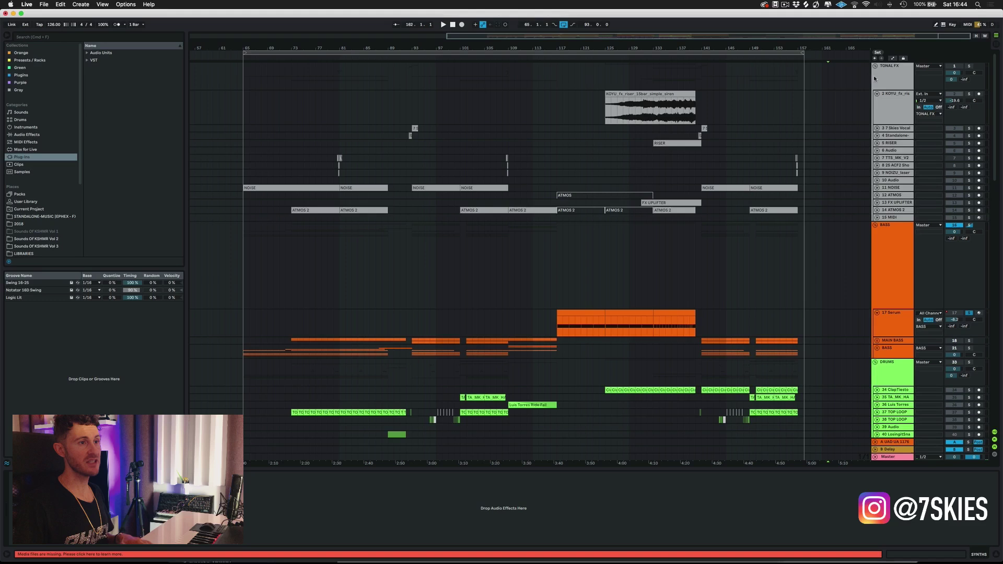
alt+click(875, 67)
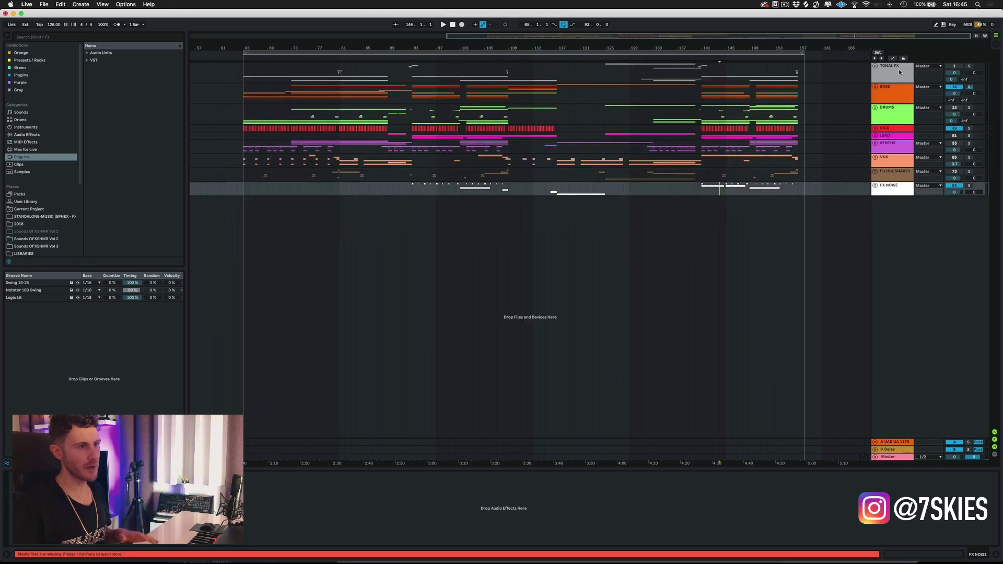
- Reorder the groups by moving TONAL FX below FX NOISE and KICK above BASS
drag(894, 95, 853, 201)
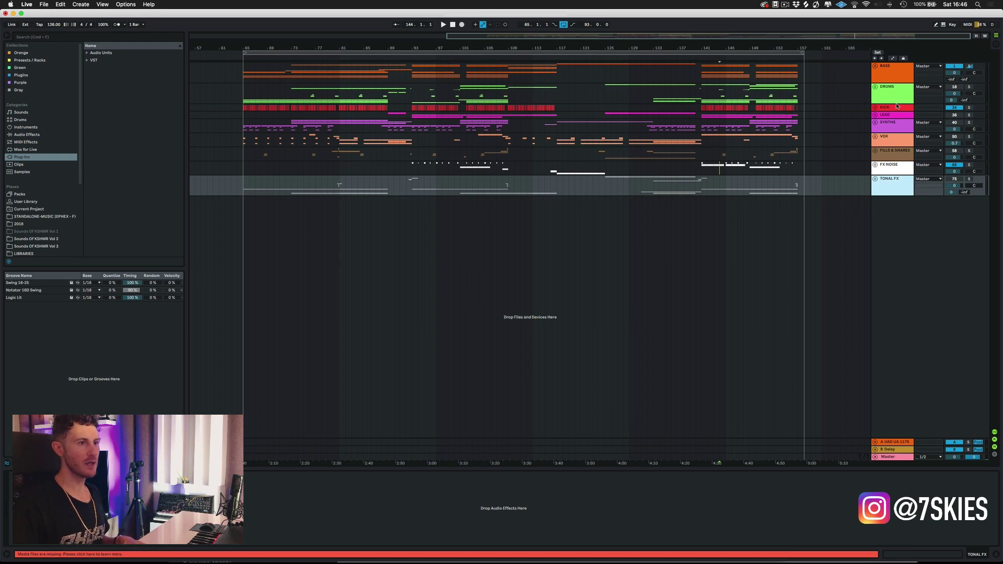
drag(888, 110, 886, 65)
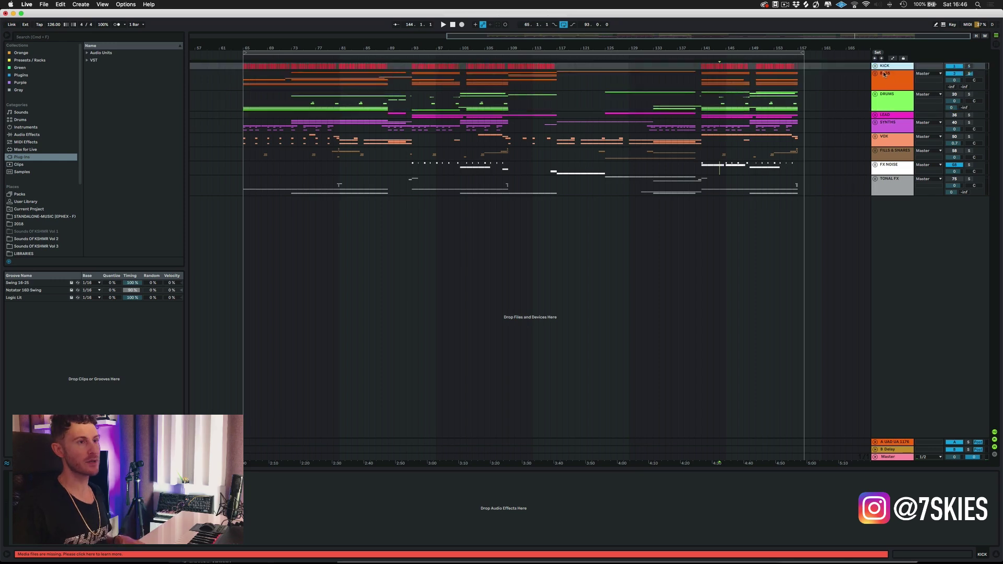
click(891, 114)
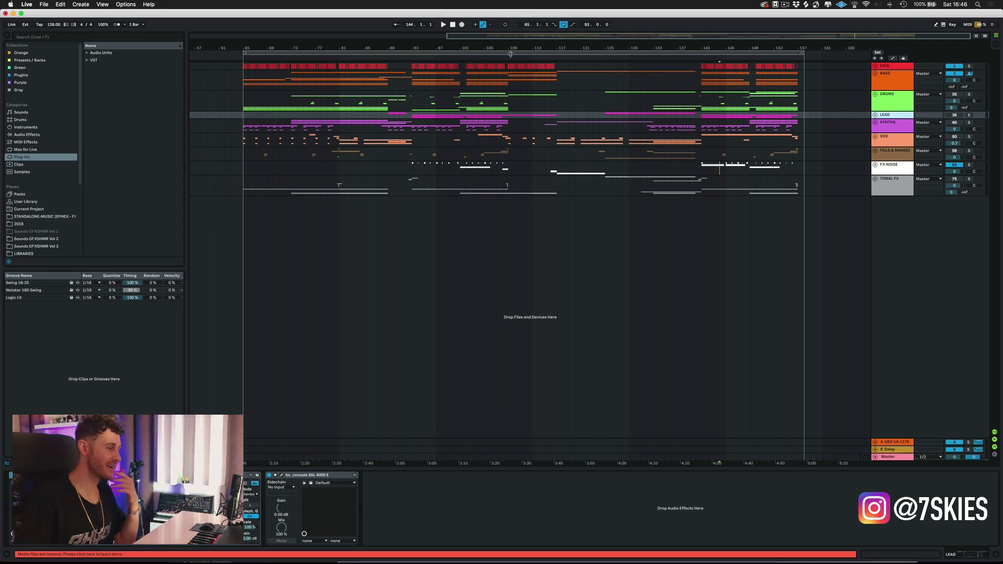
- Unfold all groups and examine the reordered tracks from KICK down to FX NOISE
drag(518, 49, 518, 54)
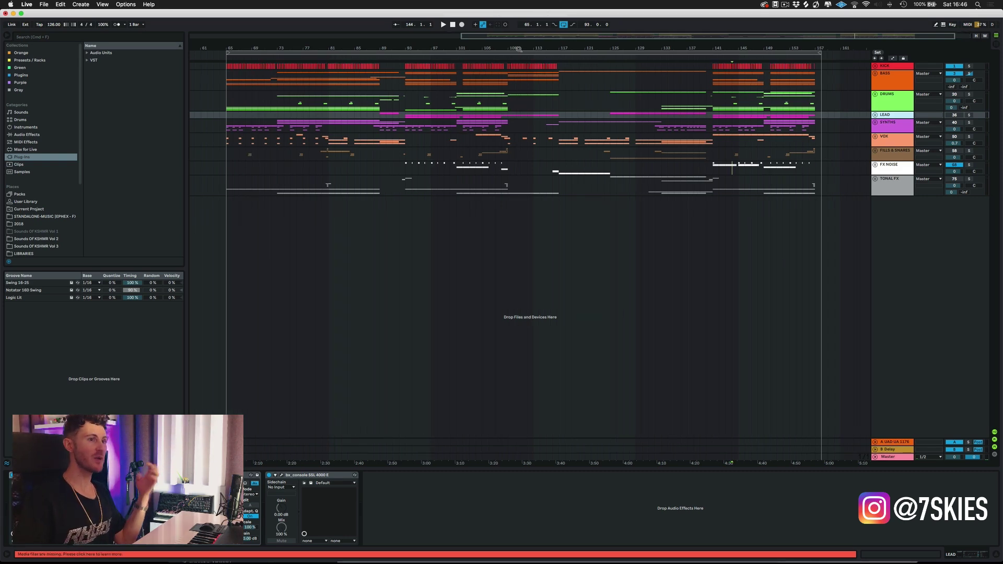
click(509, 173)
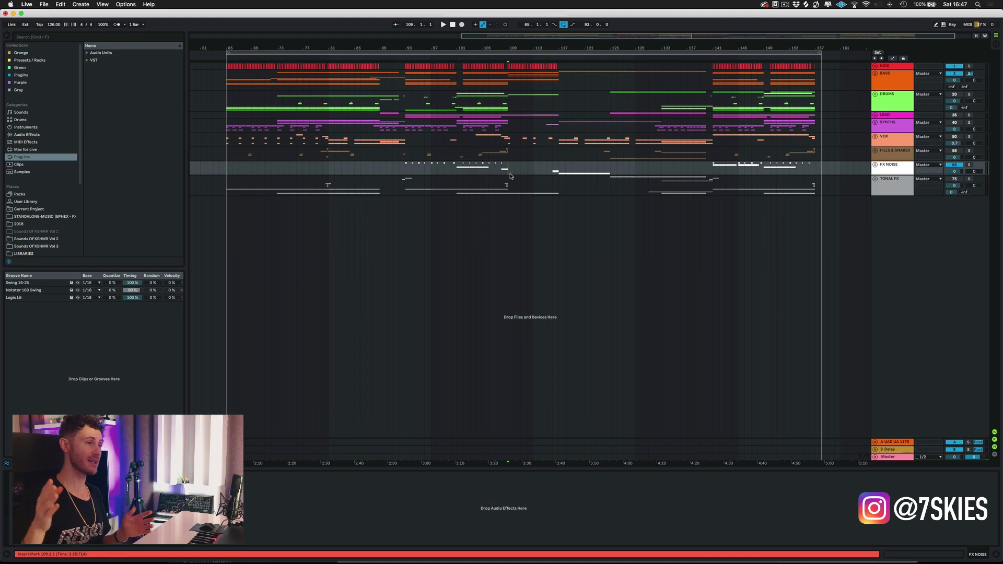
alt+click(875, 94)
scroll(844, 147, down, 10)
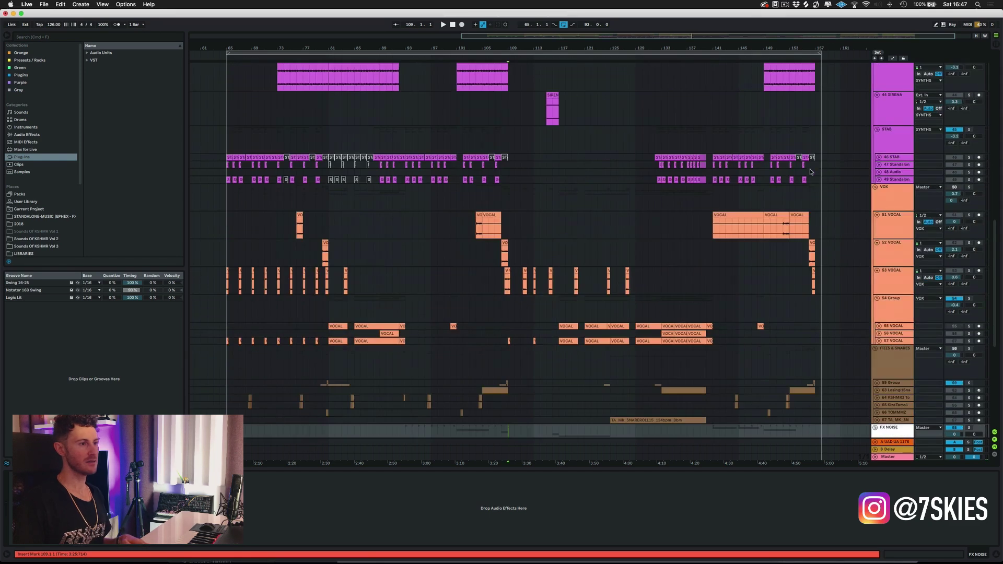
drag(996, 372, 994, 137)
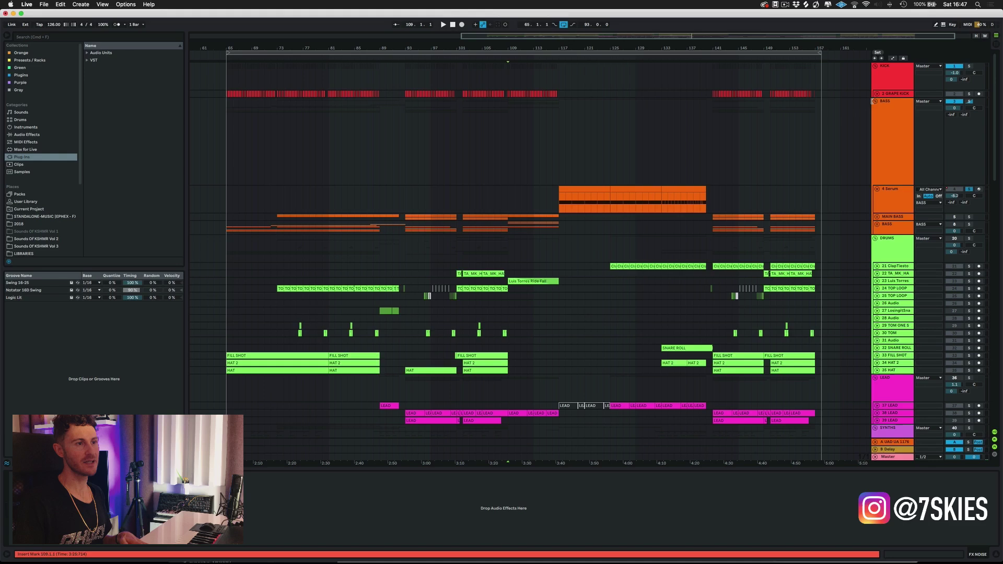